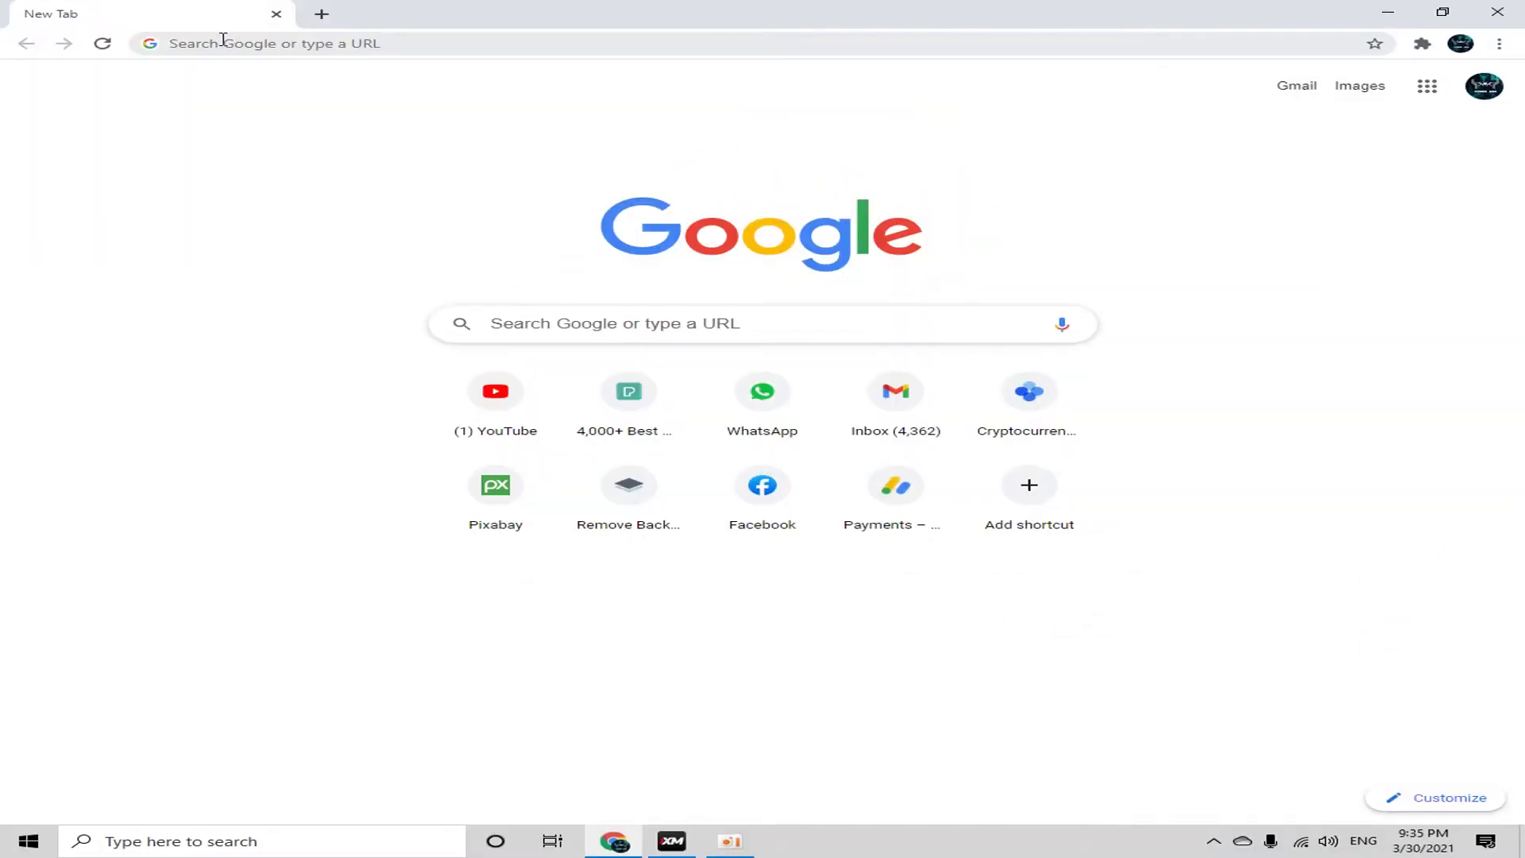
Put the cursor in the new tab's address bar to begin a search.
click(223, 39)
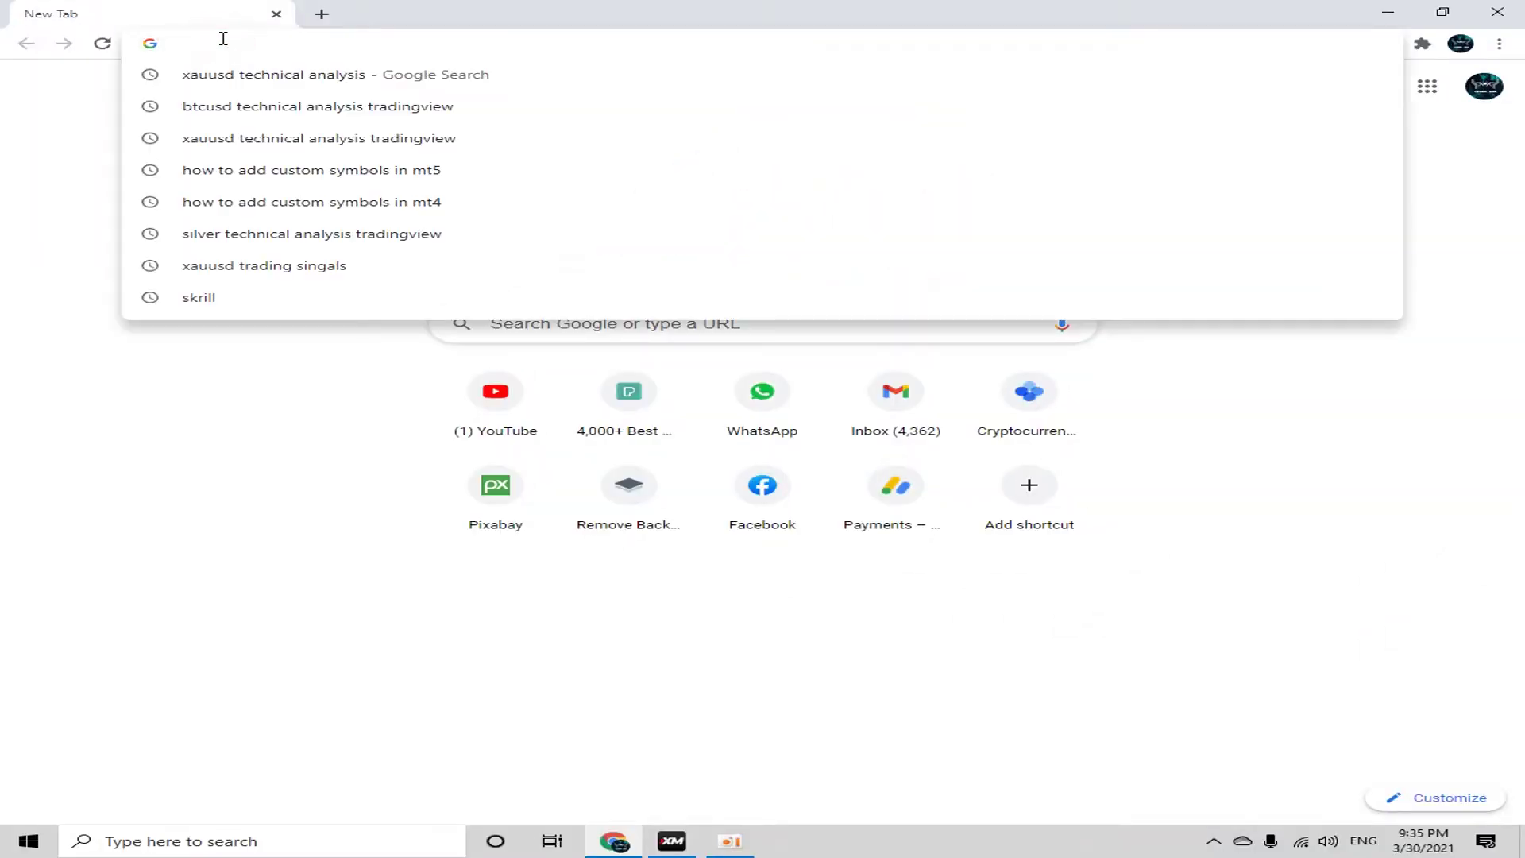
Search "world's best universities 2021" and highlight Stanford University at rank 2 in the ranking table.
text(worl)
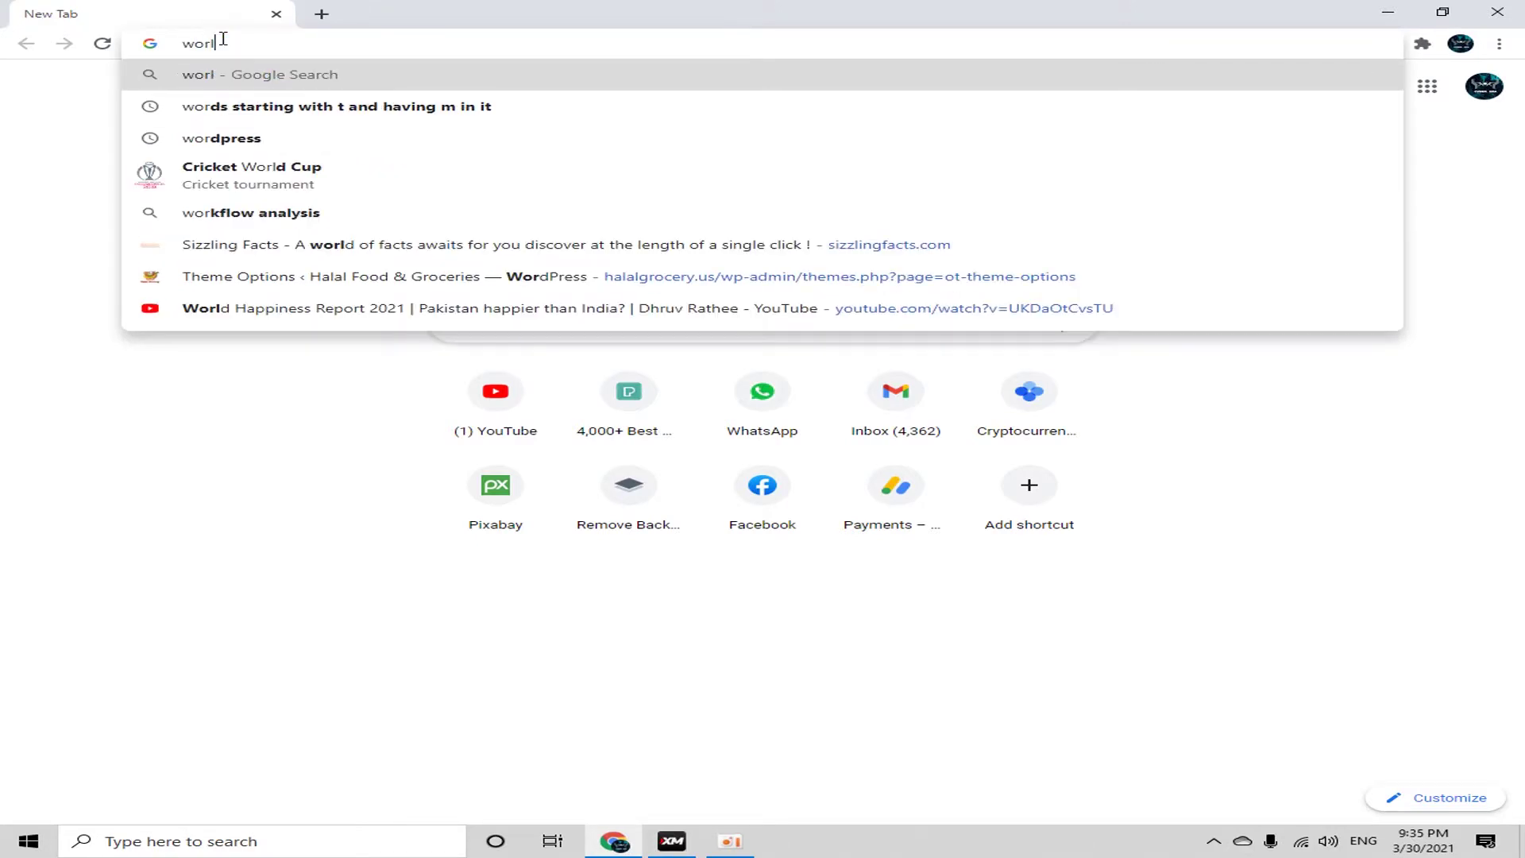
text(d's best universities 2021\)
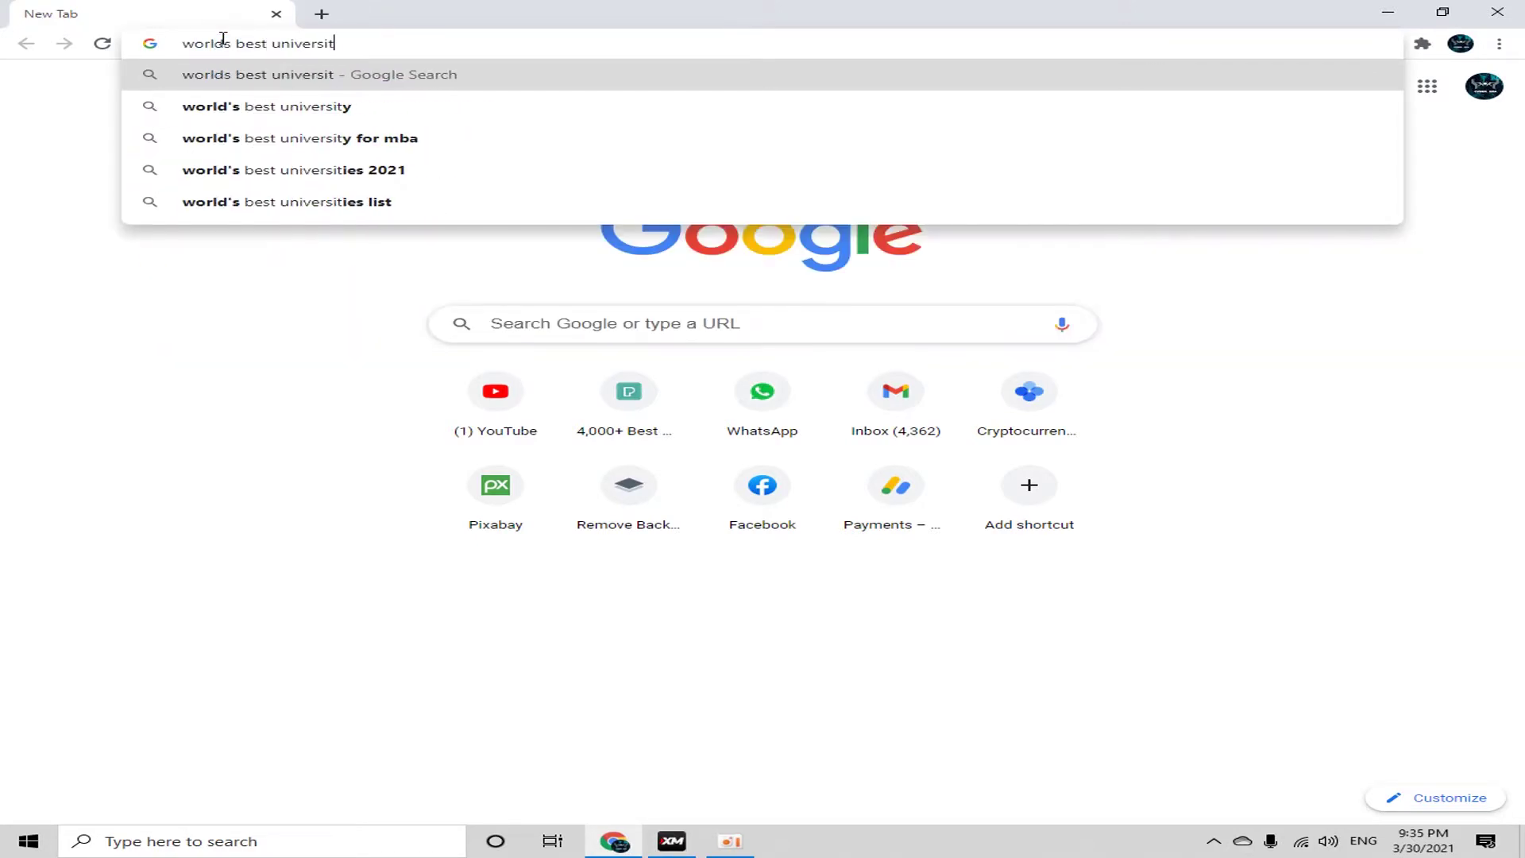
key(Return)
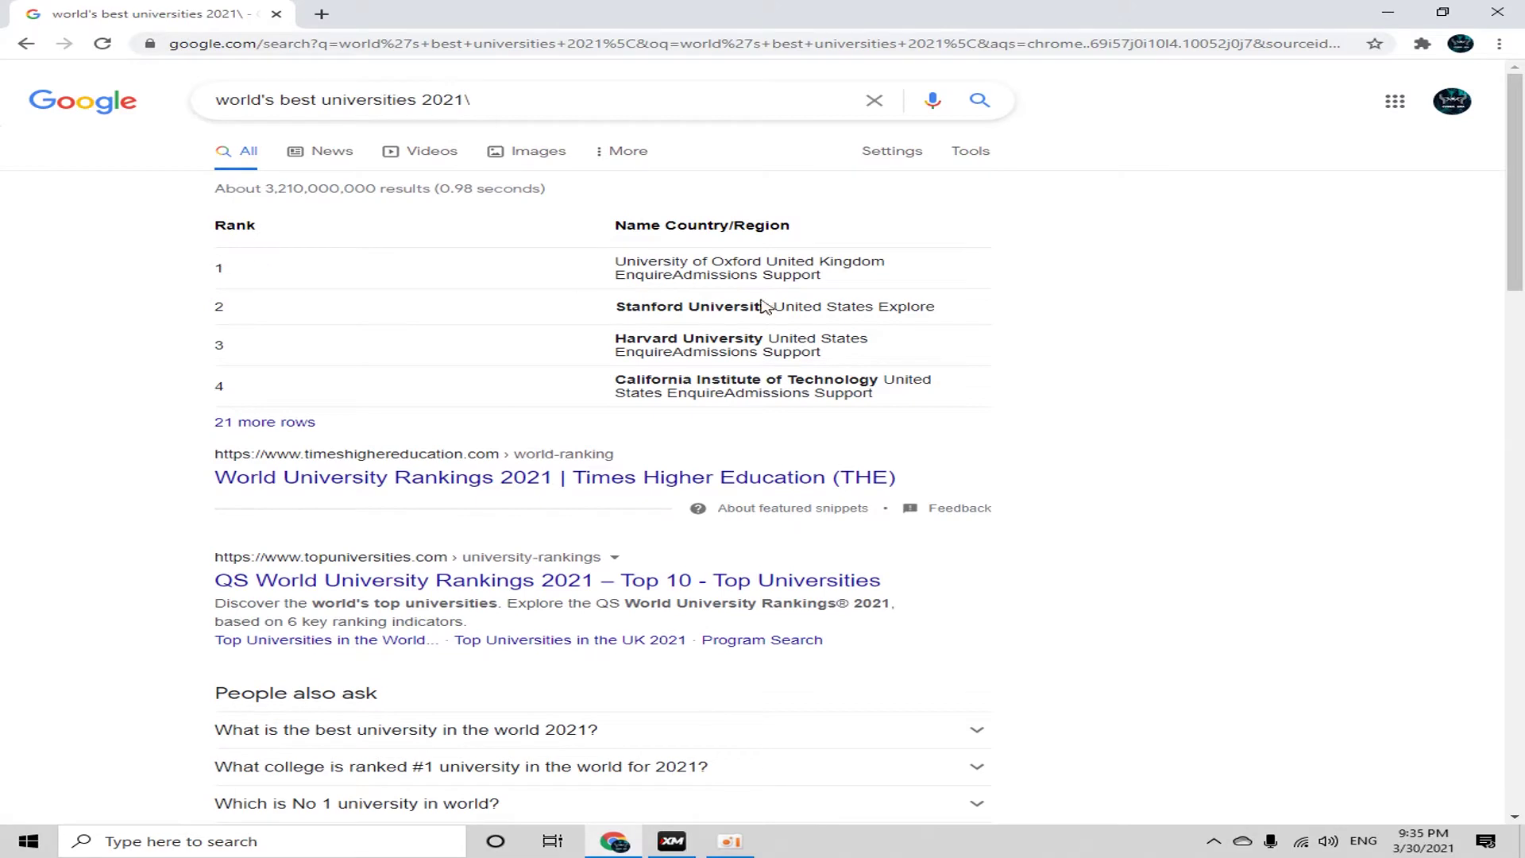
double_click(618, 276)
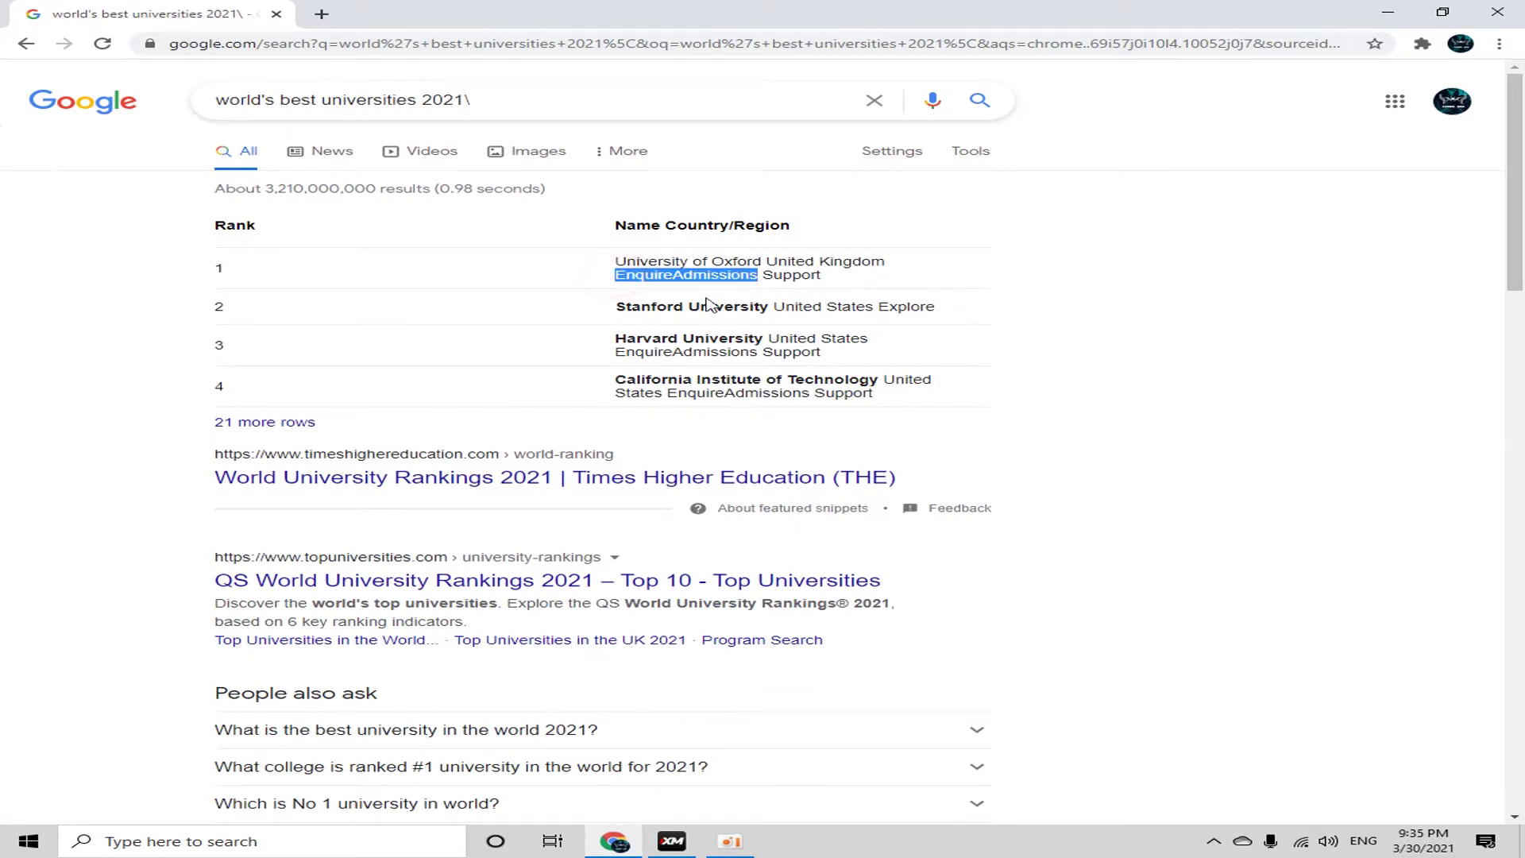
double_click(219, 307)
drag(620, 310, 869, 335)
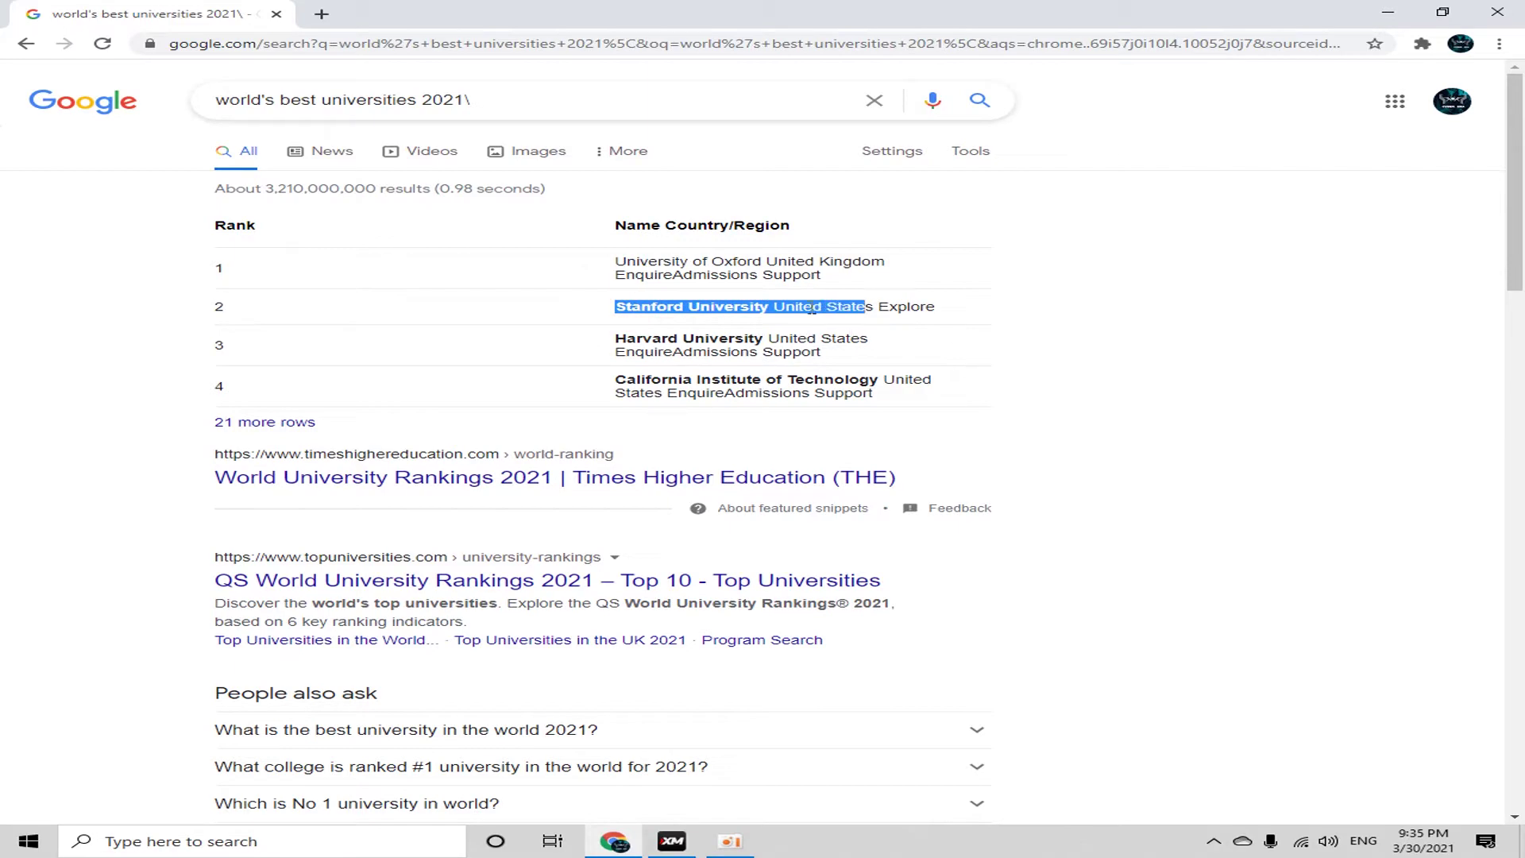
scroll(600, 537, down, 3)
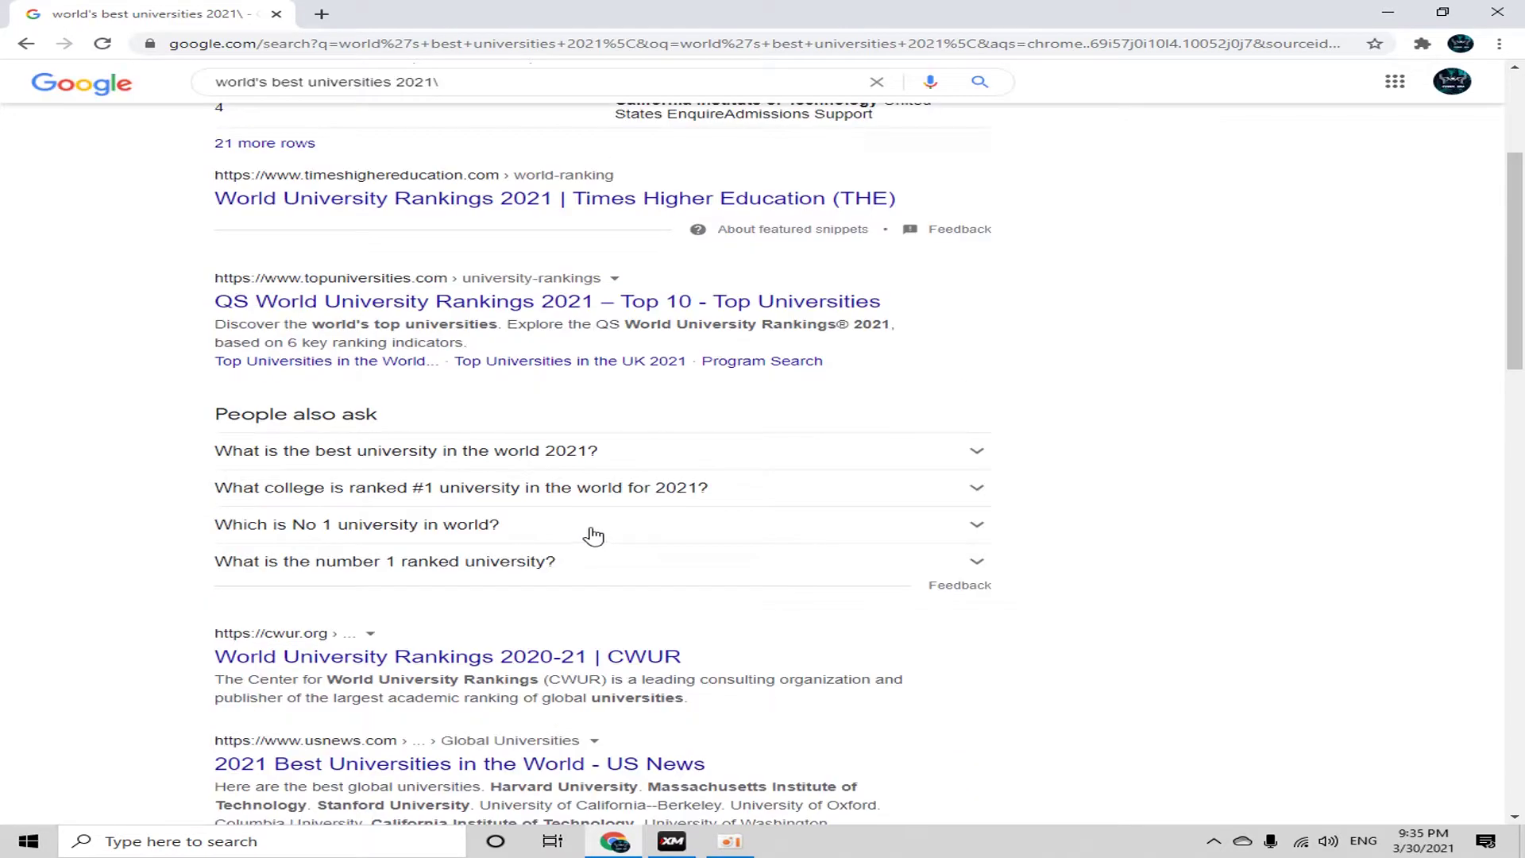
scroll(594, 534, down, 2)
scroll(567, 581, down, 2)
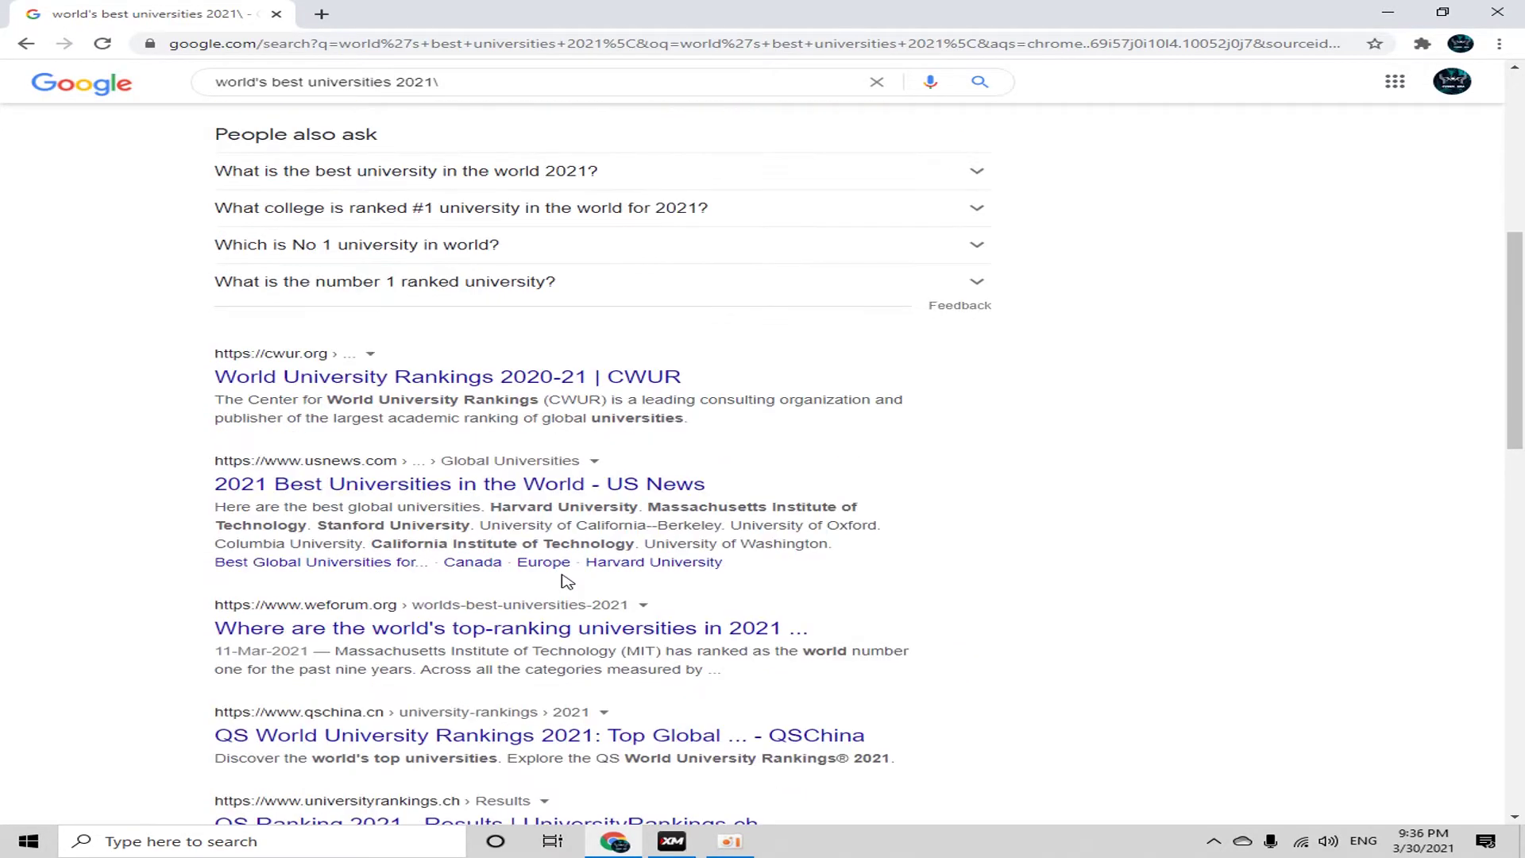
scroll(566, 580, up, 3)
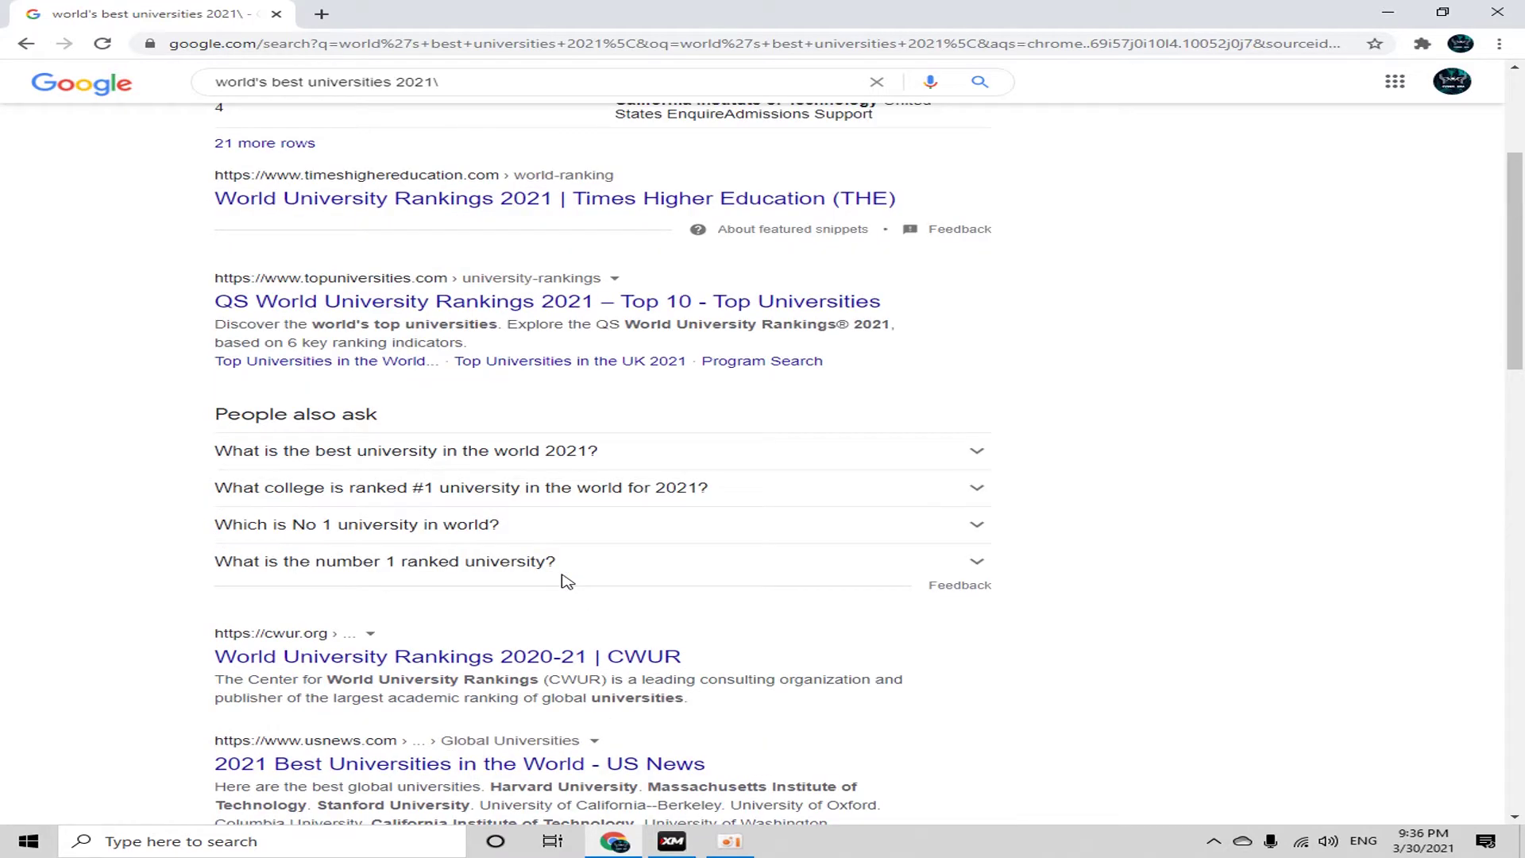
scroll(566, 580, up, 3)
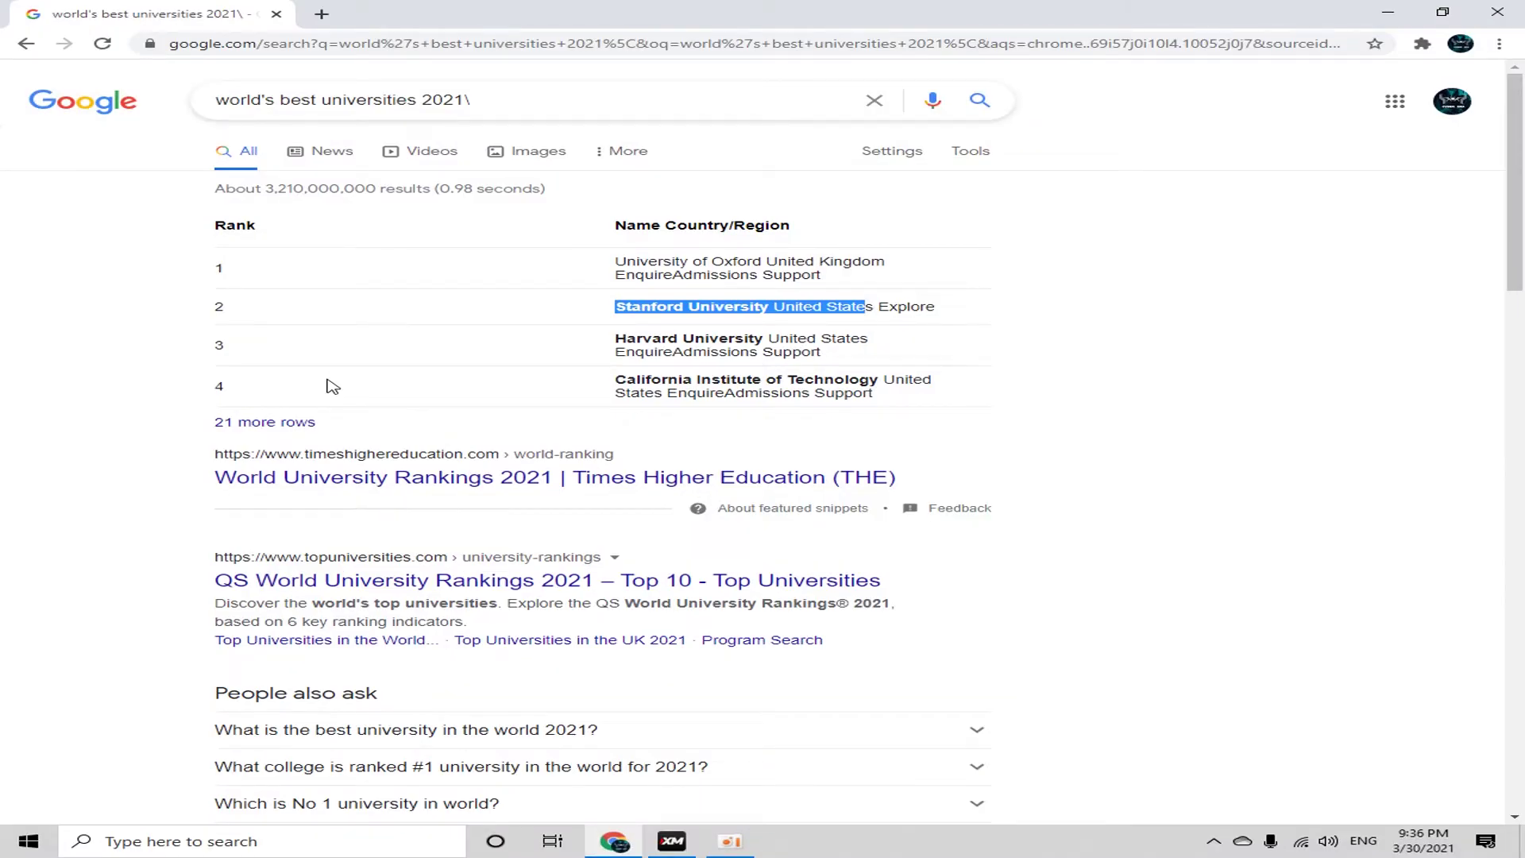
In a new tab, search "stanford" and open the Stanford Online home page result.
click(324, 16)
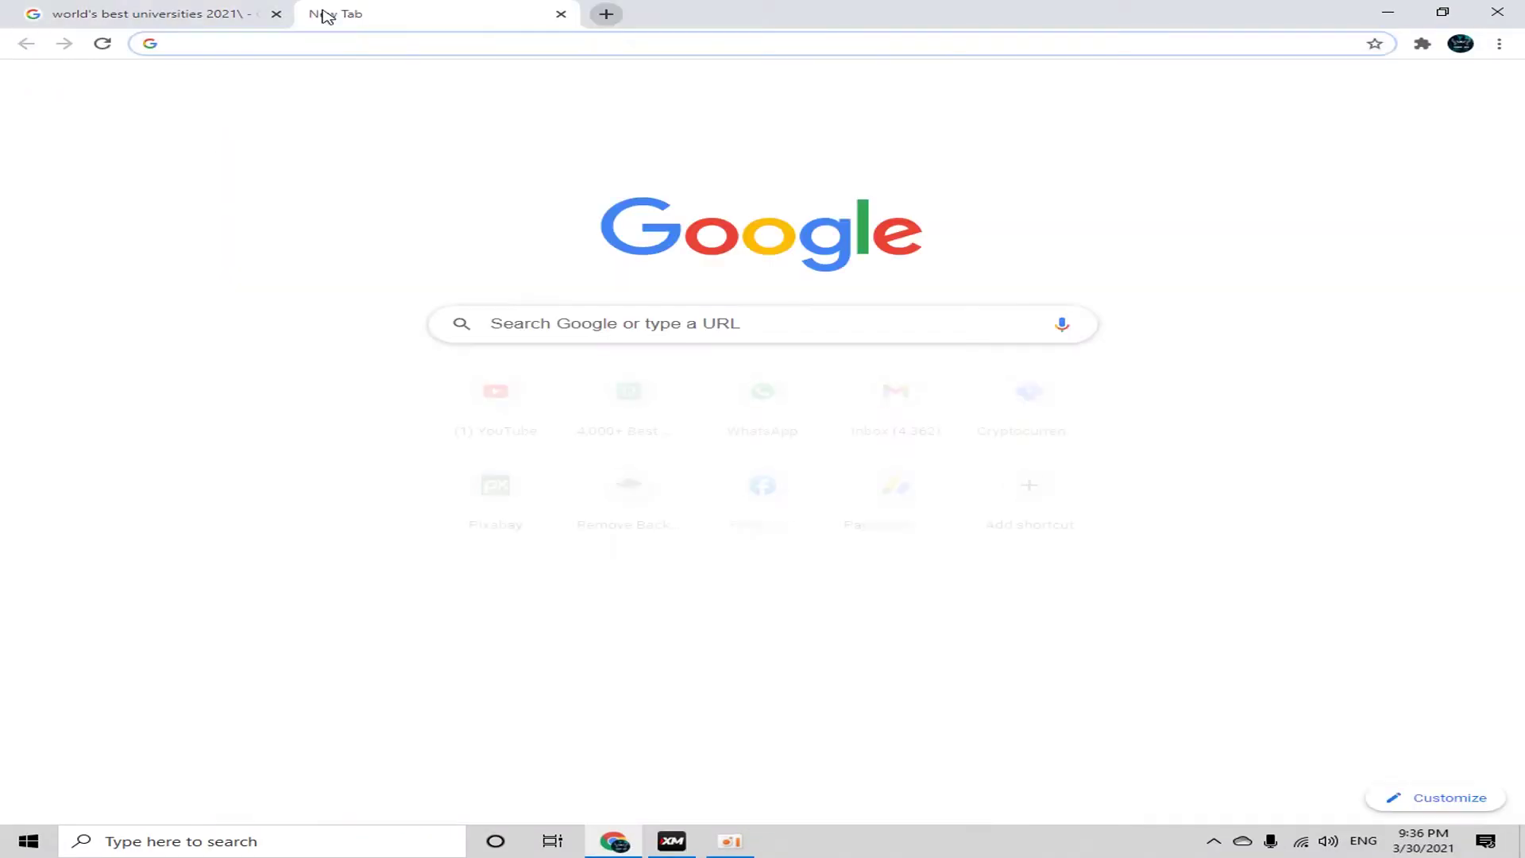
text(stanford)
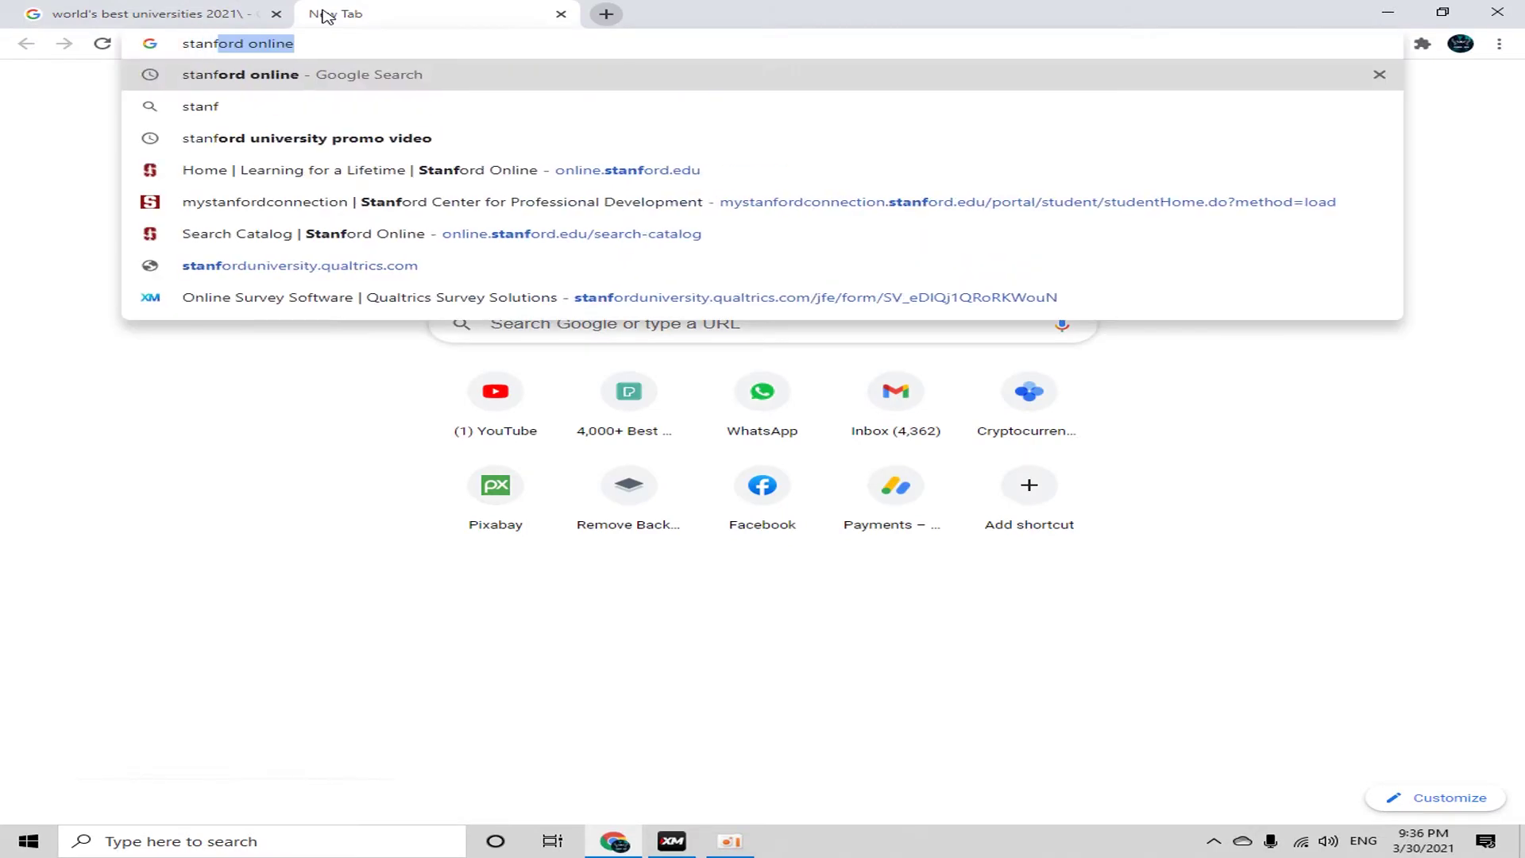
key(Return)
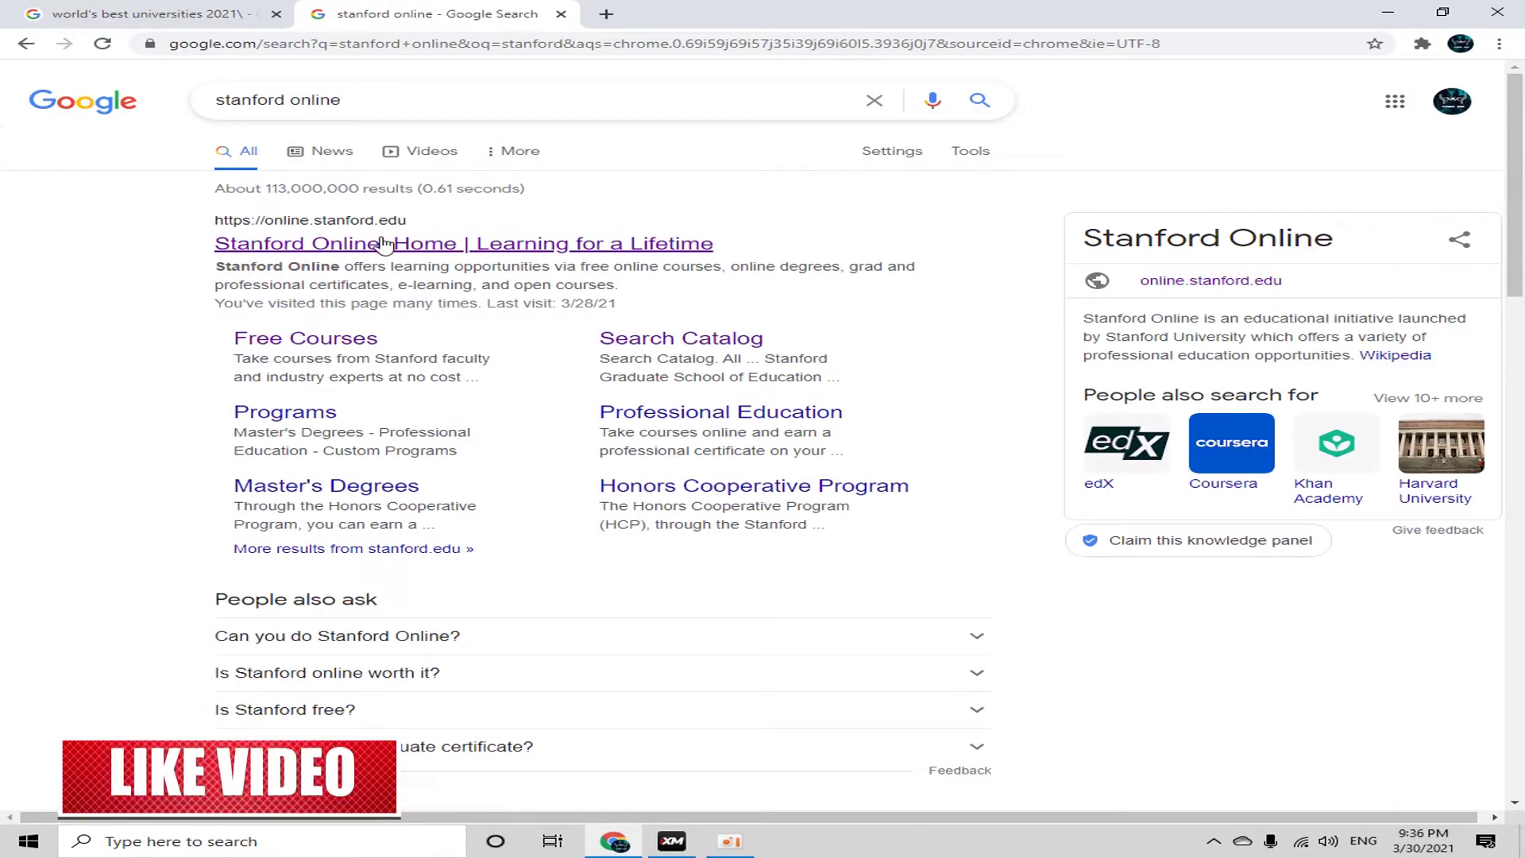
click(341, 244)
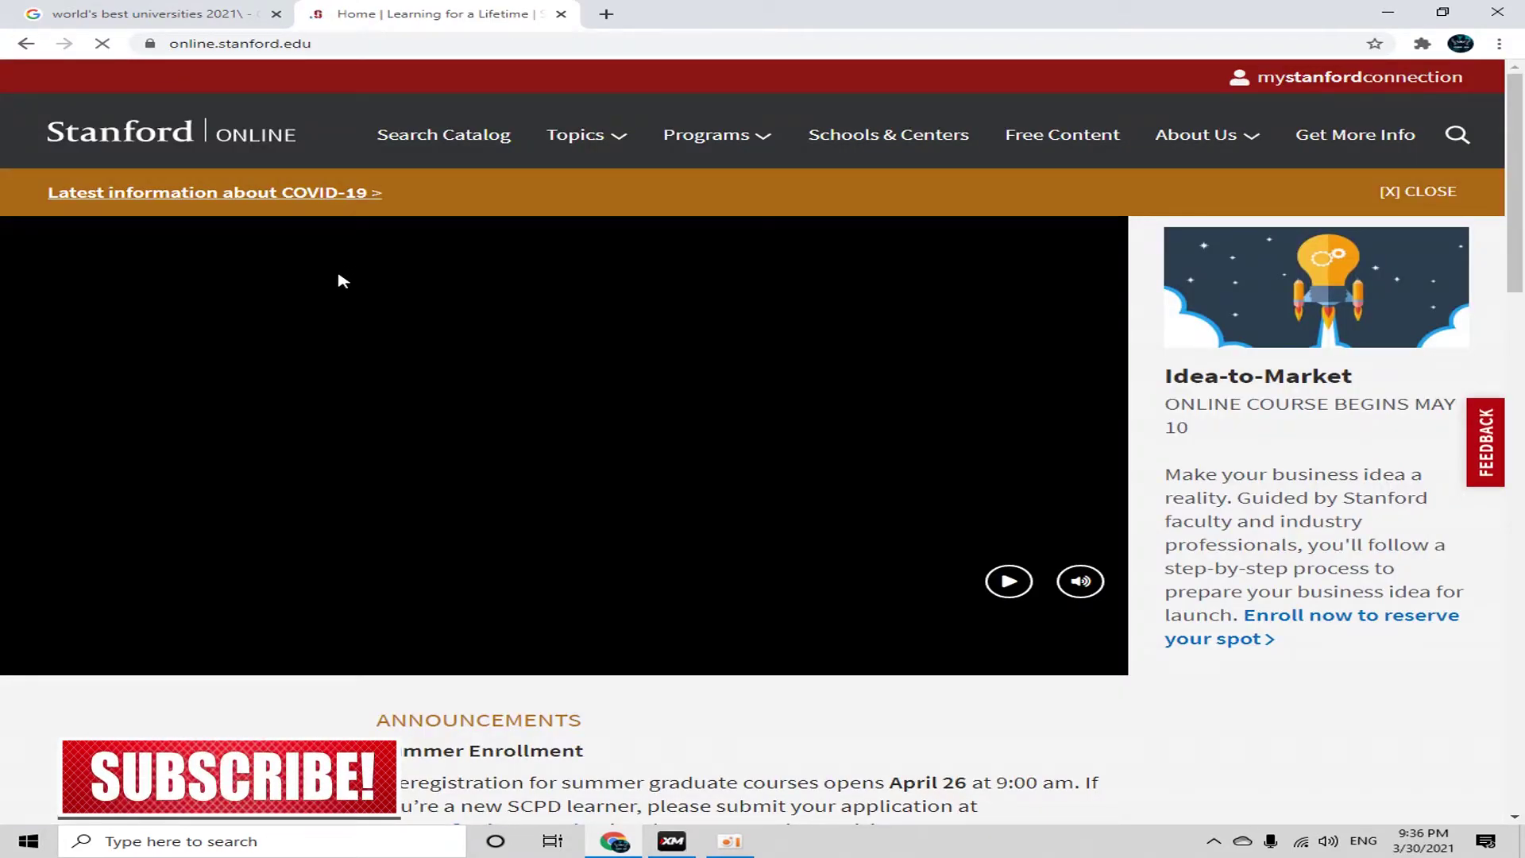
Scan the Stanford Online home page's featured courses, then go to Browse All Courses.
scroll(340, 283, down, 10)
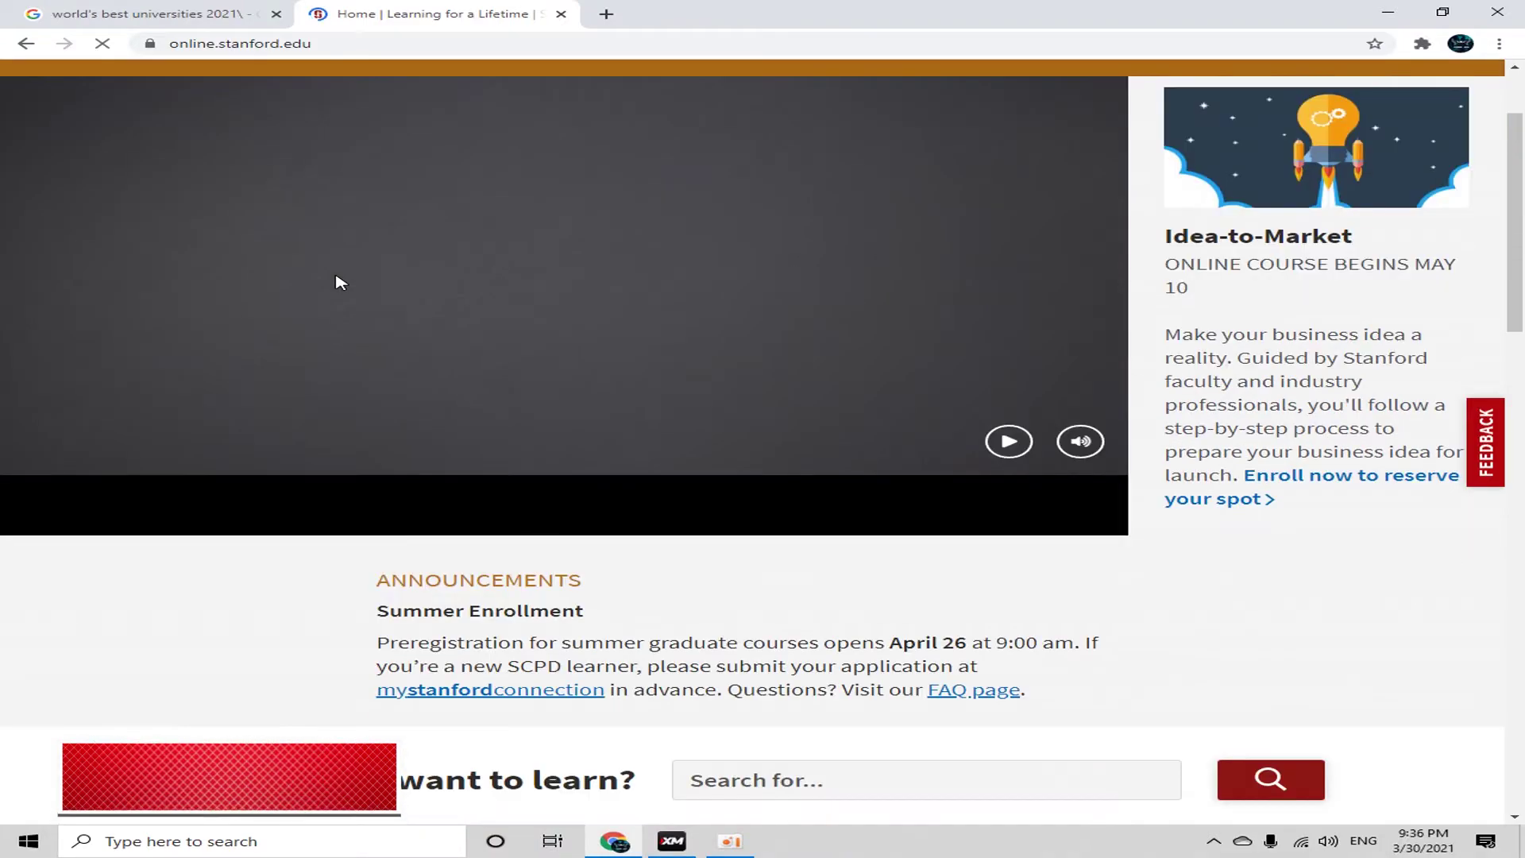
scroll(337, 281, down, 10)
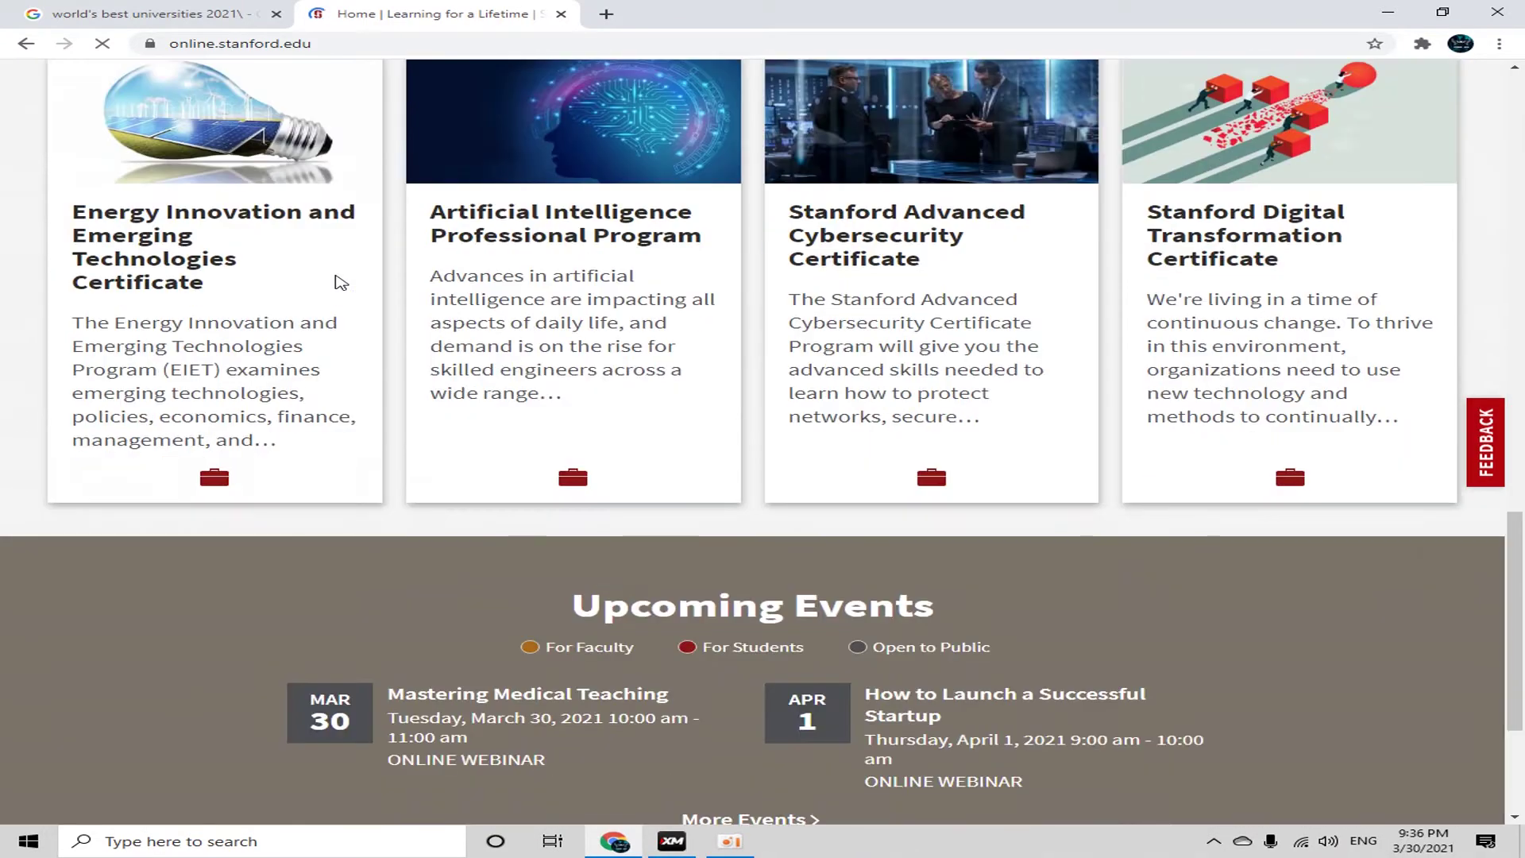
scroll(452, 364, up, 5)
scroll(889, 405, up, 5)
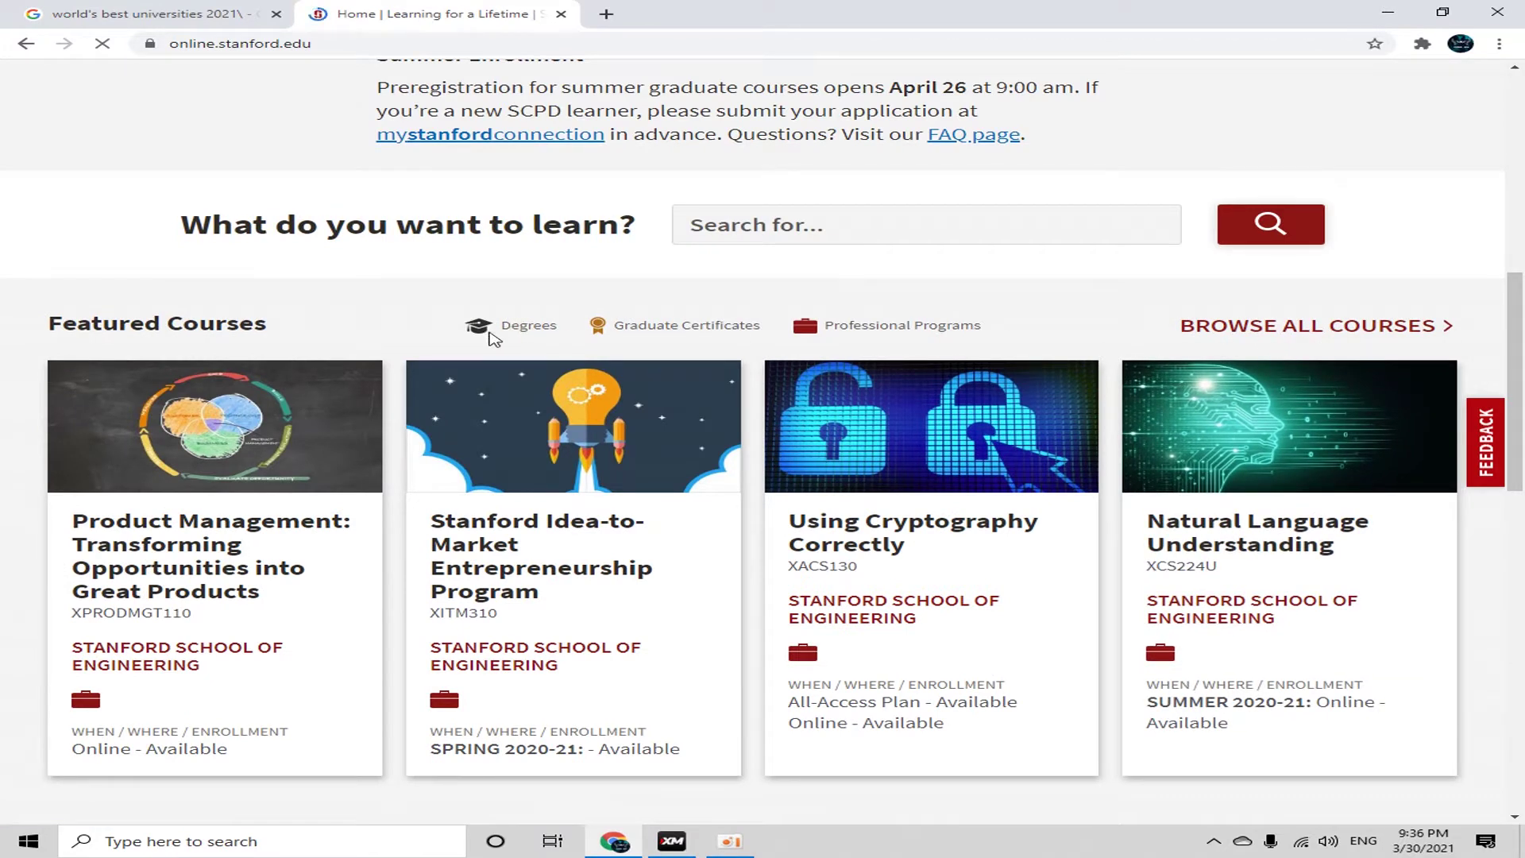
drag(478, 333, 569, 339)
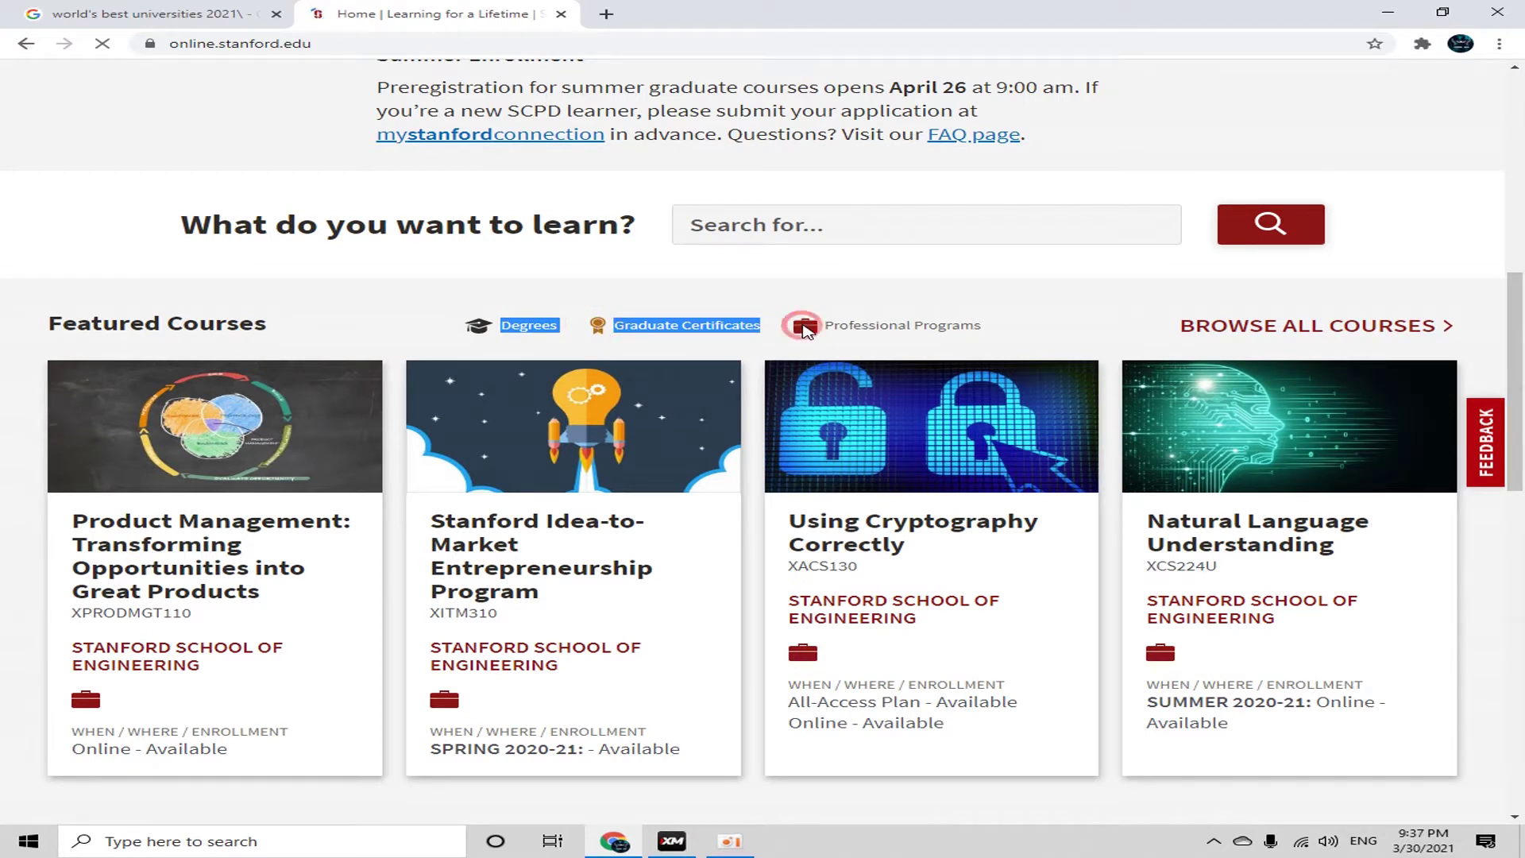
click(1025, 332)
click(1271, 333)
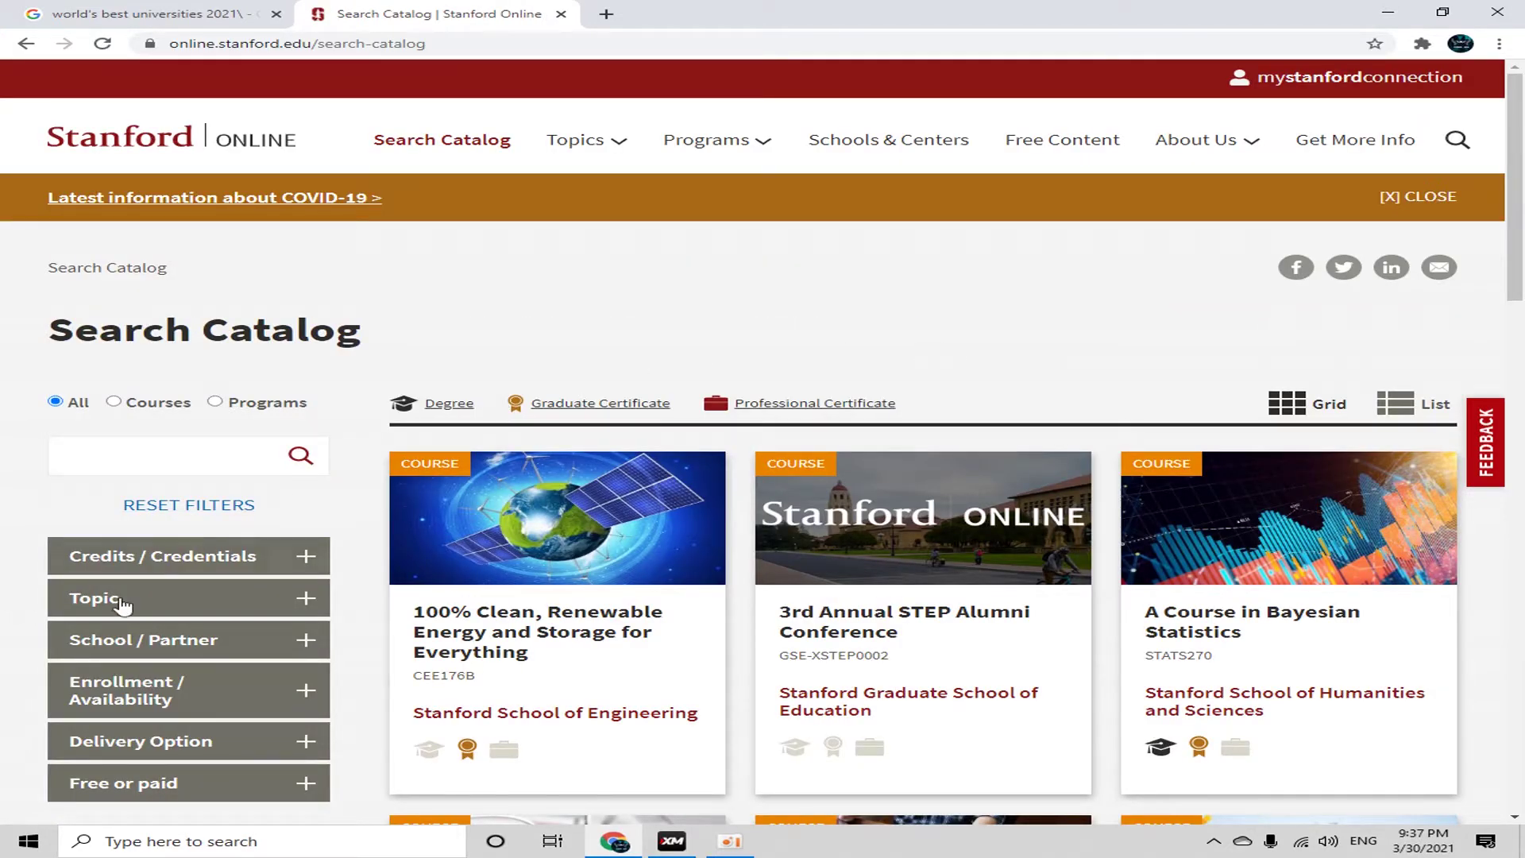
Filter the course catalog by Topic to Computer Science.
scroll(121, 608, down, 2)
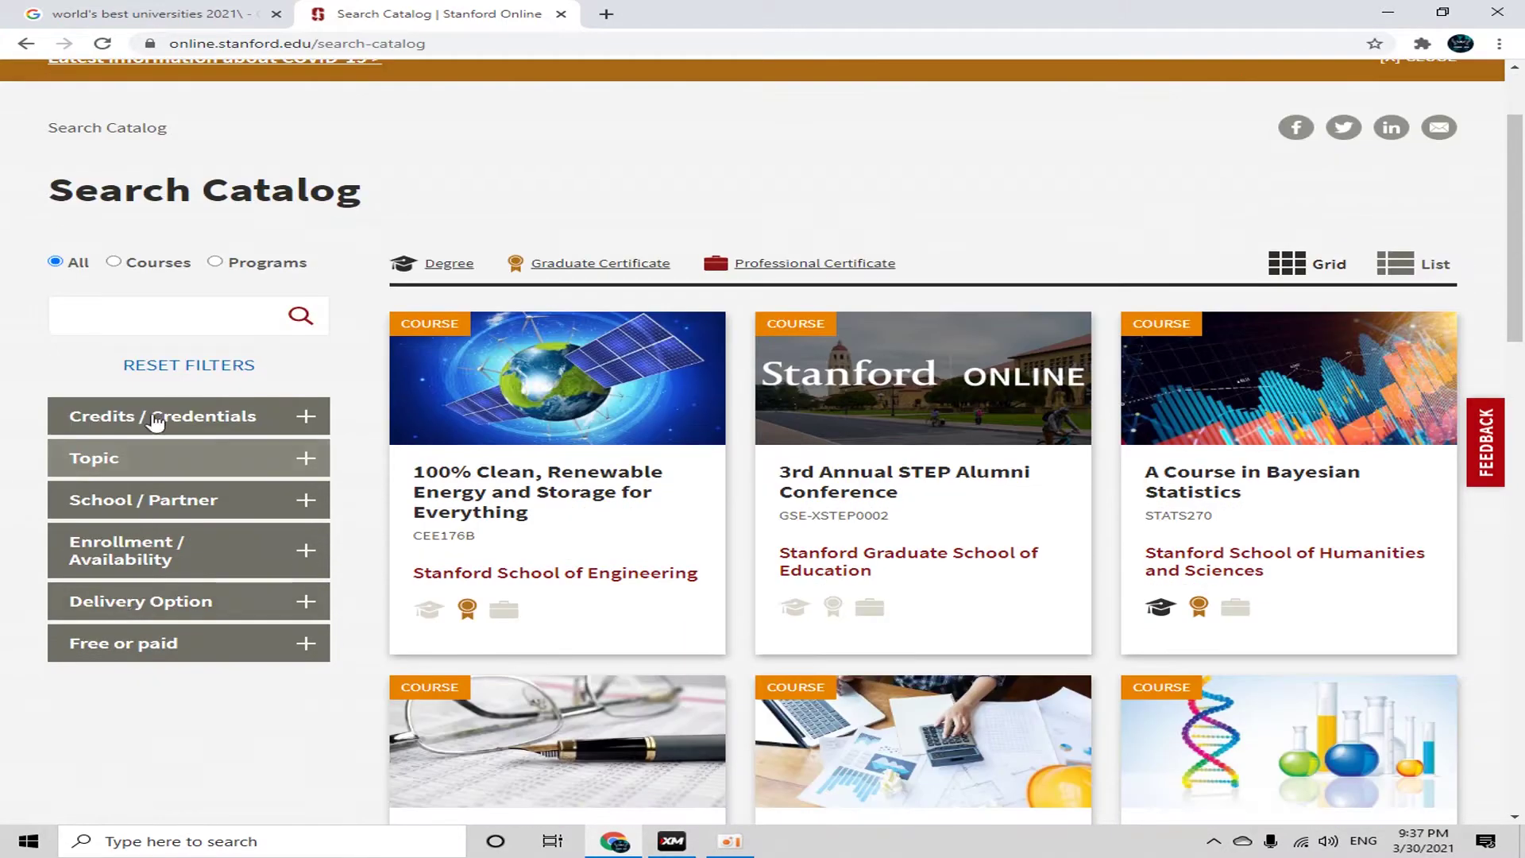
click(305, 417)
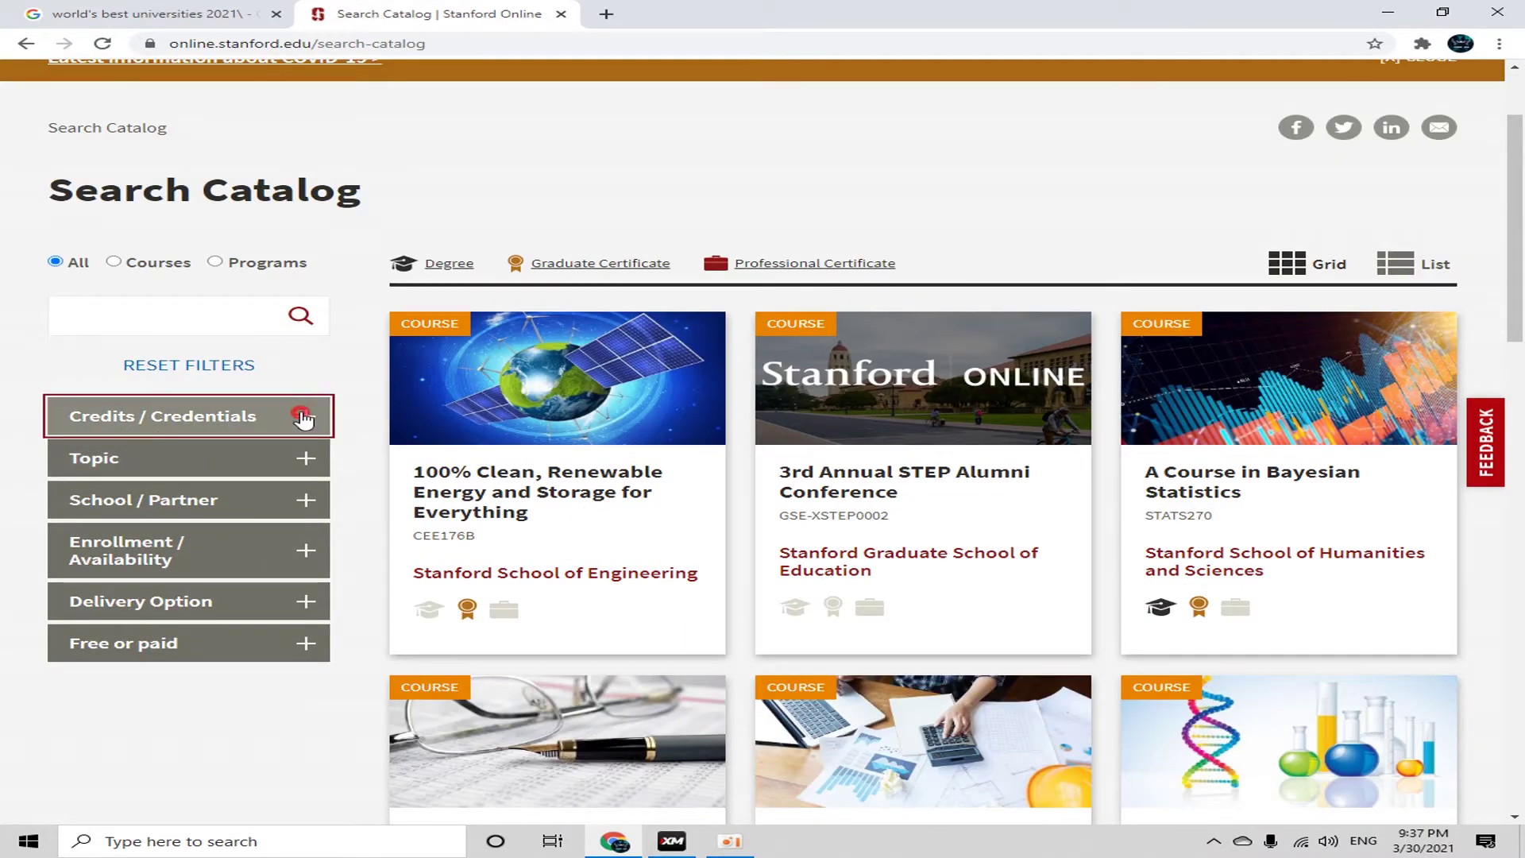
click(304, 417)
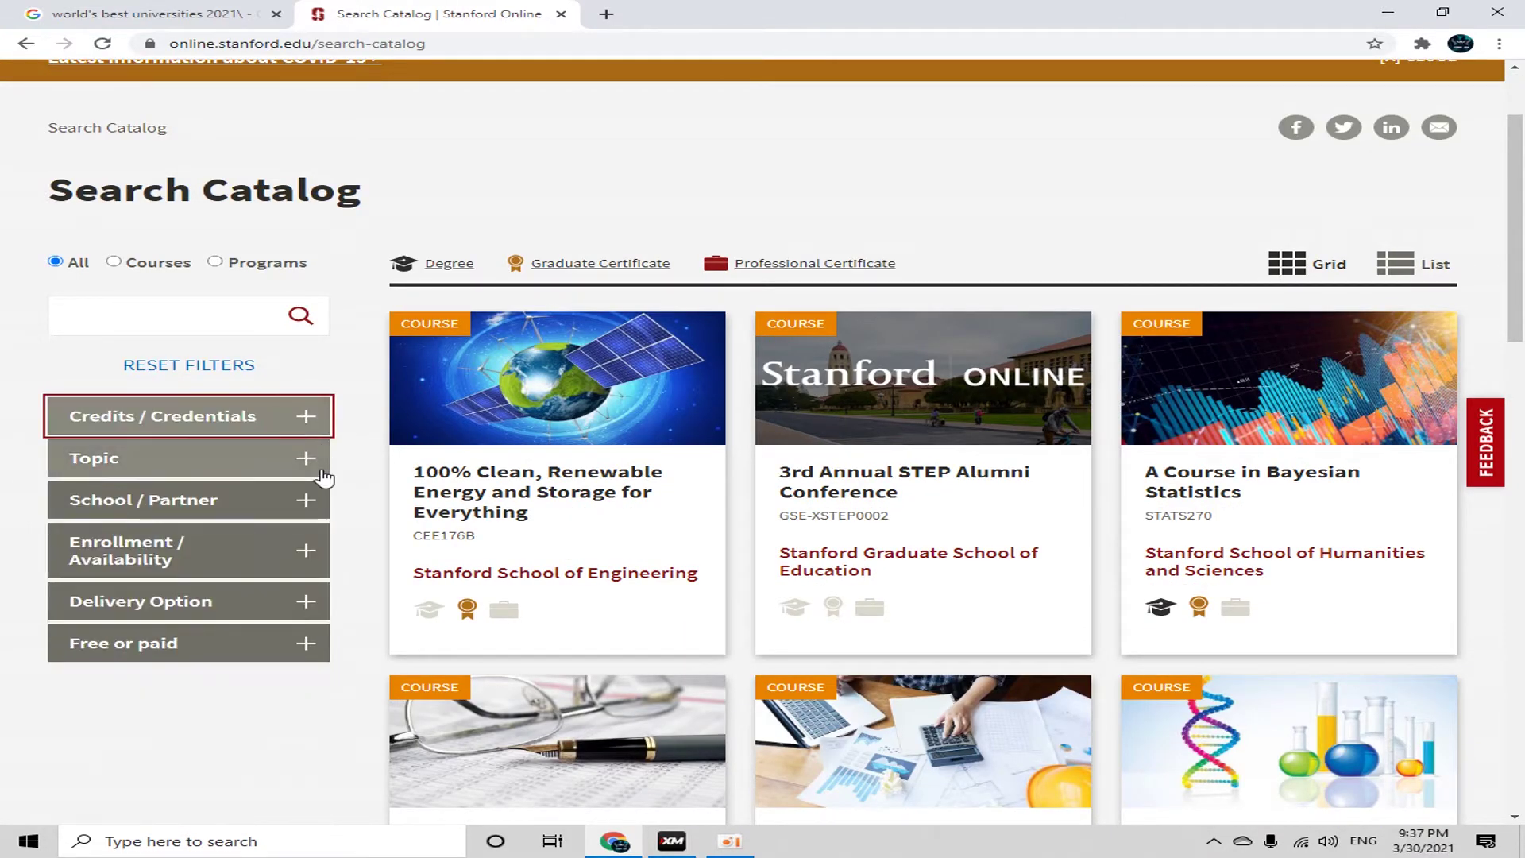
click(308, 464)
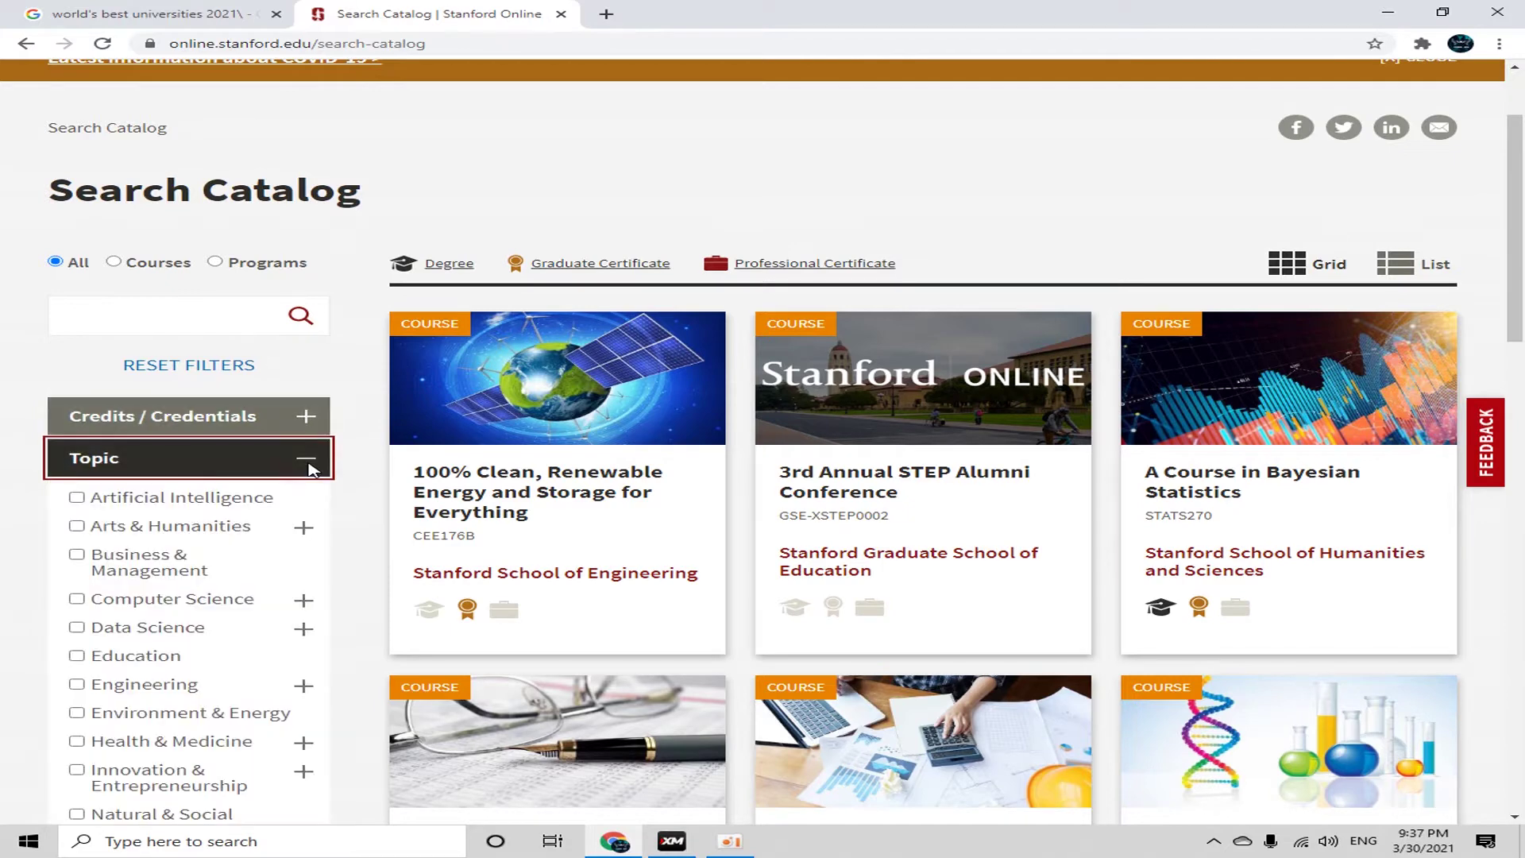
click(77, 600)
click(306, 458)
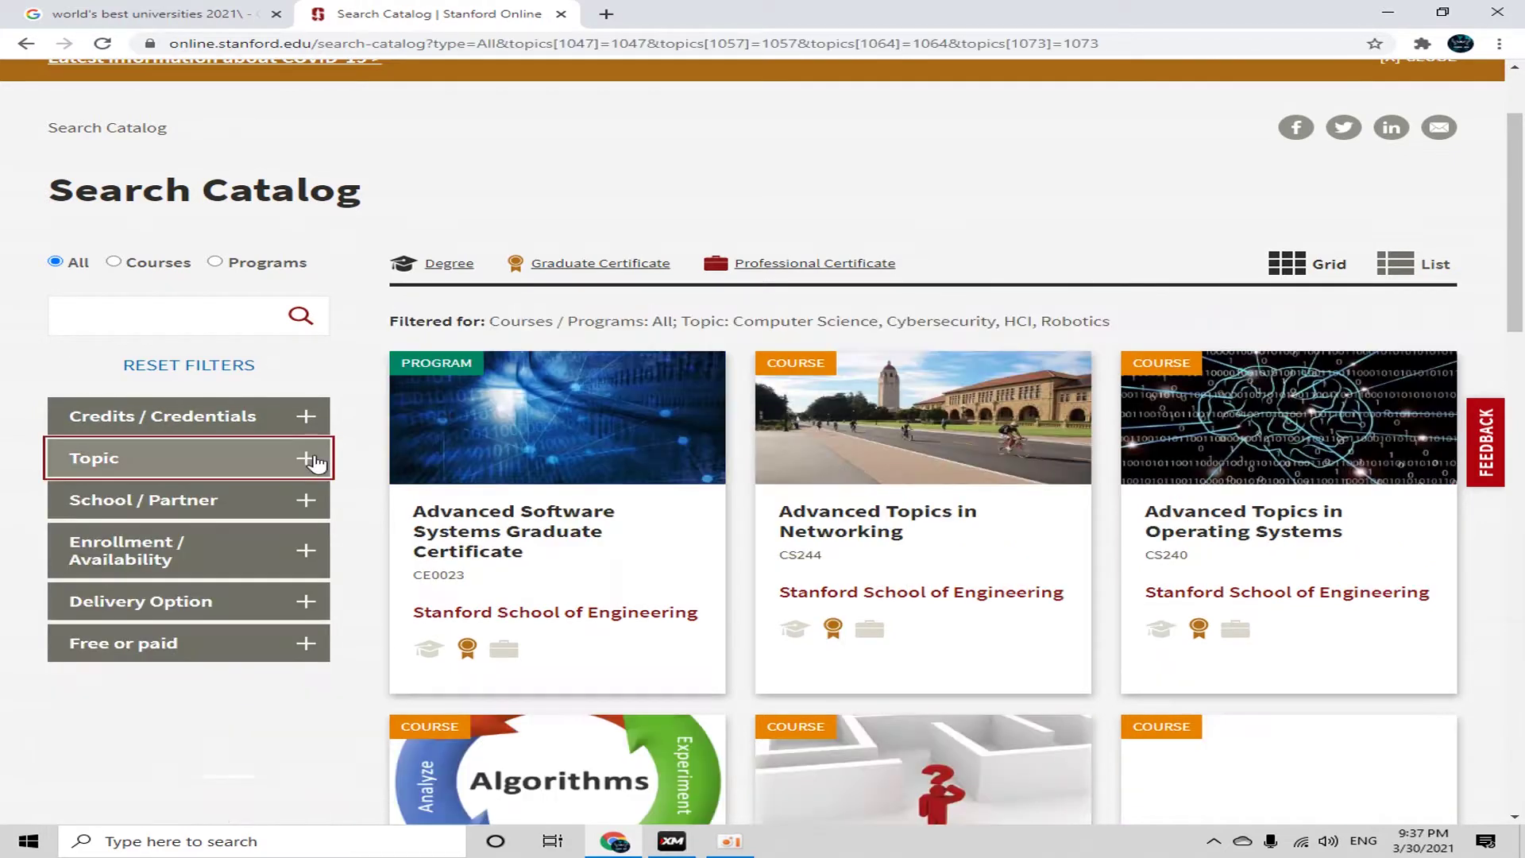
Expand the School / Partner filter and look over its choices.
scroll(309, 508, down, 2)
click(282, 370)
click(306, 365)
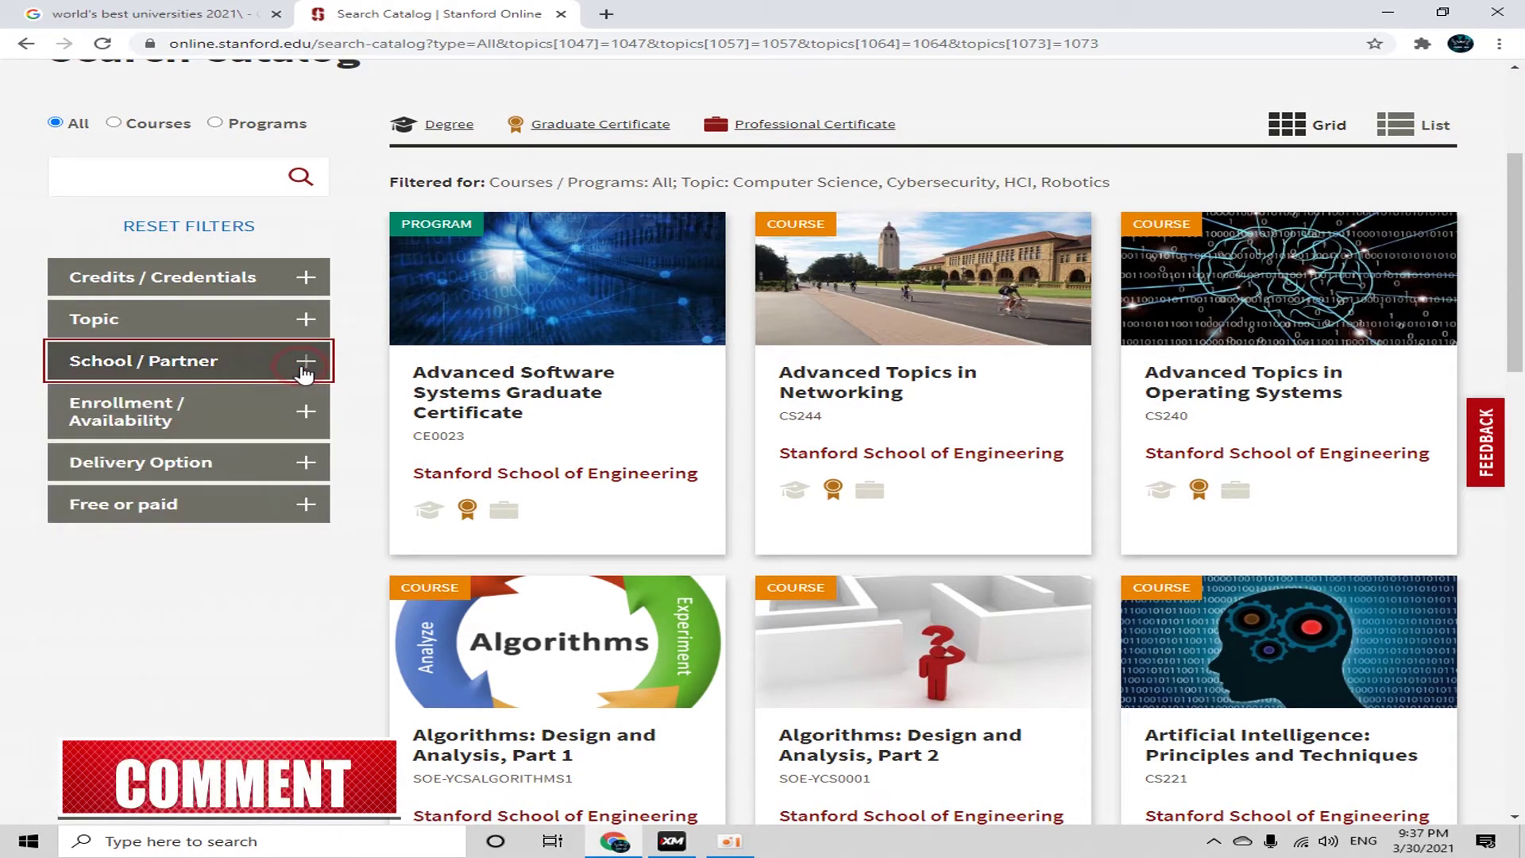
Filter to Available courses, delivered Online or At Stanford, that are Free.
click(298, 418)
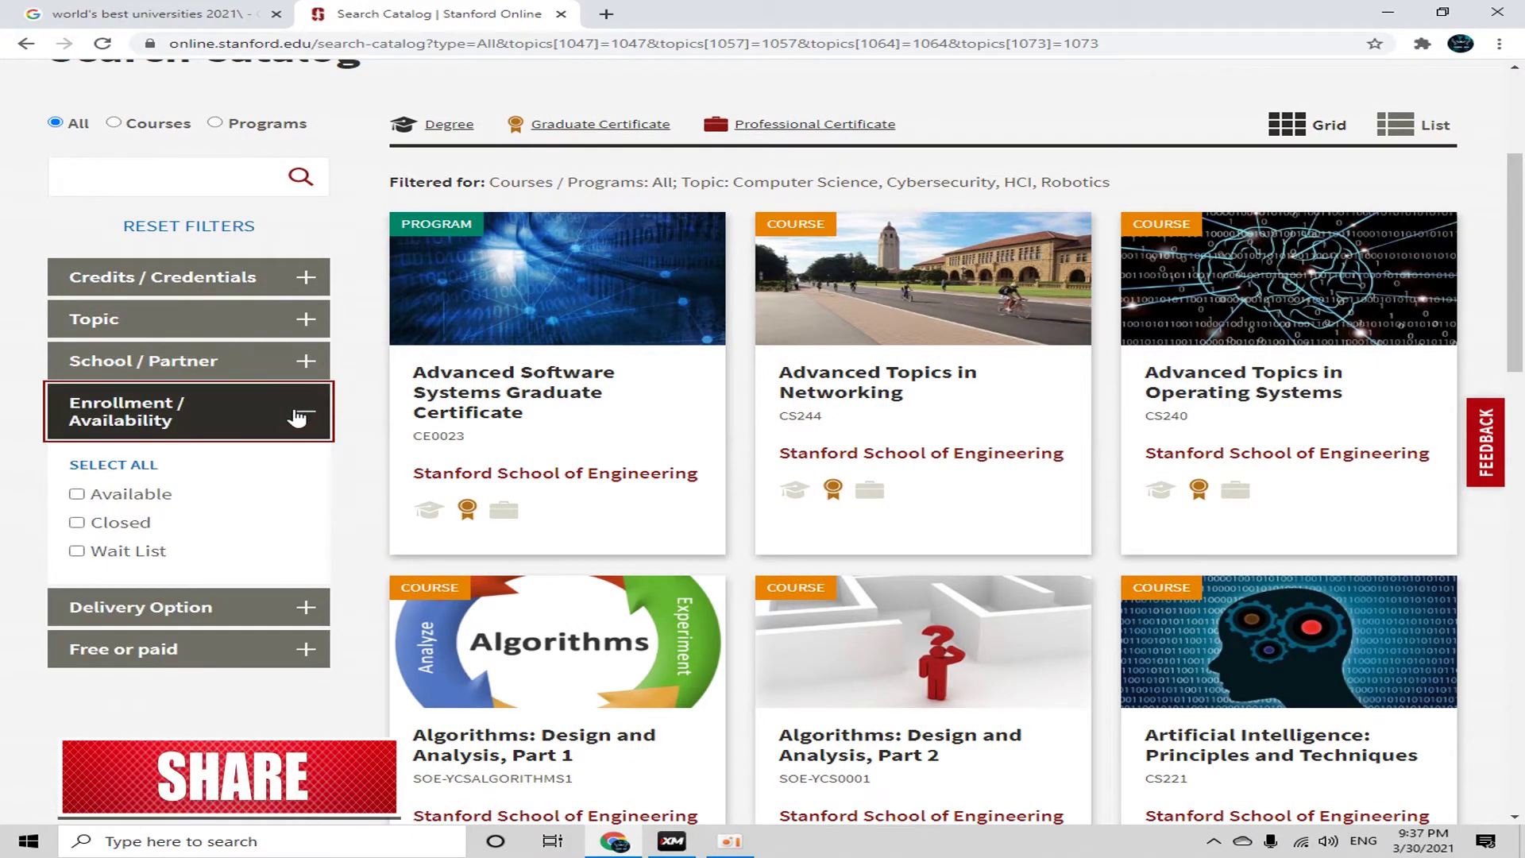
click(77, 497)
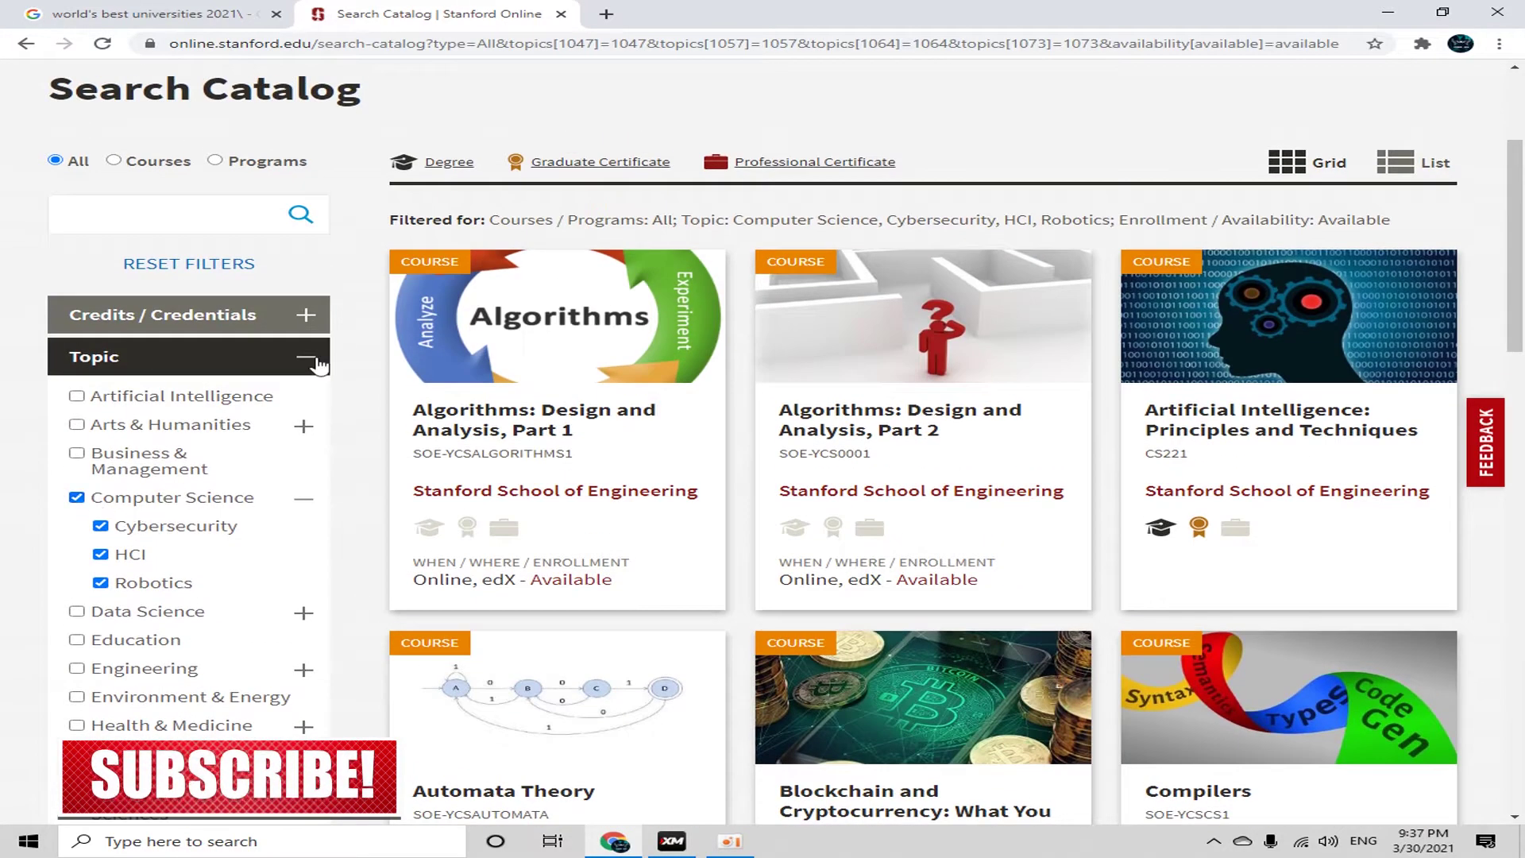
click(313, 358)
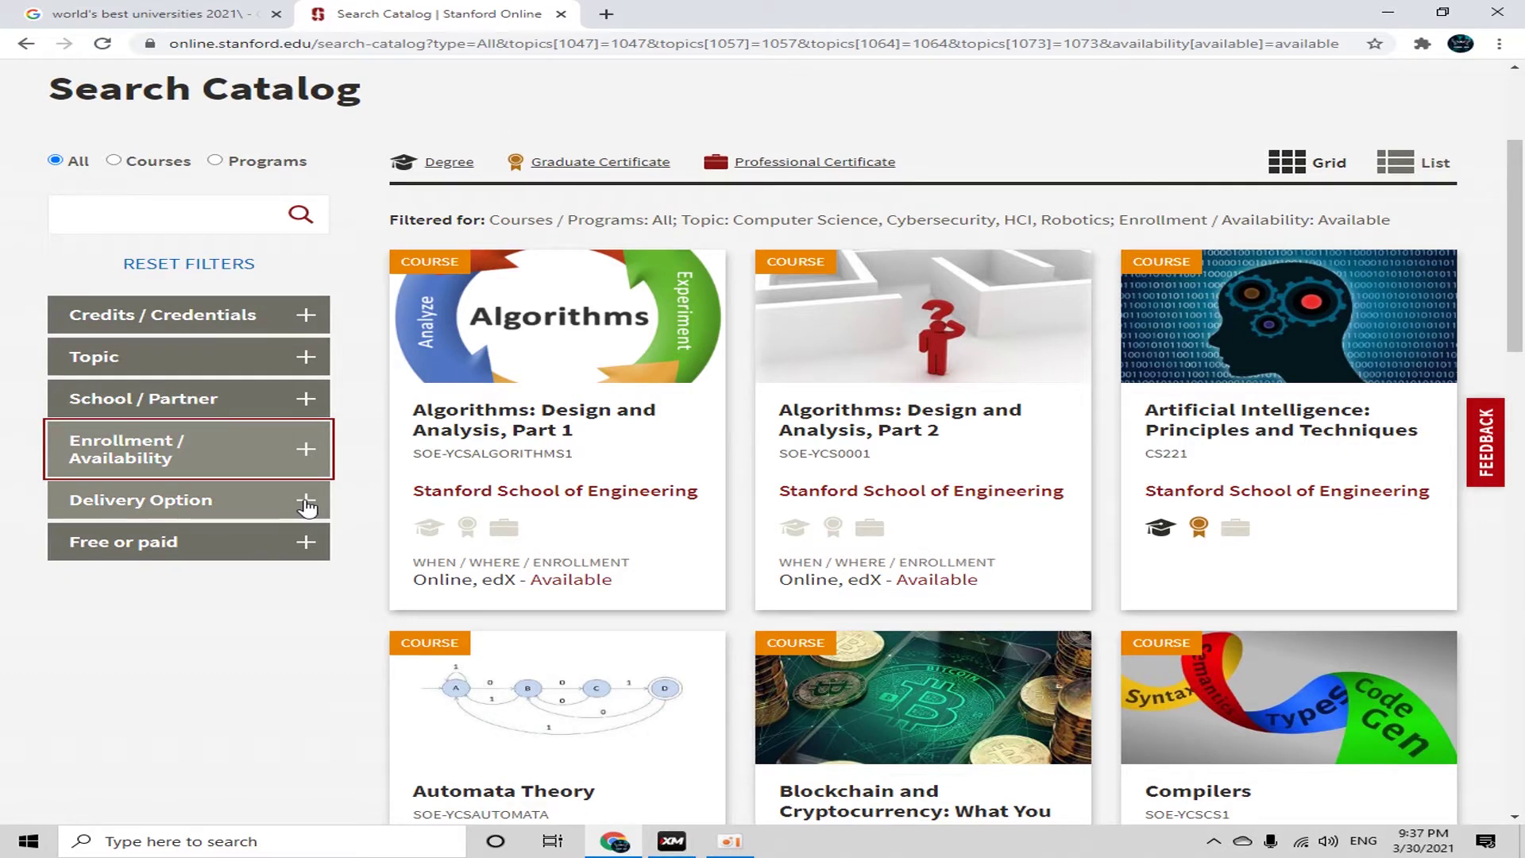
click(306, 503)
click(77, 660)
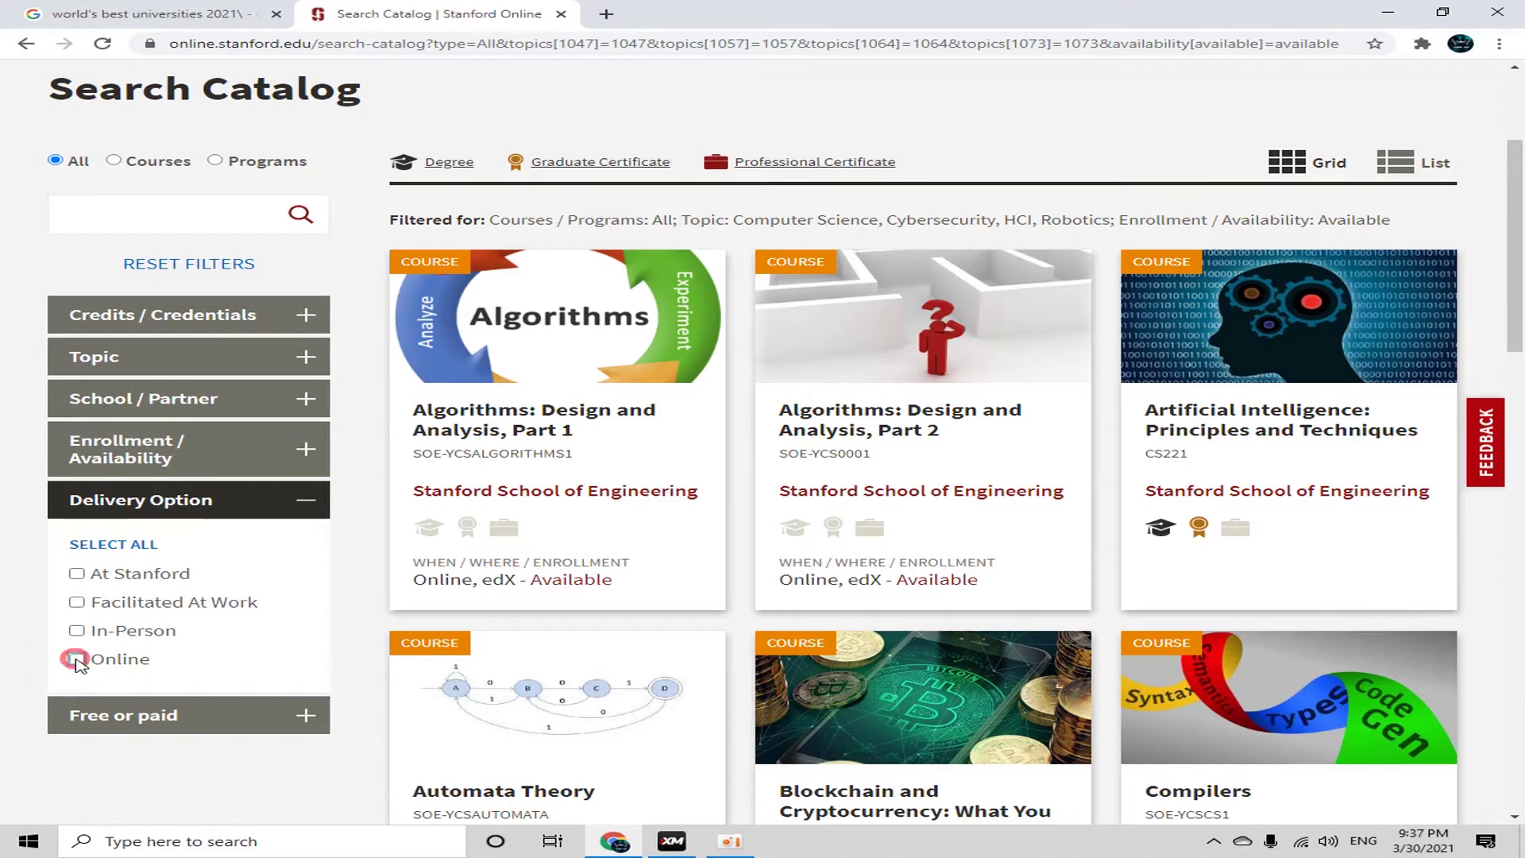
click(77, 575)
click(306, 500)
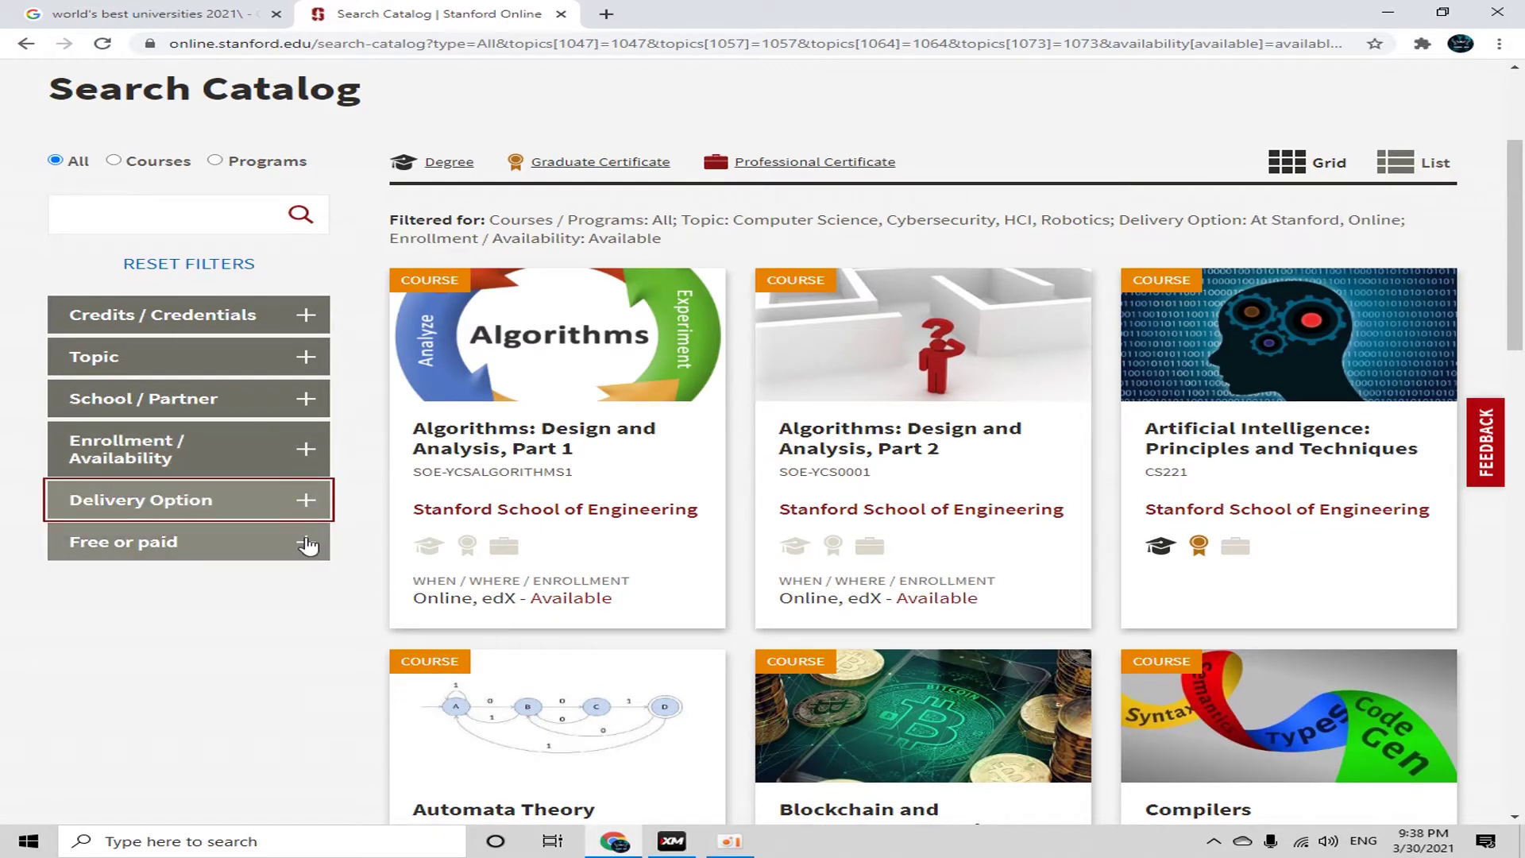
click(306, 544)
click(76, 580)
click(283, 553)
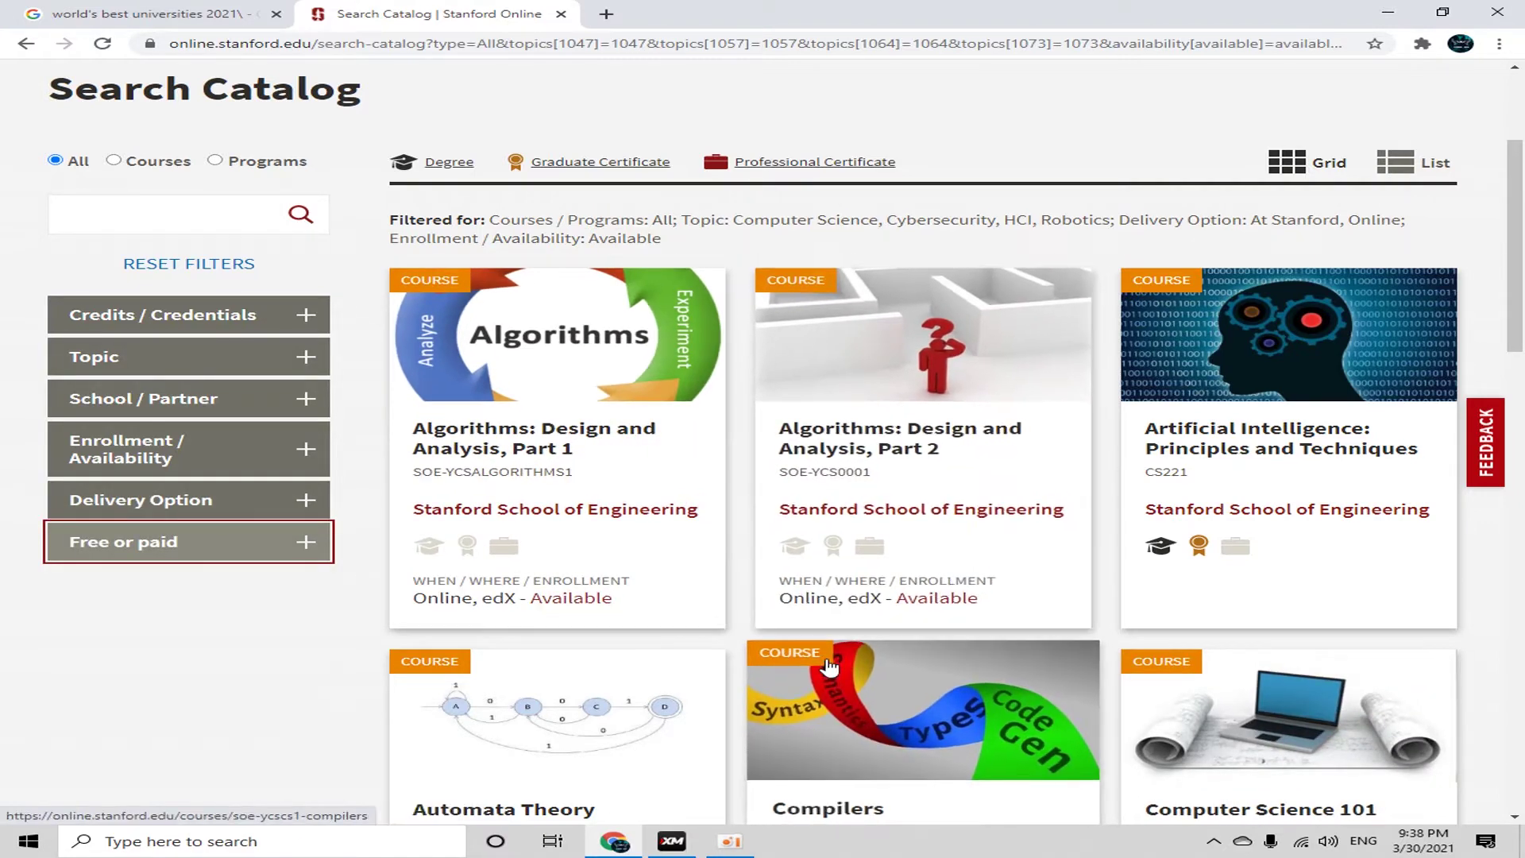
Scroll through the filtered results down to Introduction to Web Security.
scroll(829, 667, down, 2)
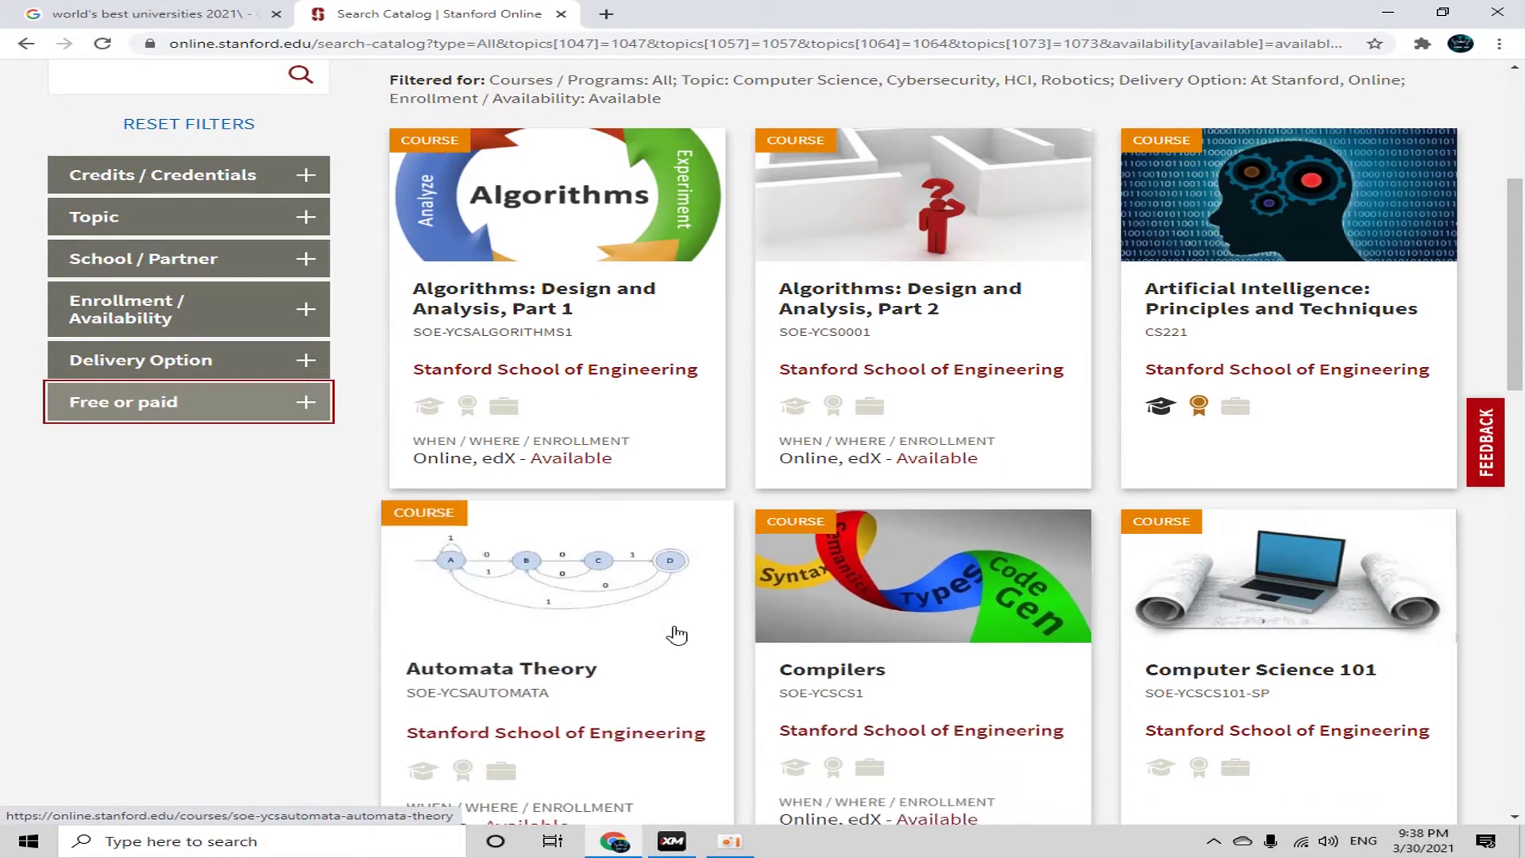
scroll(678, 644, up, 2)
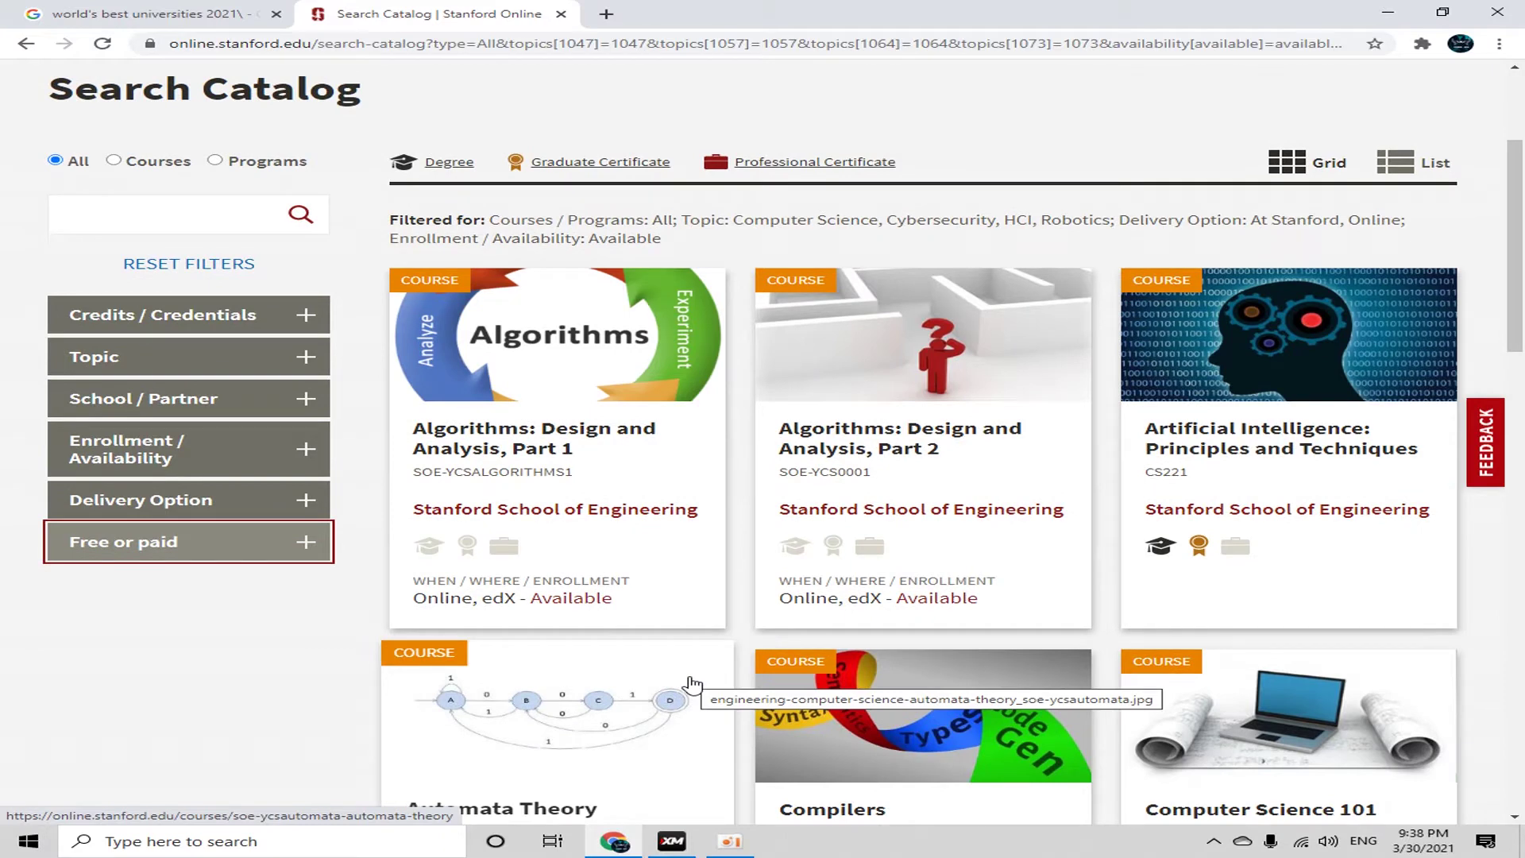
scroll(692, 684, down, 2)
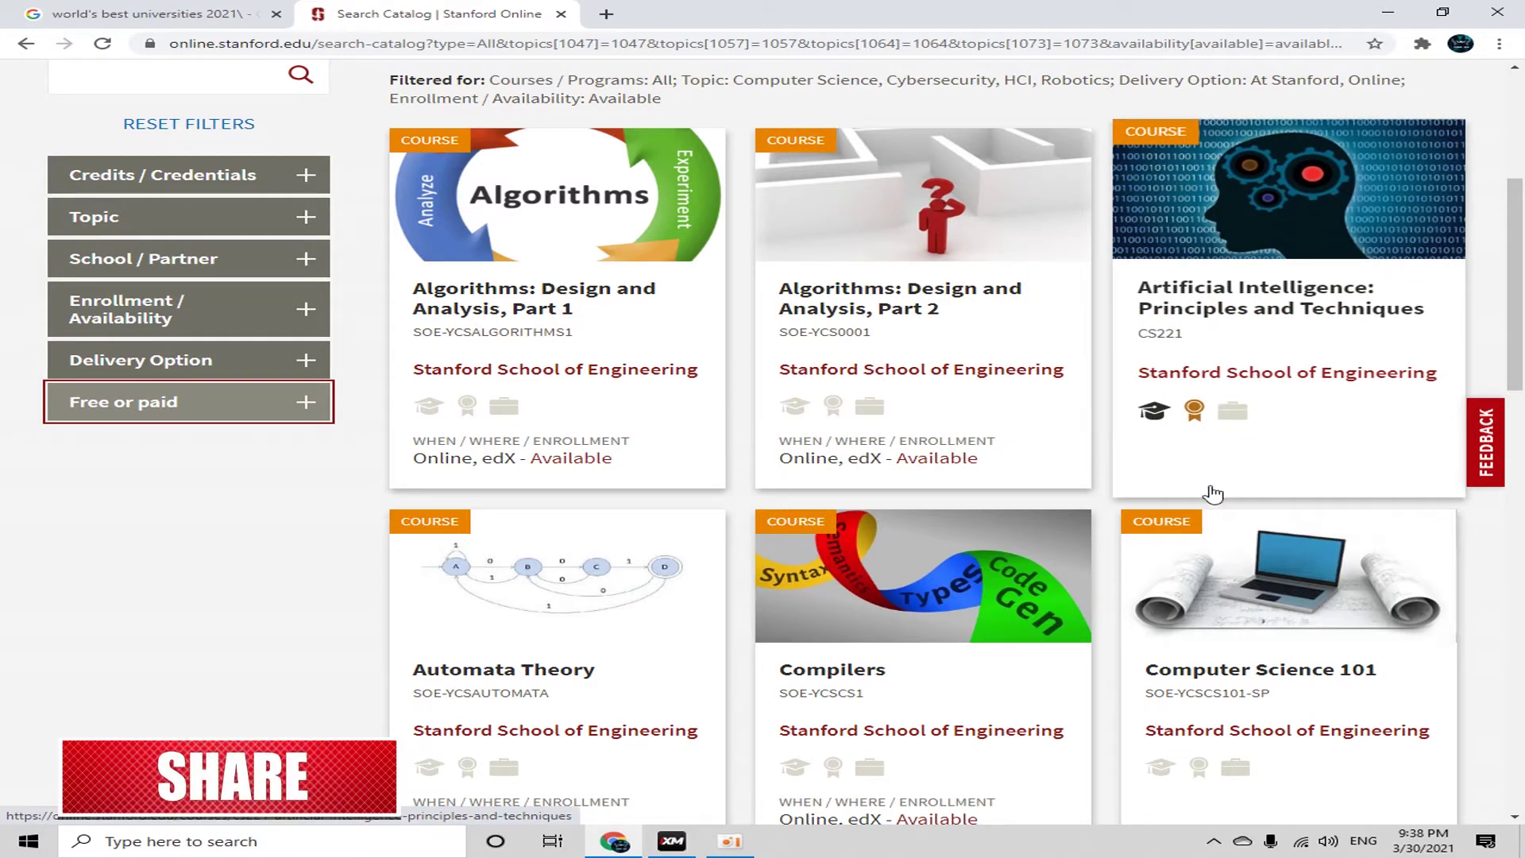
scroll(1213, 493, down, 3)
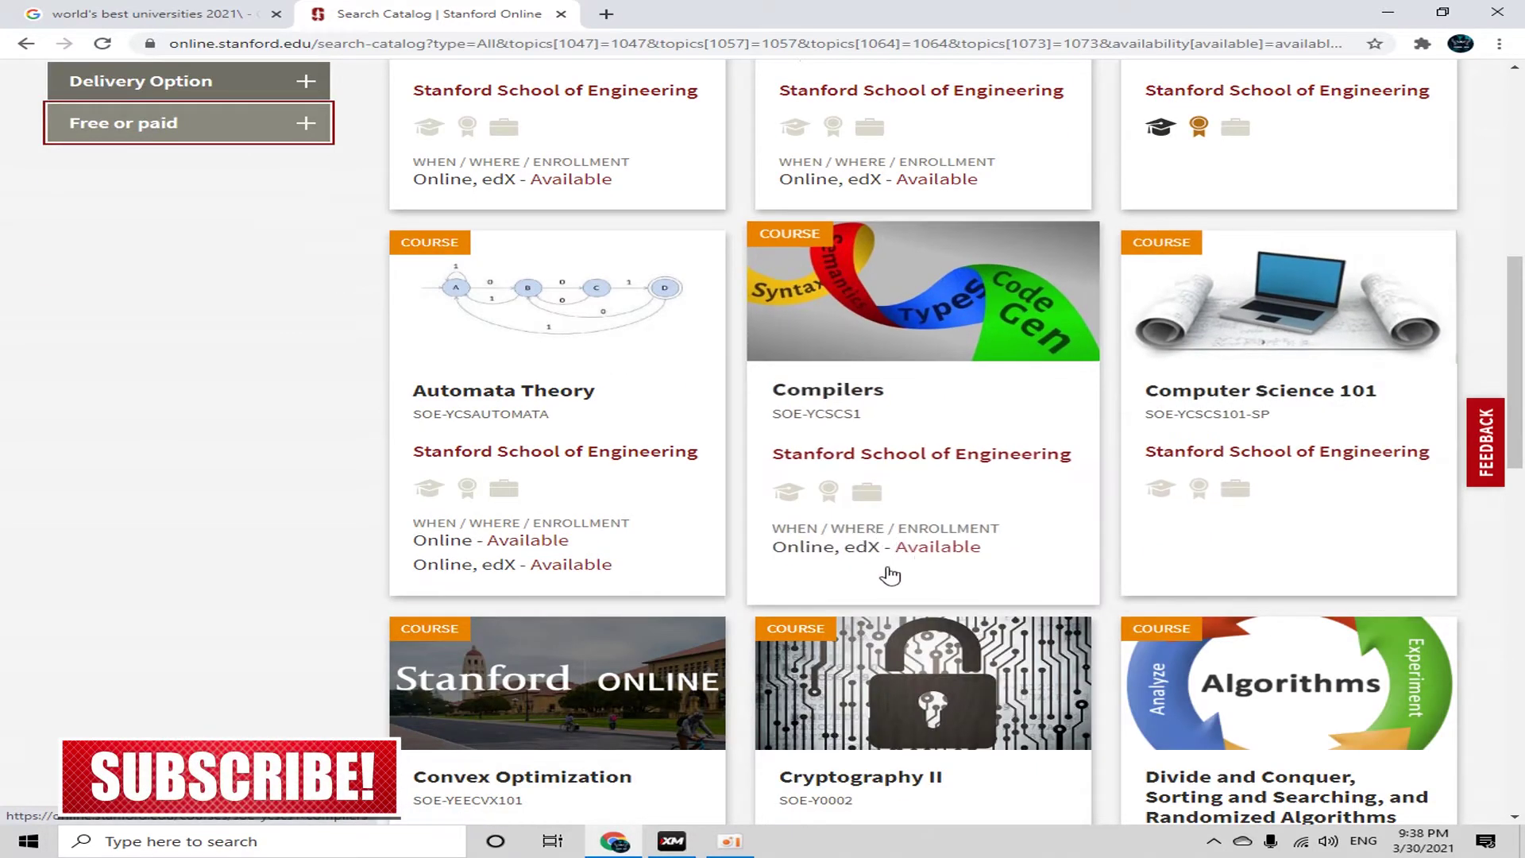
scroll(652, 618, down, 5)
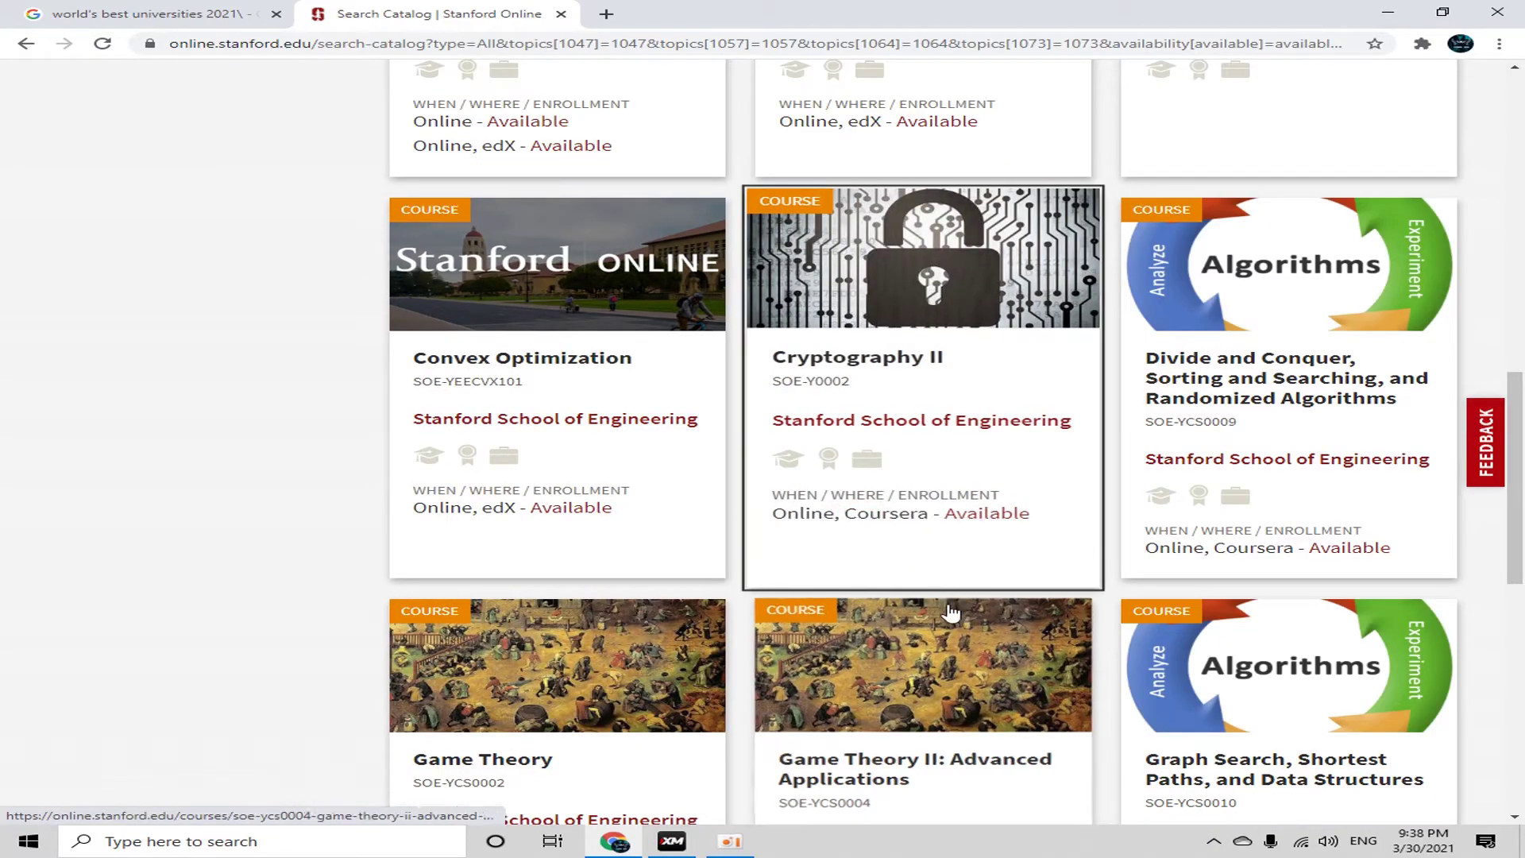
scroll(1112, 651, down, 3)
scroll(868, 639, down, 5)
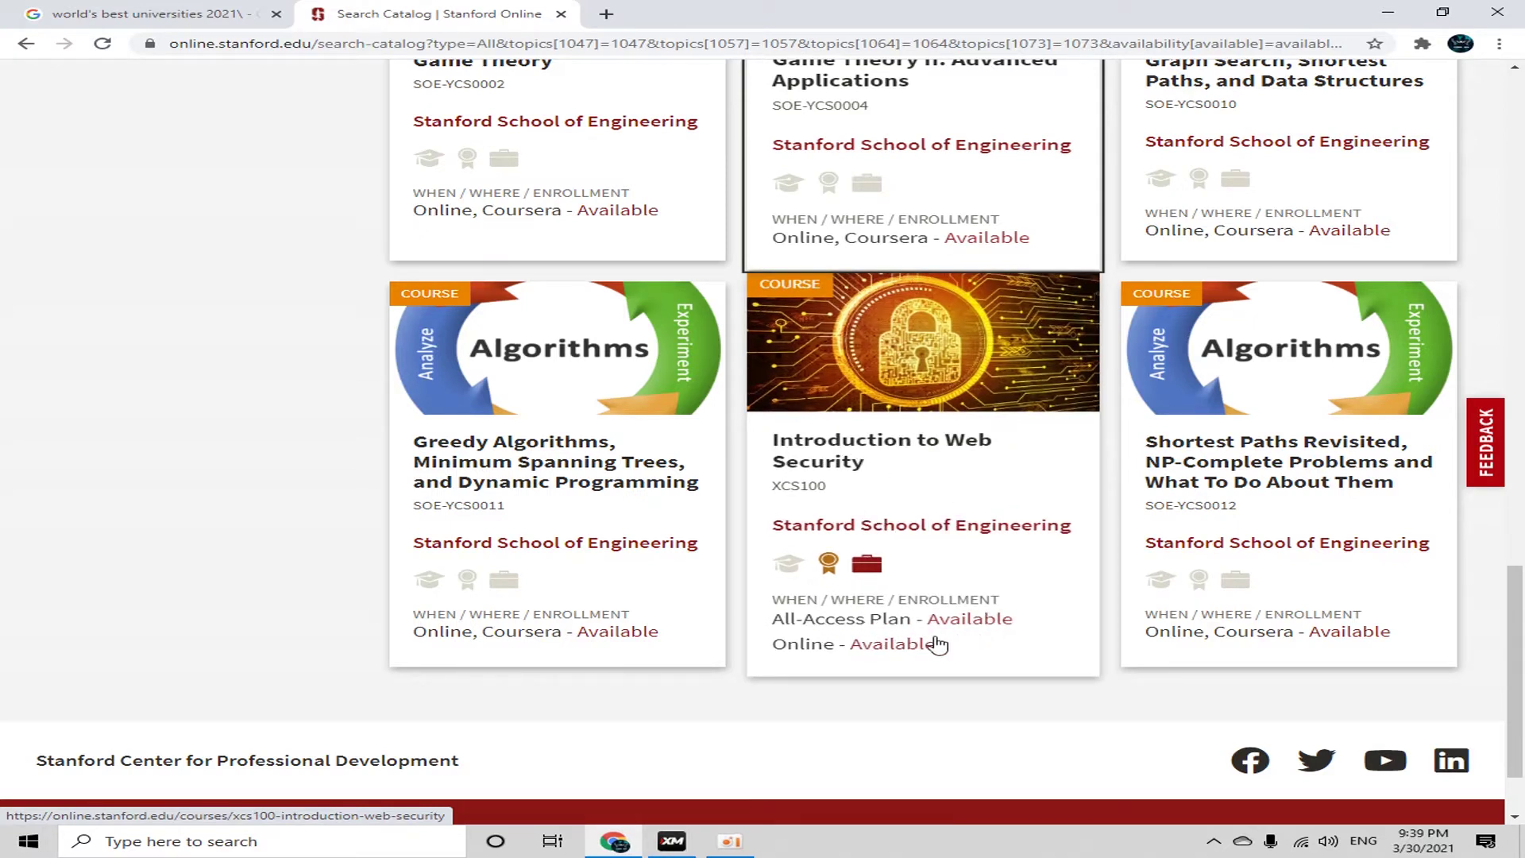
scroll(900, 659, up, 3)
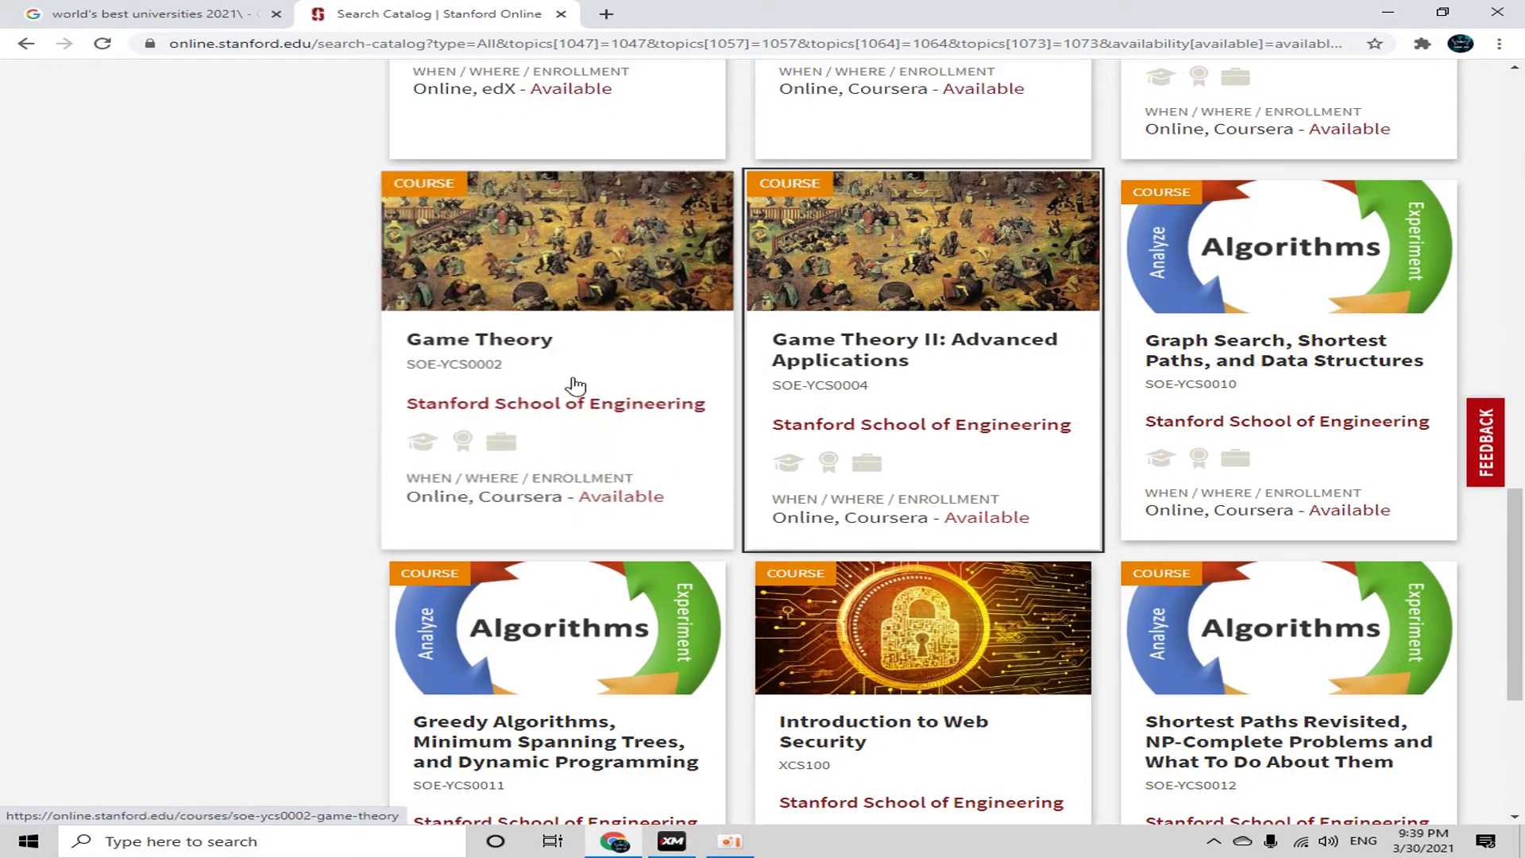
right_click(834, 262)
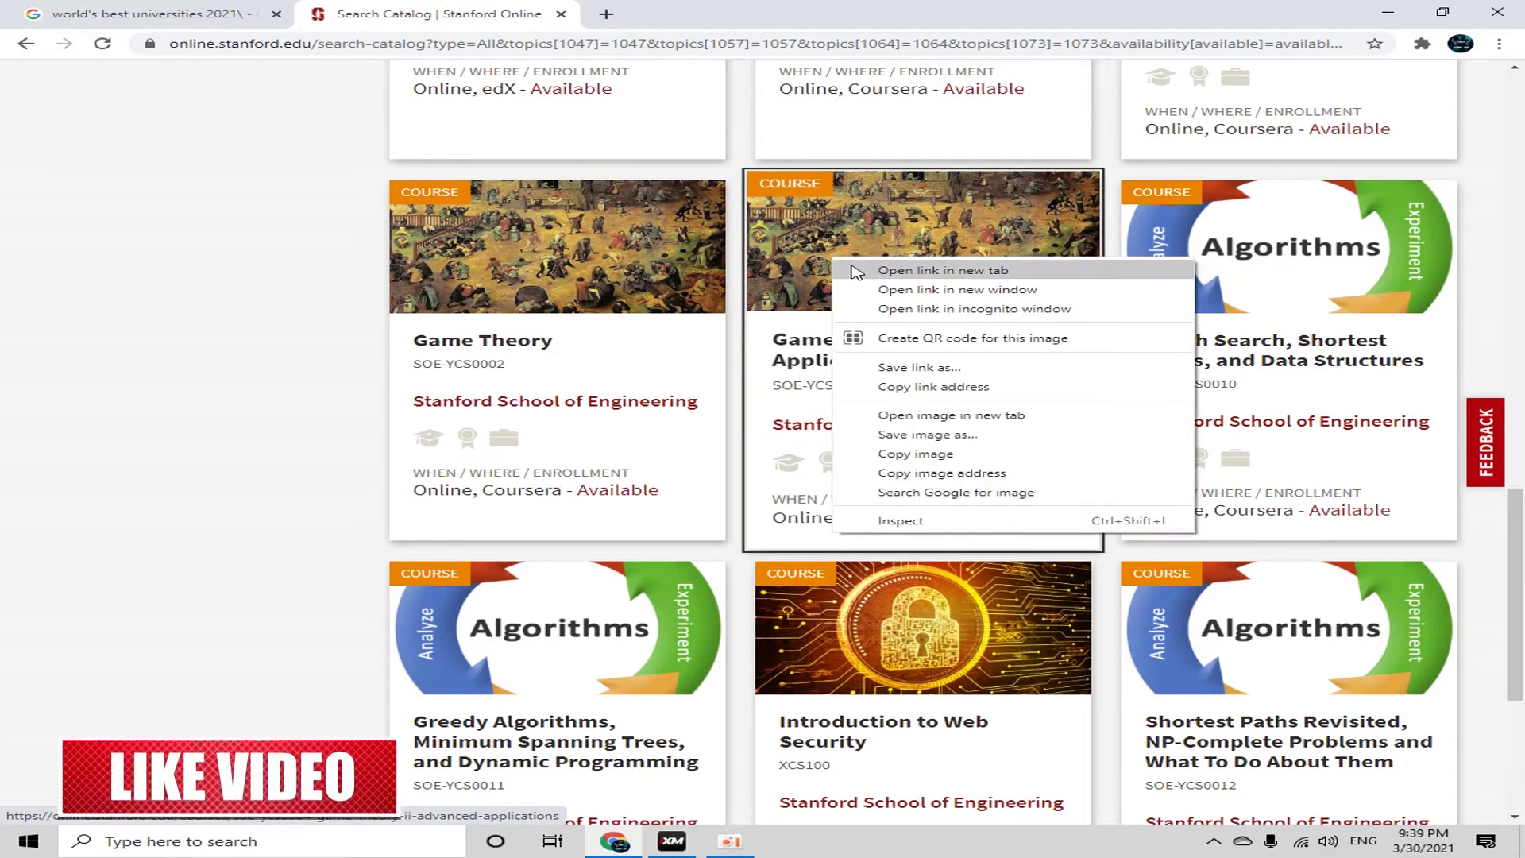
click(899, 270)
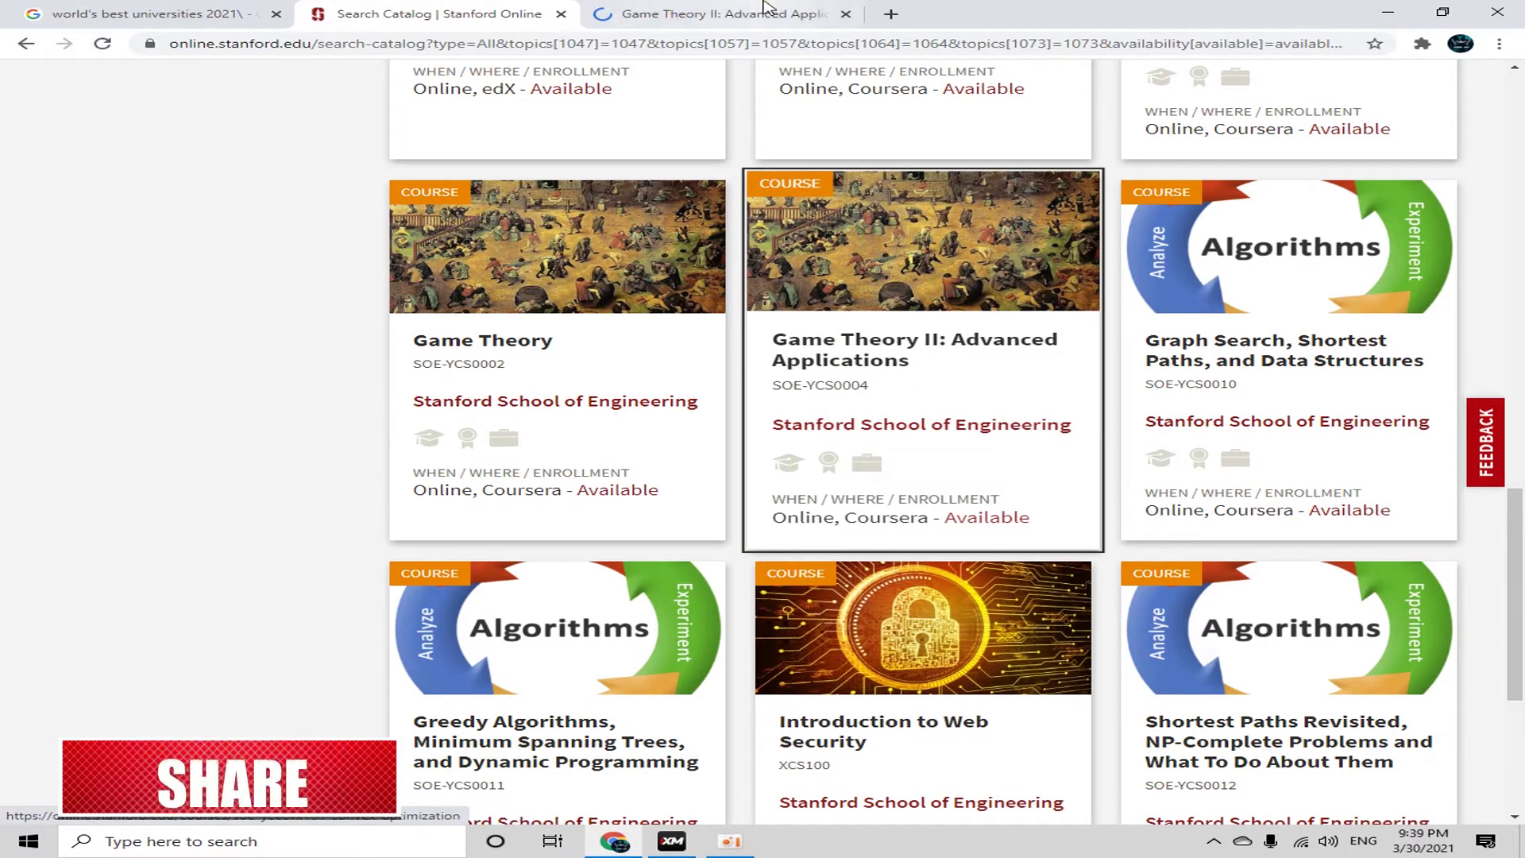
key(ctrl+Tab)
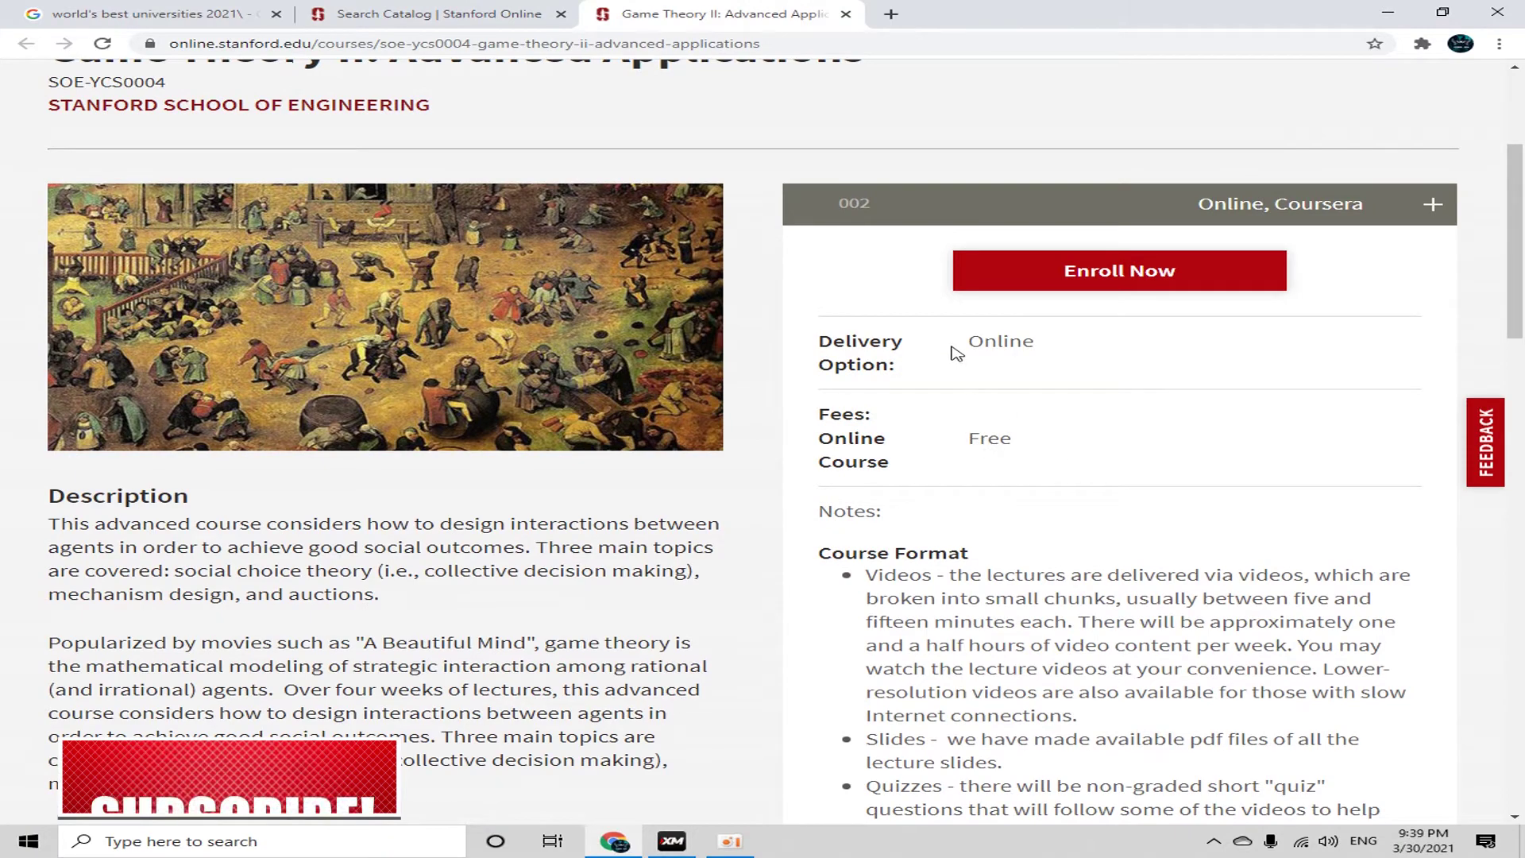
scroll(1005, 512, down, 5)
scroll(1007, 516, up, 7)
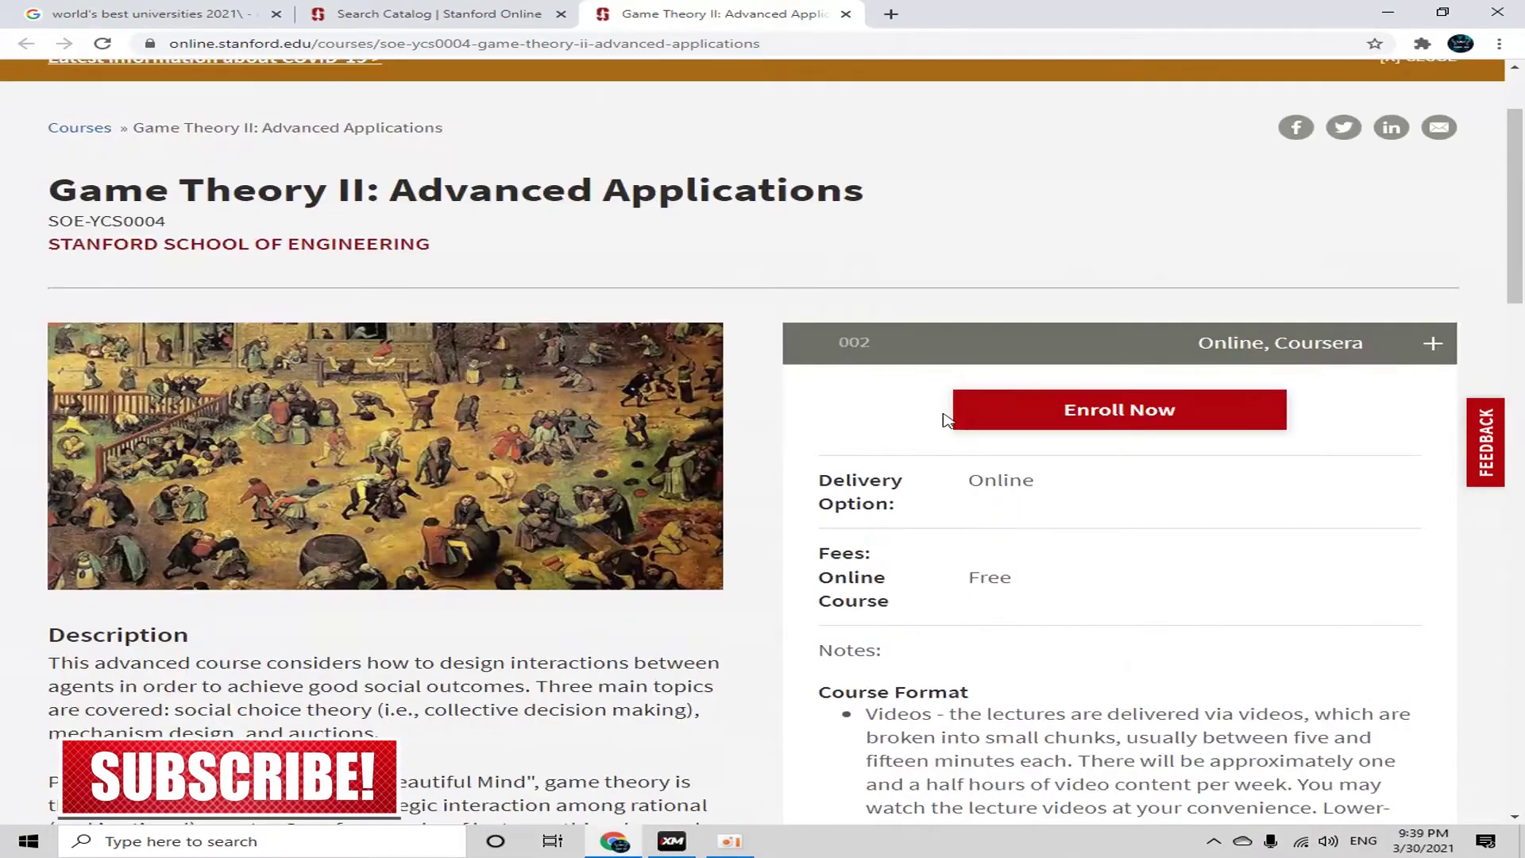
click(1116, 418)
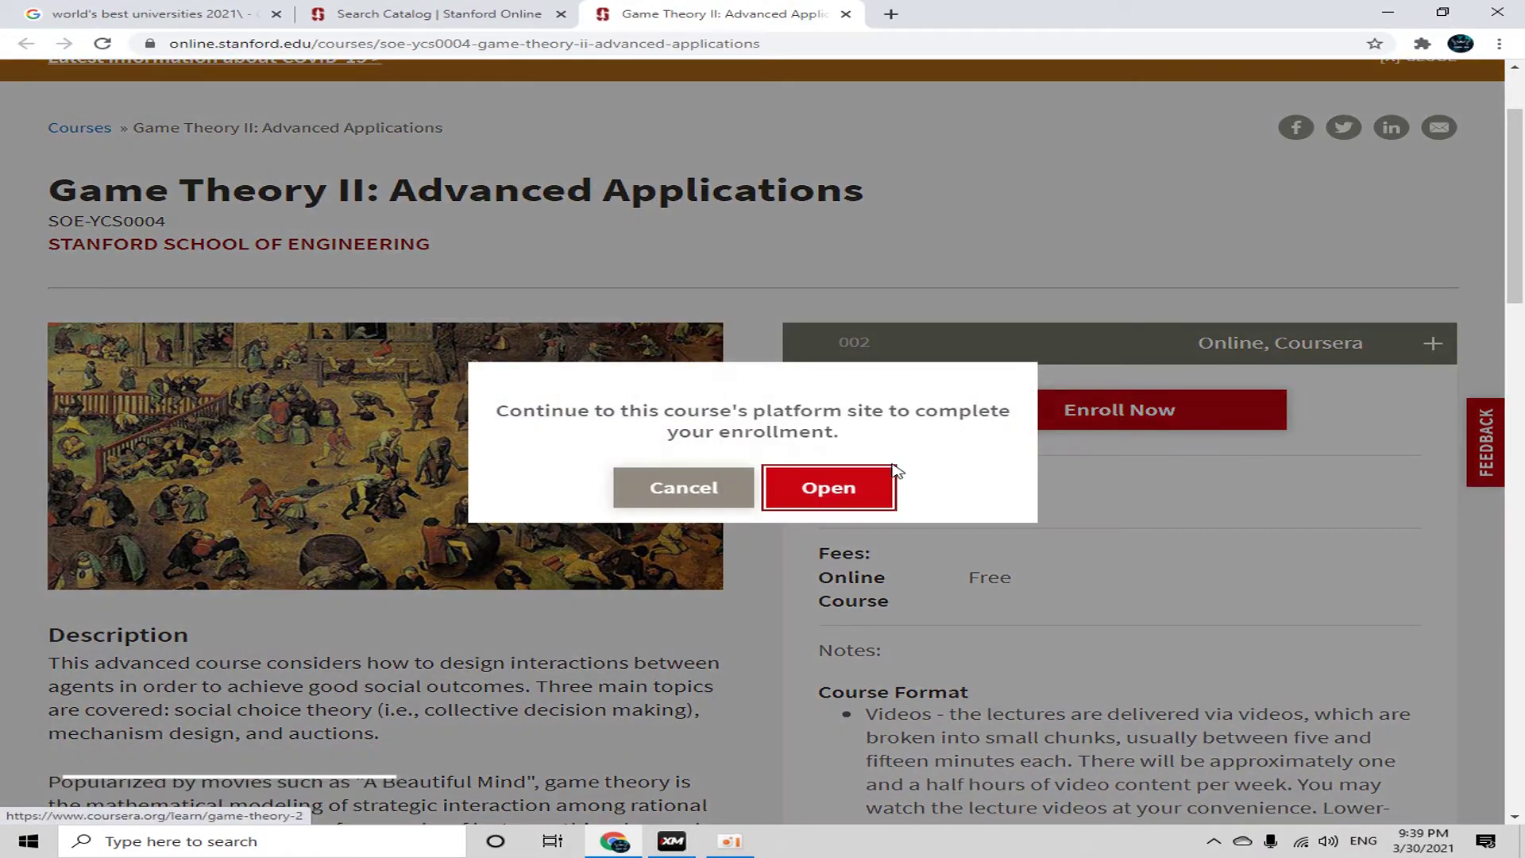
click(830, 486)
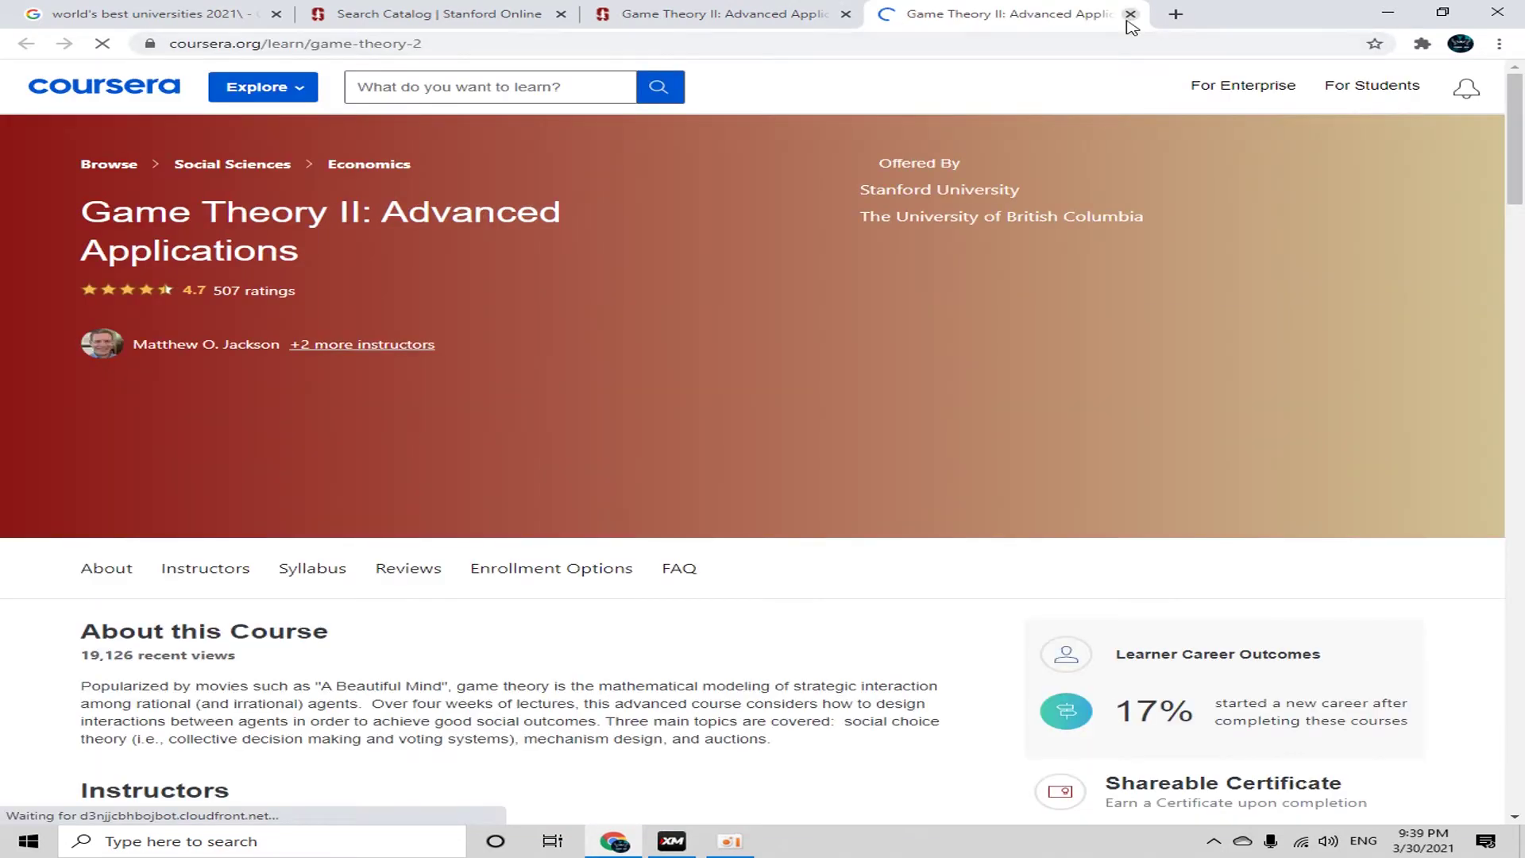
click(1129, 17)
Close the Game Theory II tab and open Introduction to Web Security from the catalog.
click(846, 18)
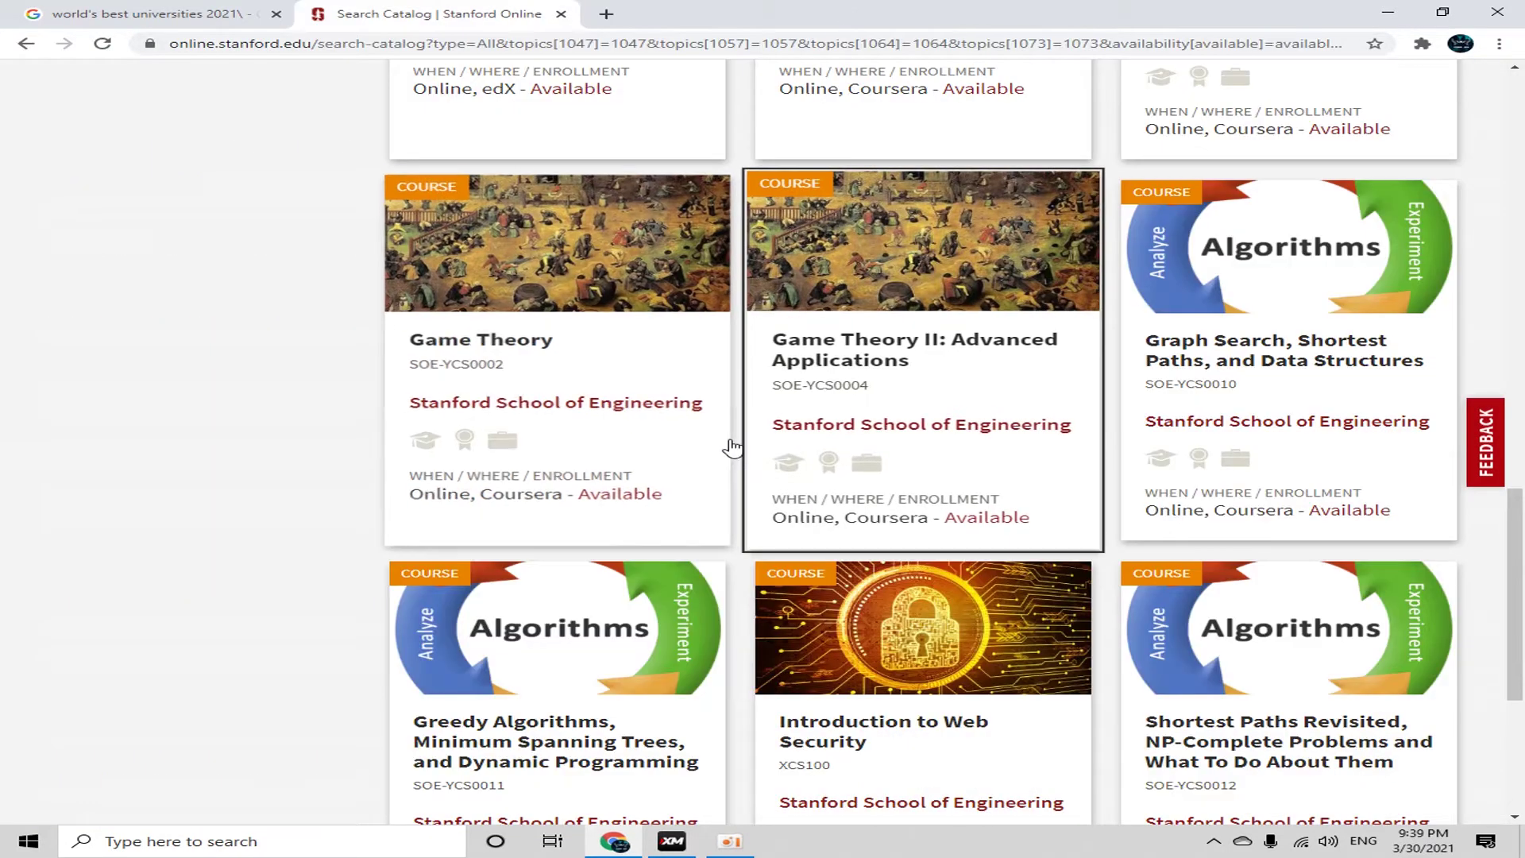
scroll(880, 628, down, 1)
scroll(880, 627, down, 1)
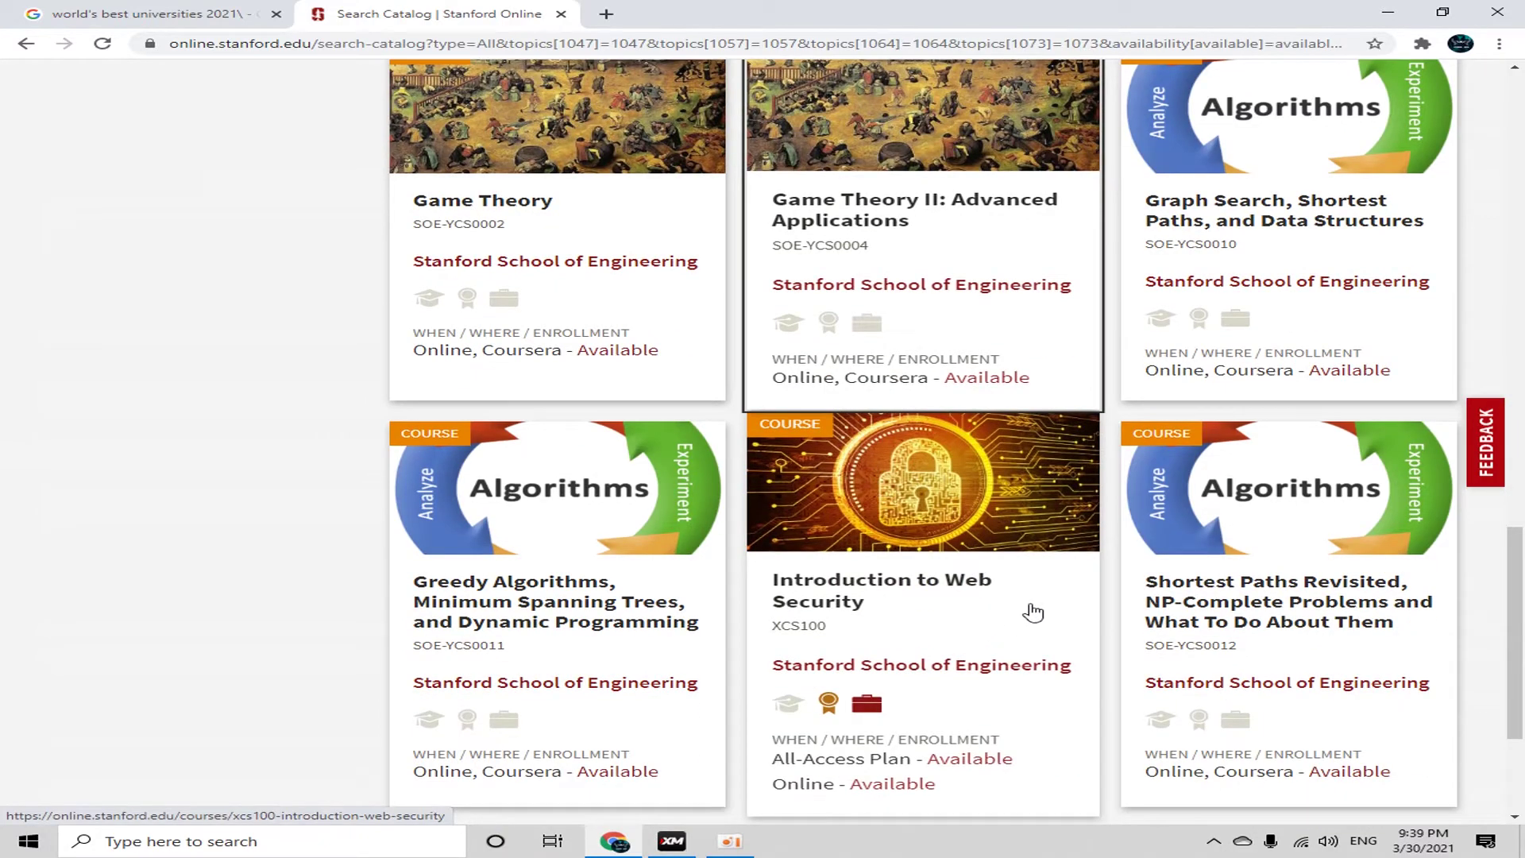
scroll(1112, 569, down, 2)
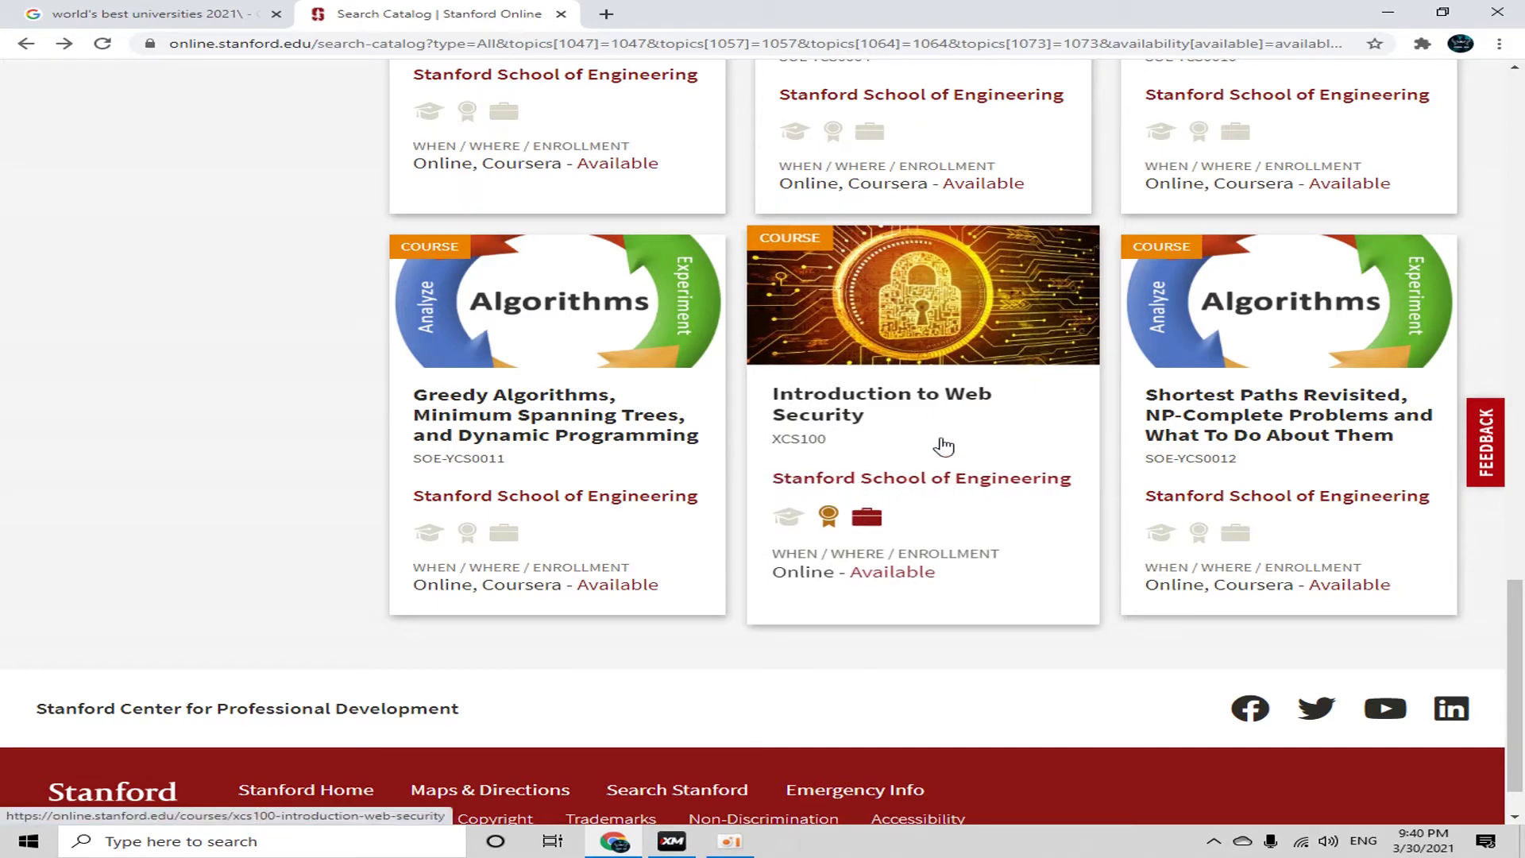
click(911, 328)
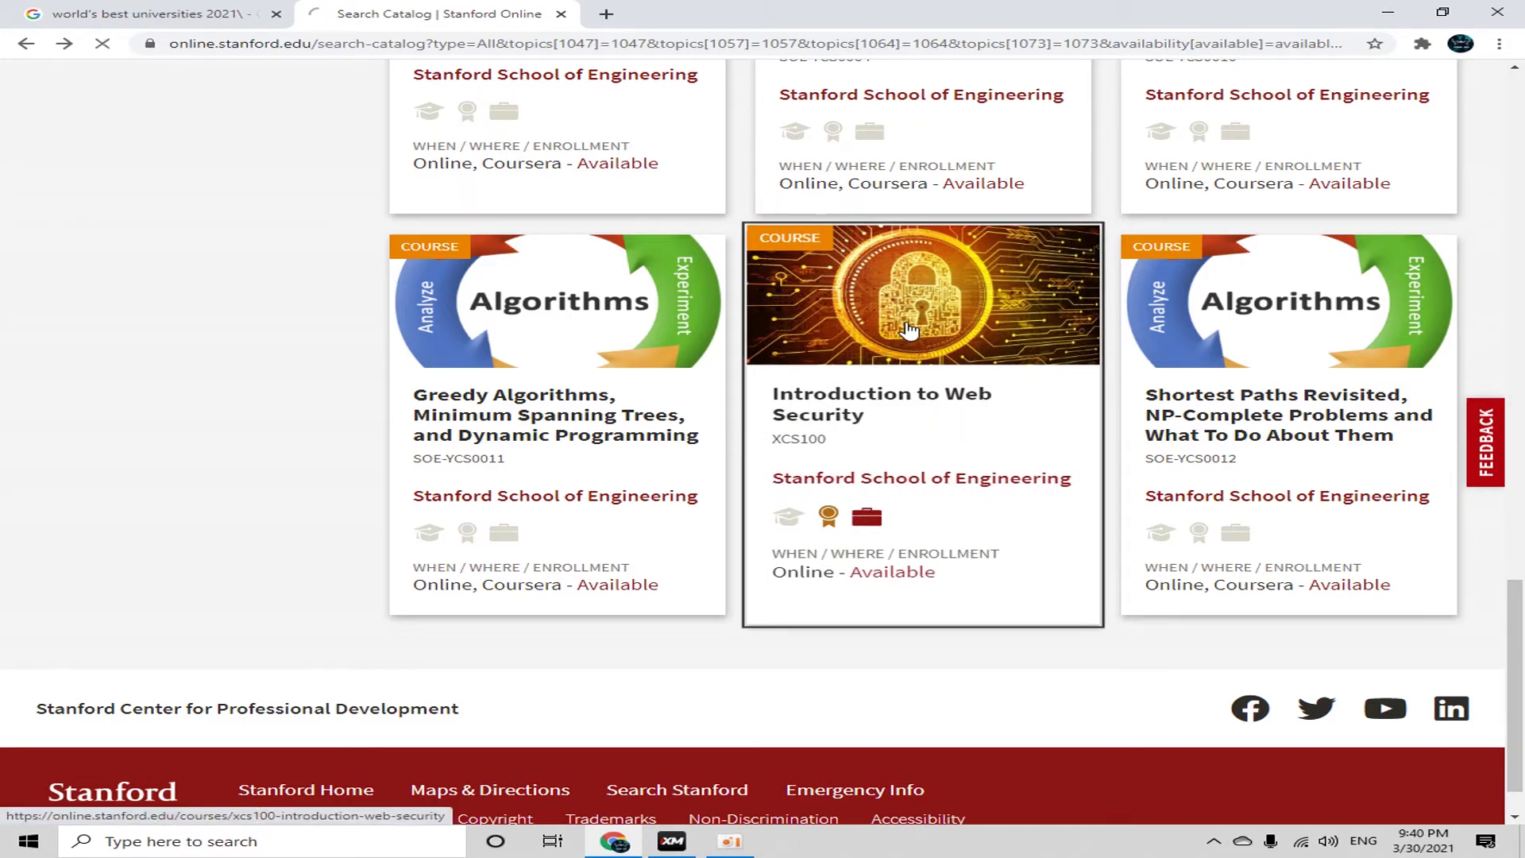
Read the Introduction to Web Security page, including the access note and Who Should Enroll.
scroll(827, 633, down, 5)
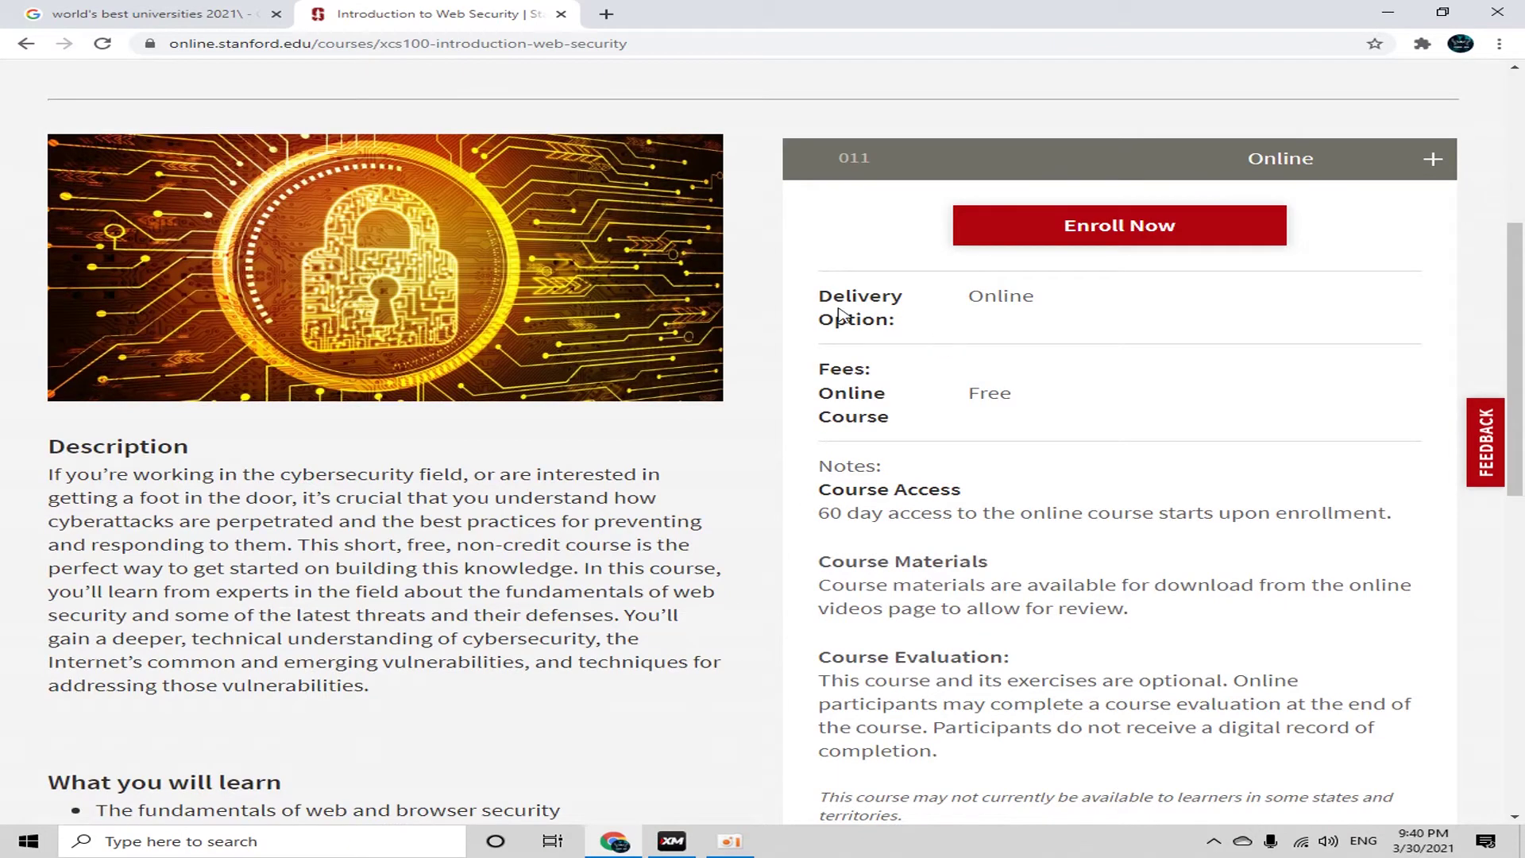
drag(972, 394, 1045, 402)
scroll(1051, 498, down, 3)
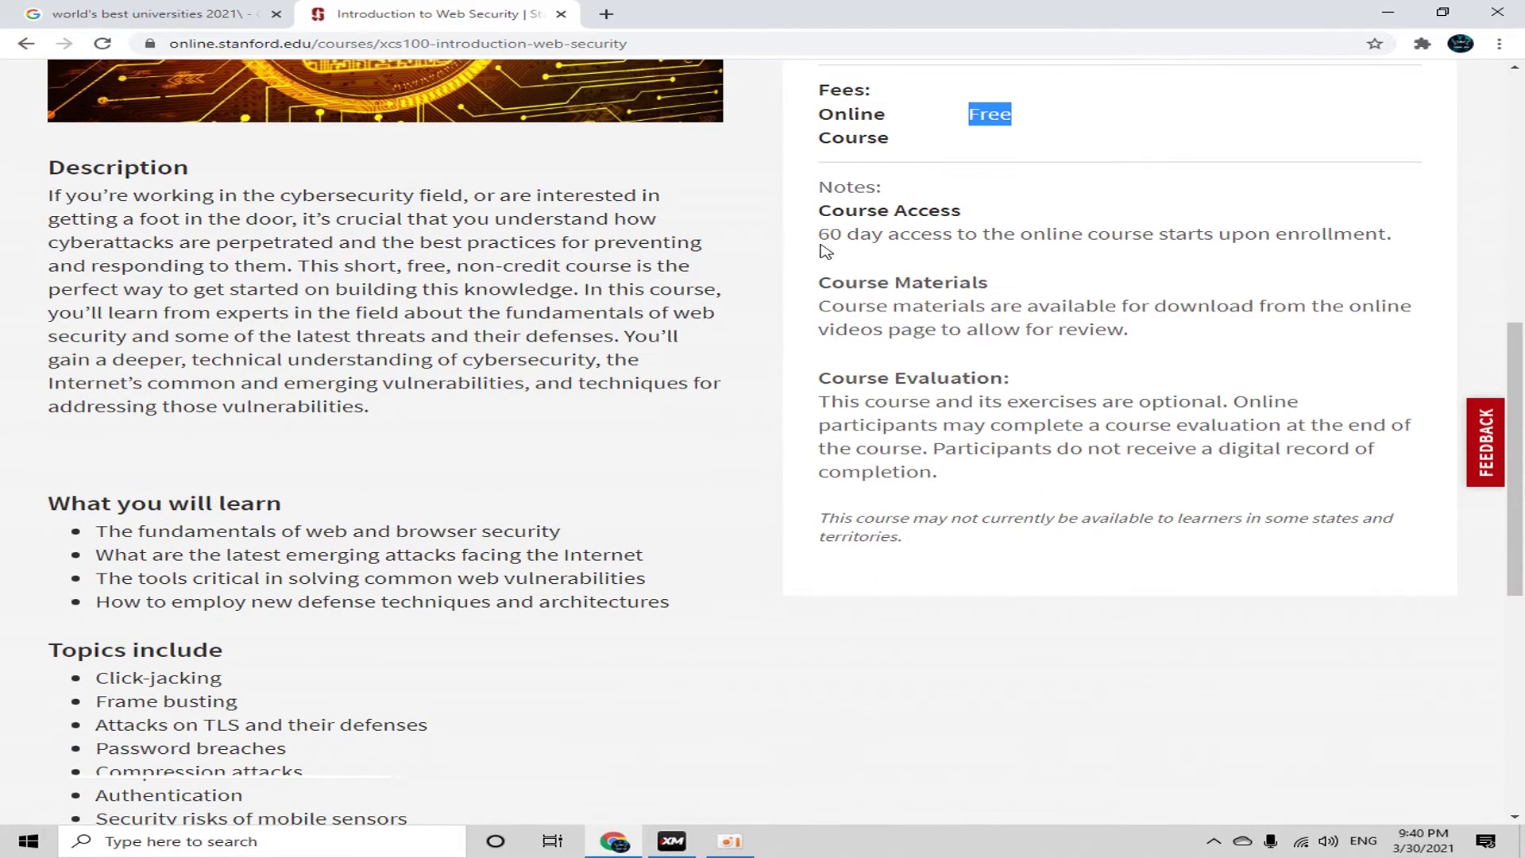
drag(819, 234, 1022, 262)
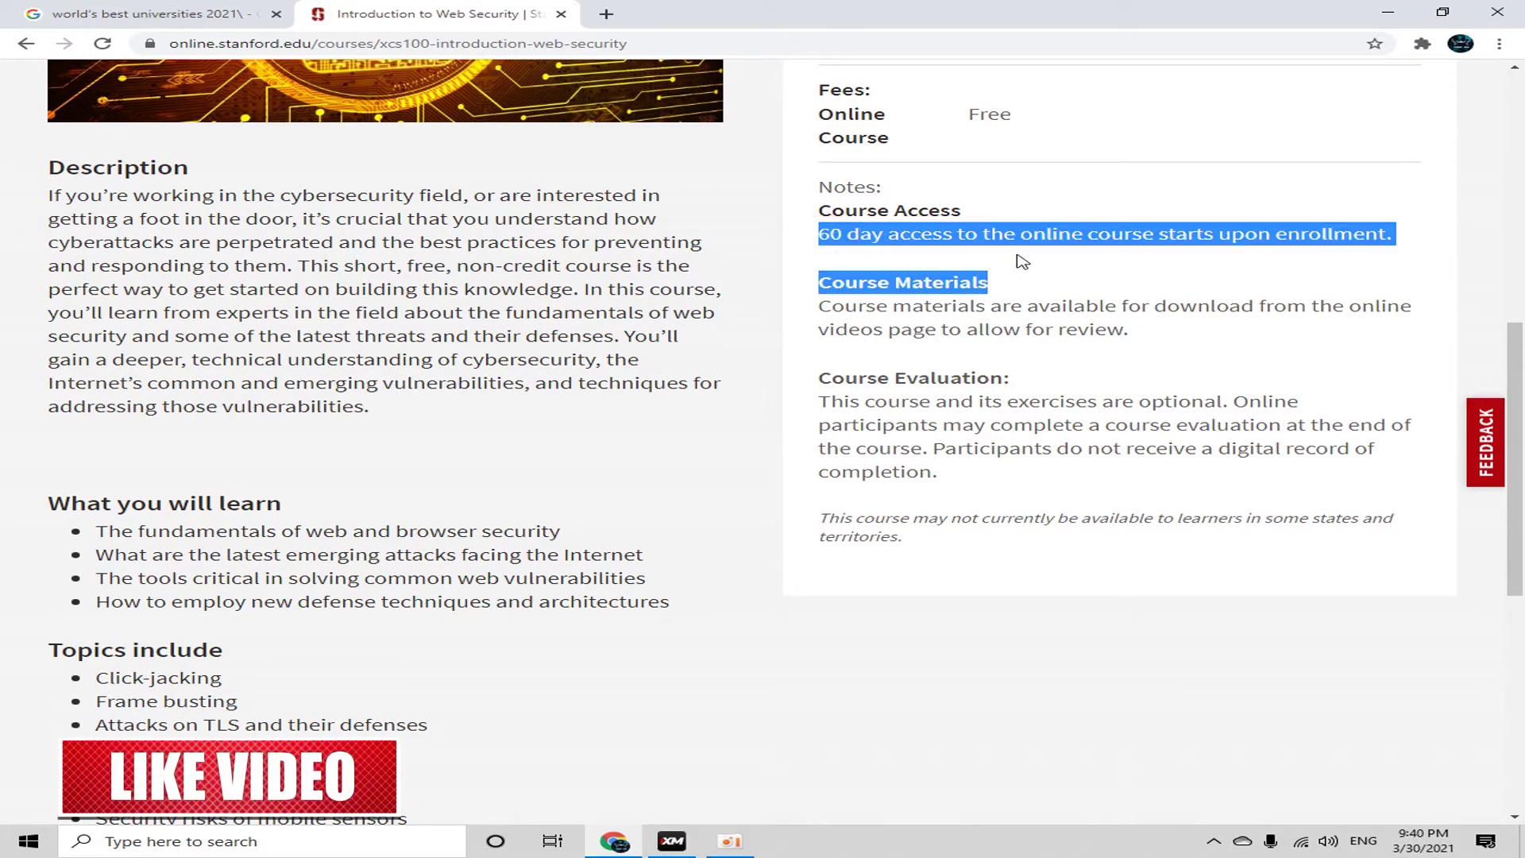
scroll(964, 497, down, 3)
drag(48, 222, 268, 295)
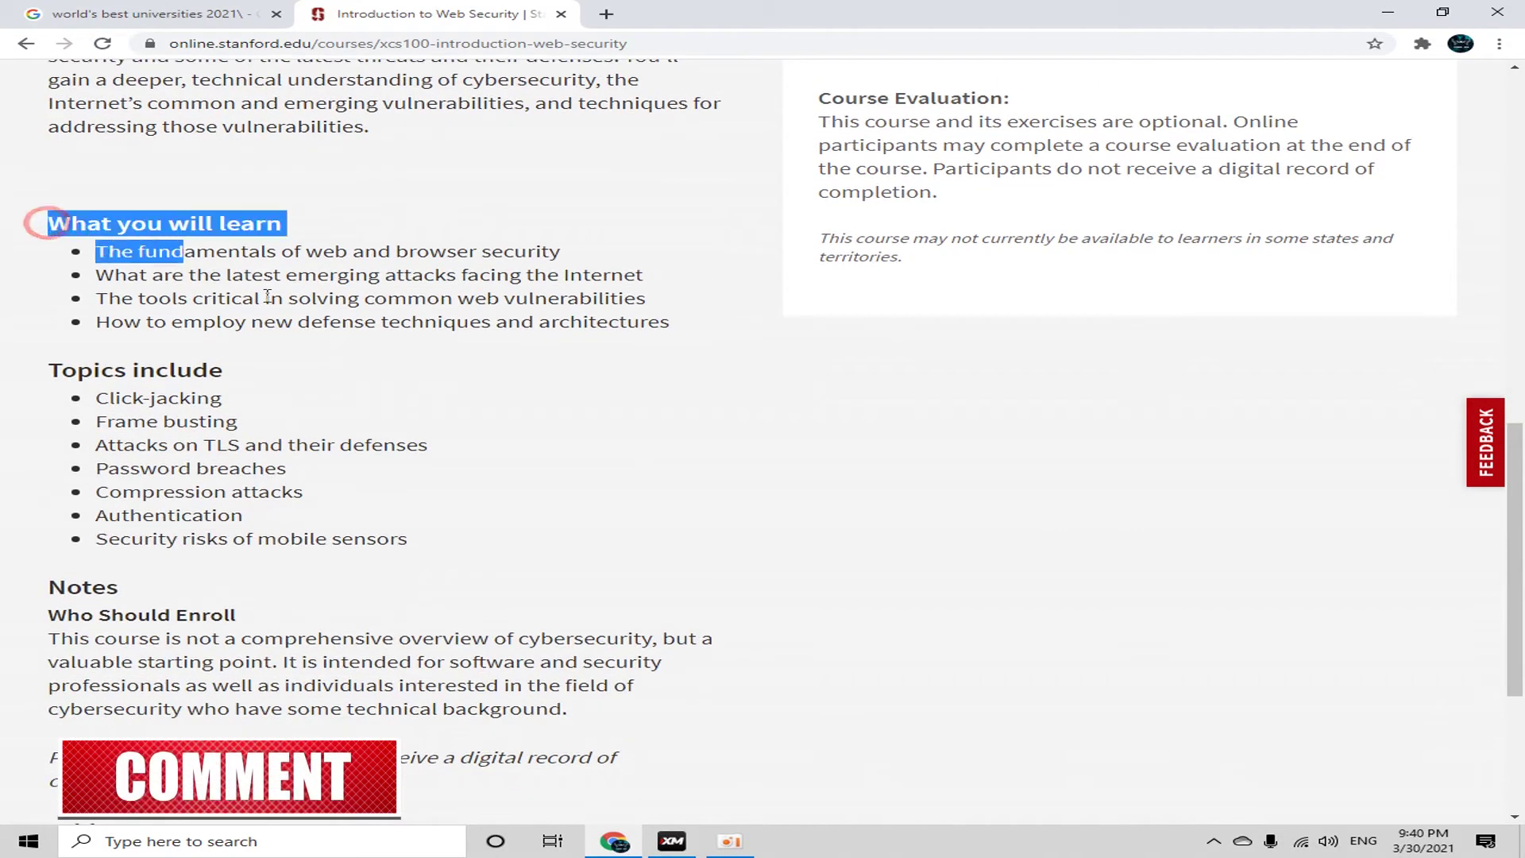
scroll(115, 430, down, 3)
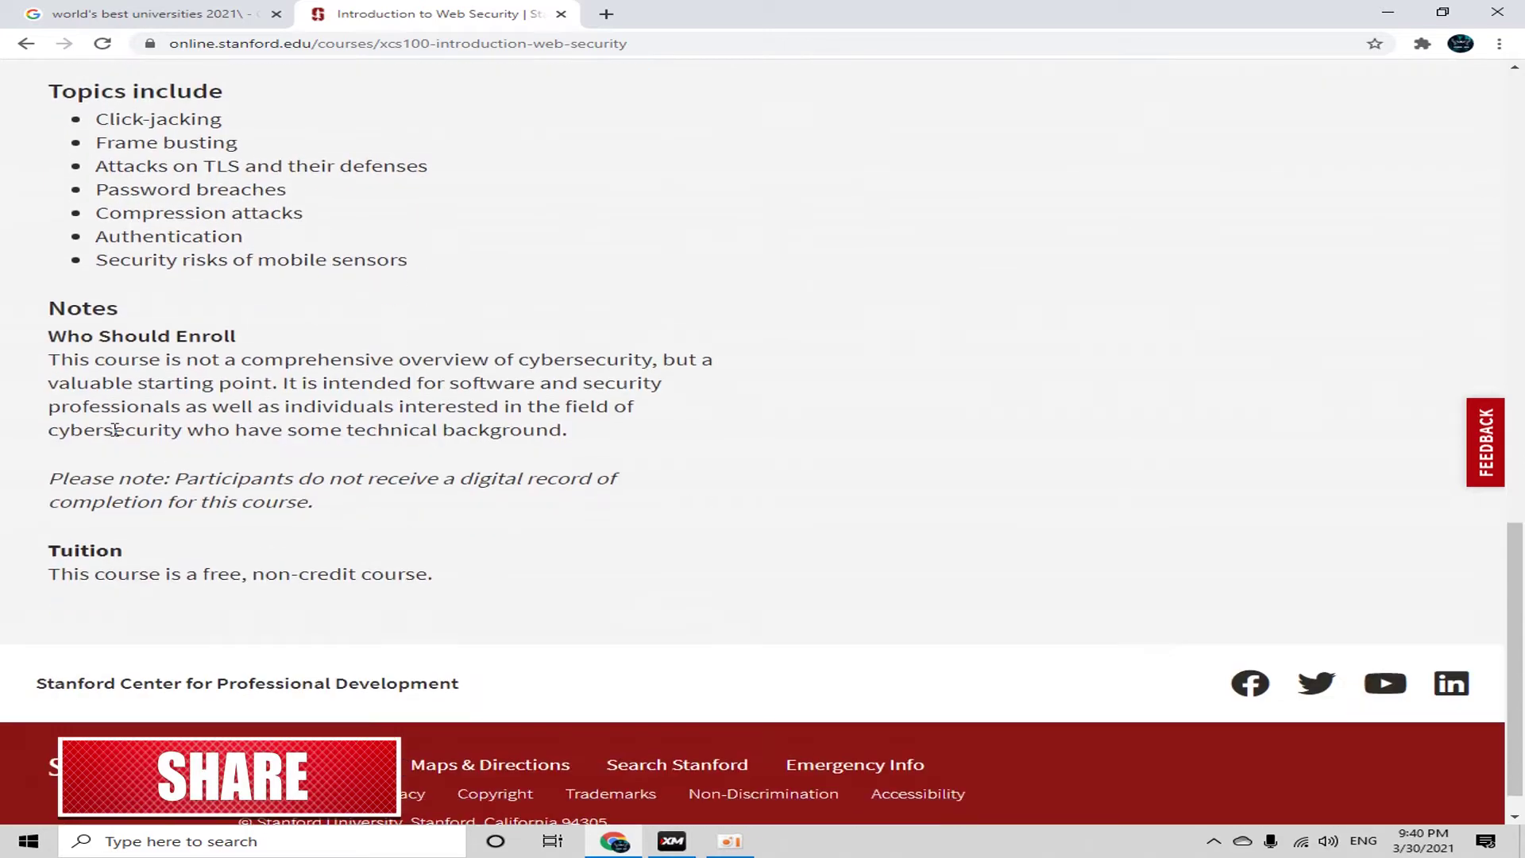
drag(51, 330, 123, 556)
click(213, 621)
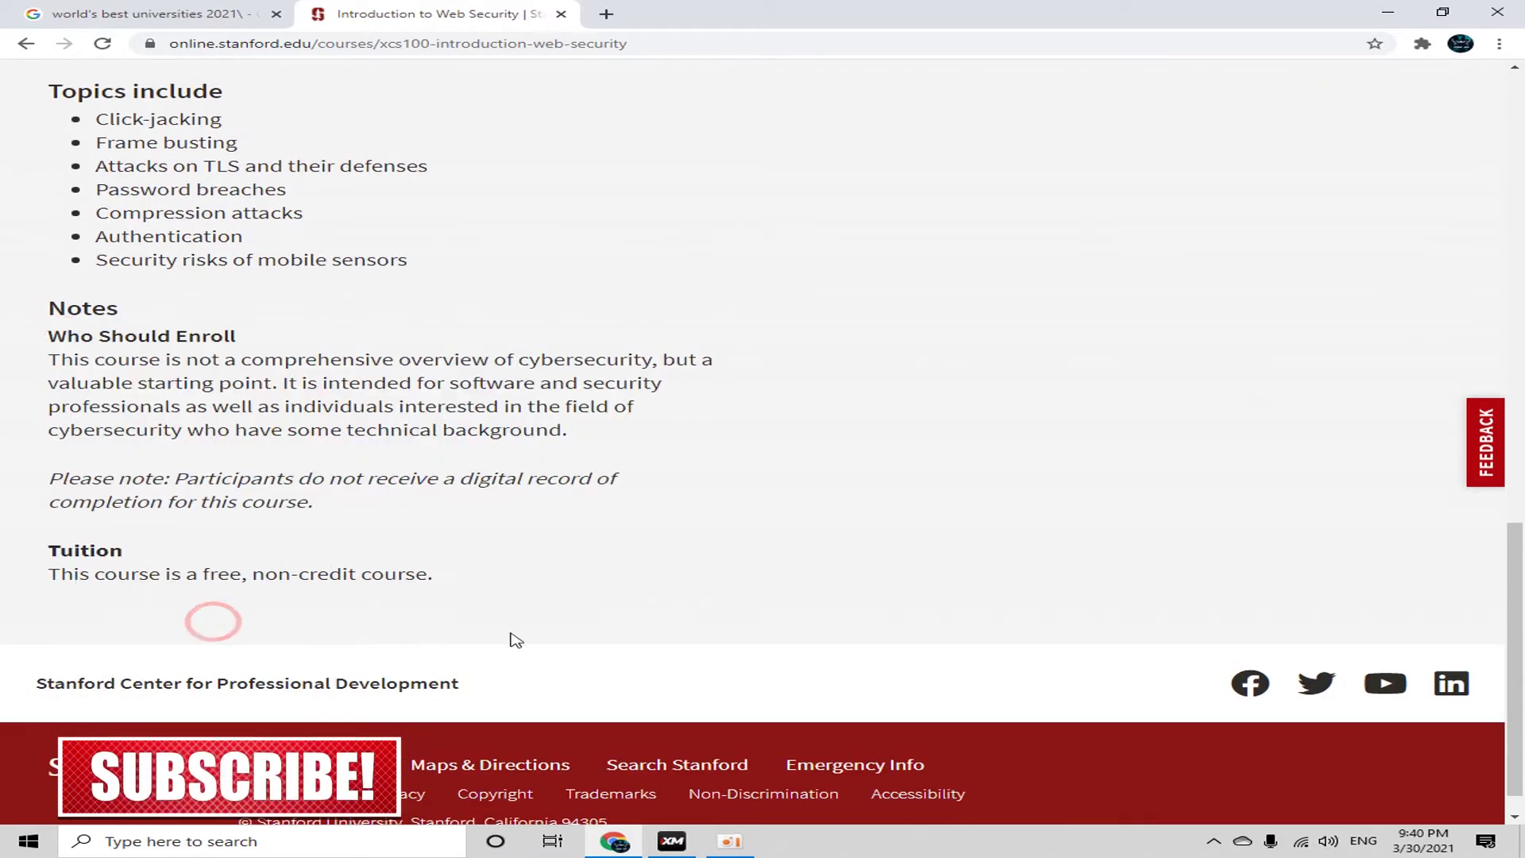
scroll(516, 640, up, 15)
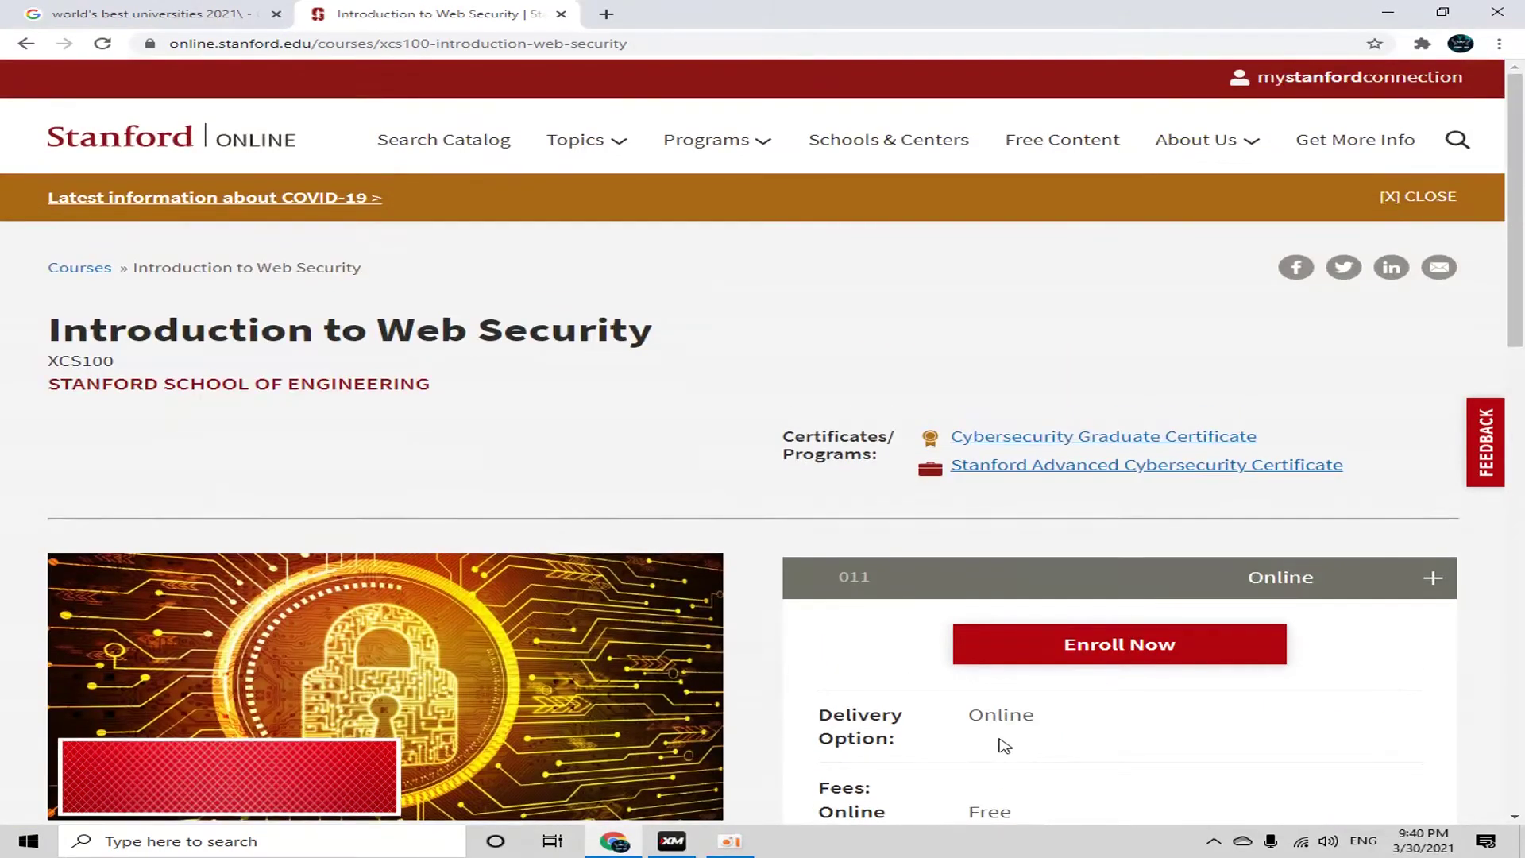
Enroll in the course, review the $0.00 cart, and proceed to checkout.
click(1117, 646)
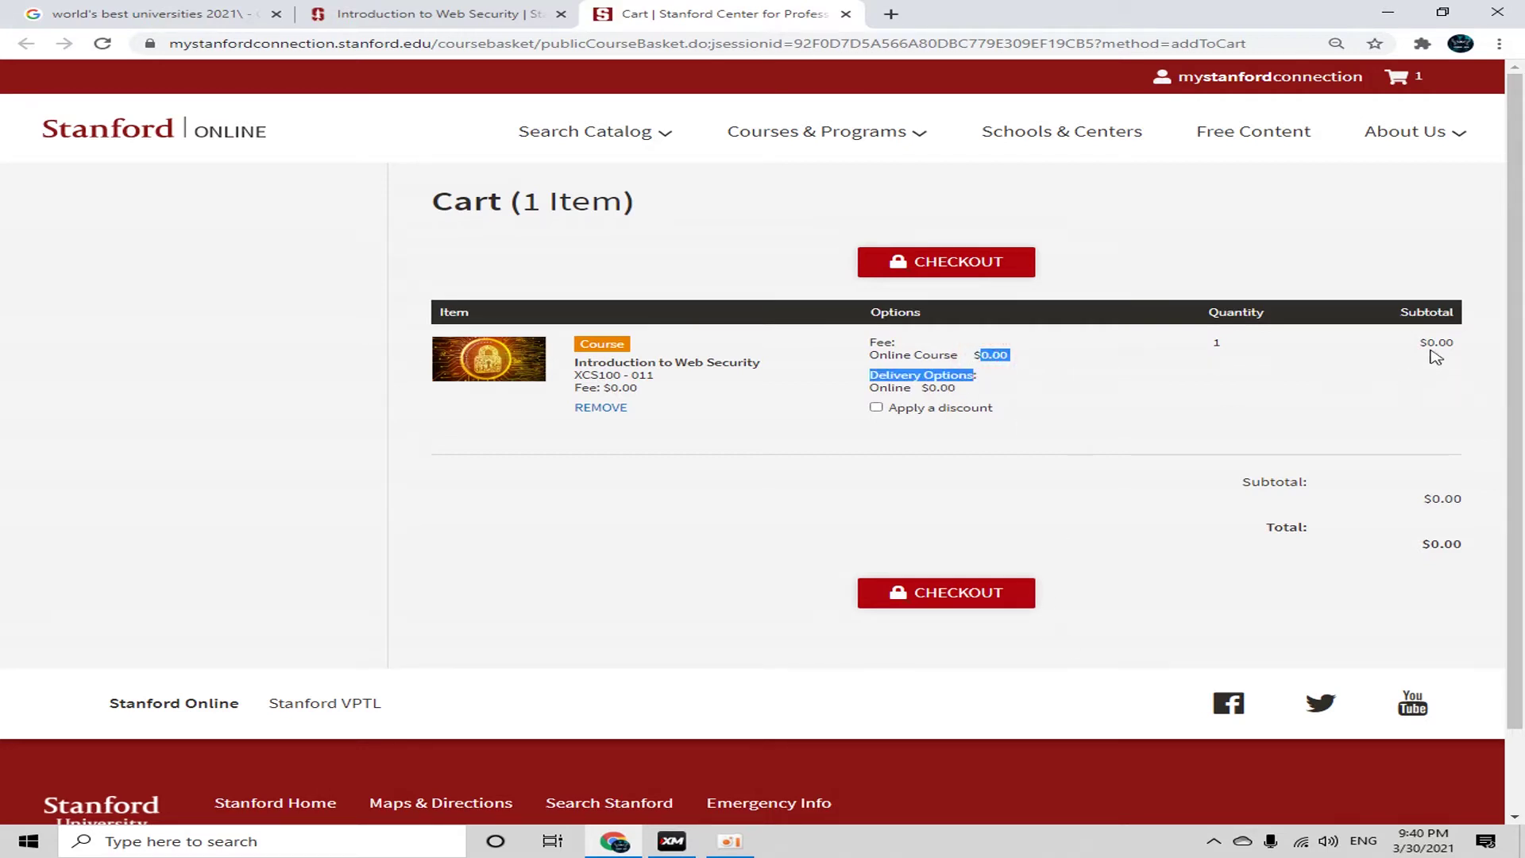
drag(1446, 500, 1446, 500)
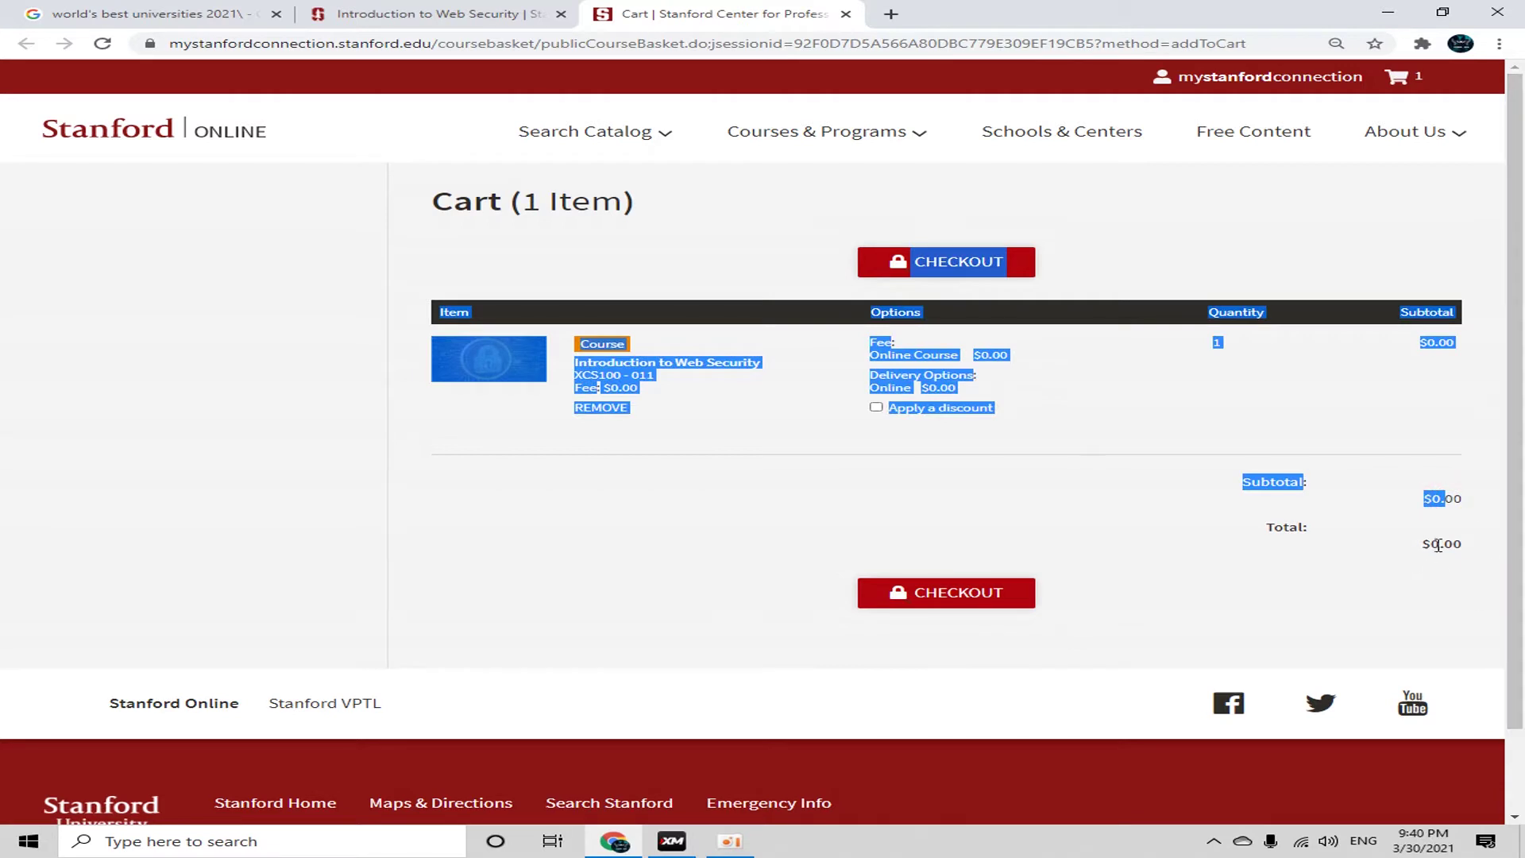
click(1442, 541)
click(961, 592)
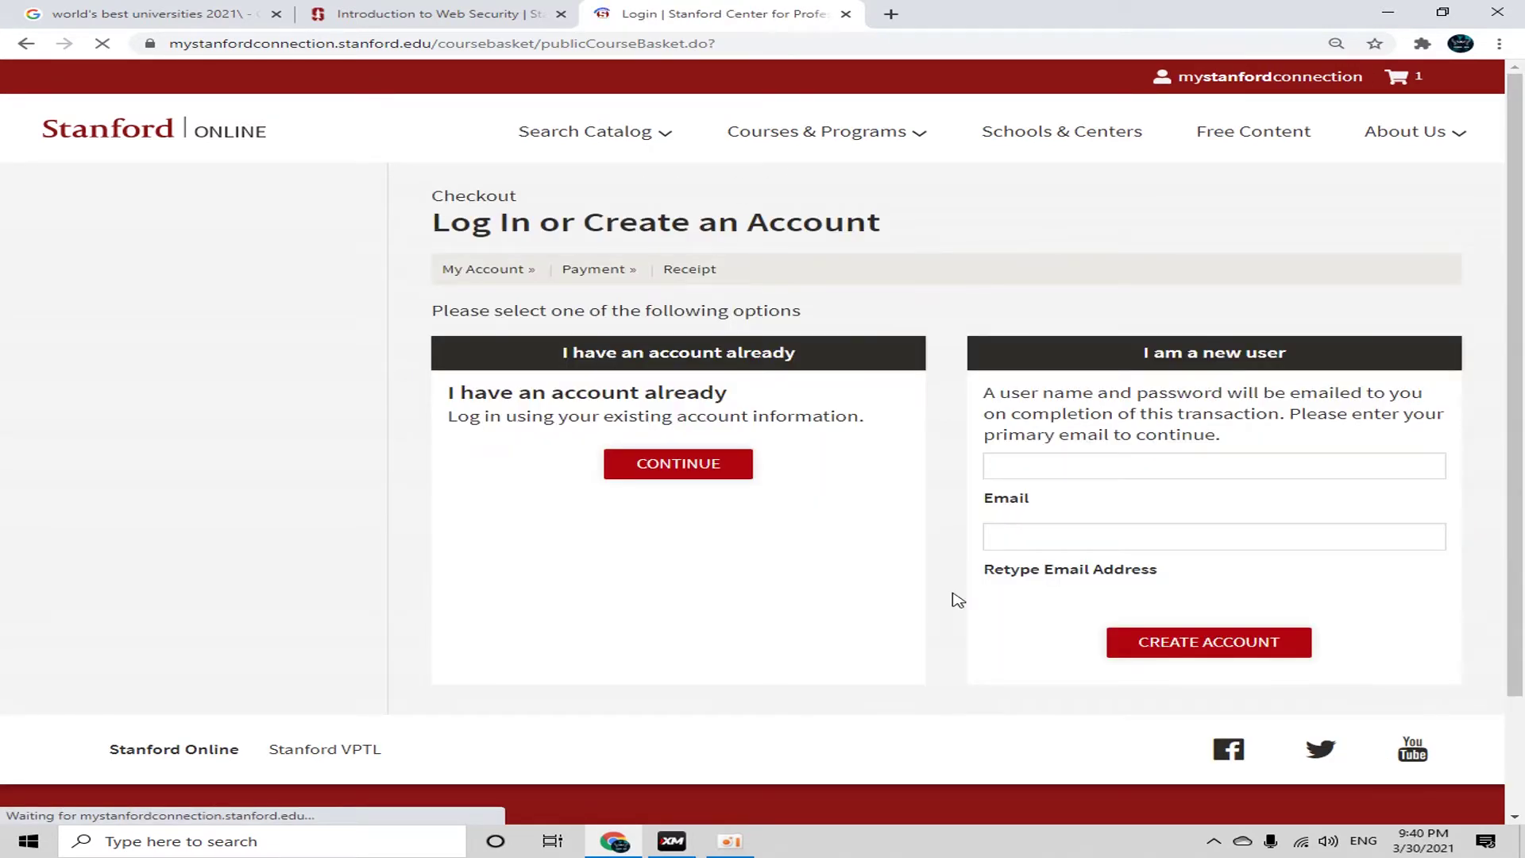
Under 'I am a new user', enter and confirm the e-mail address, then create the account.
drag(565, 352, 826, 393)
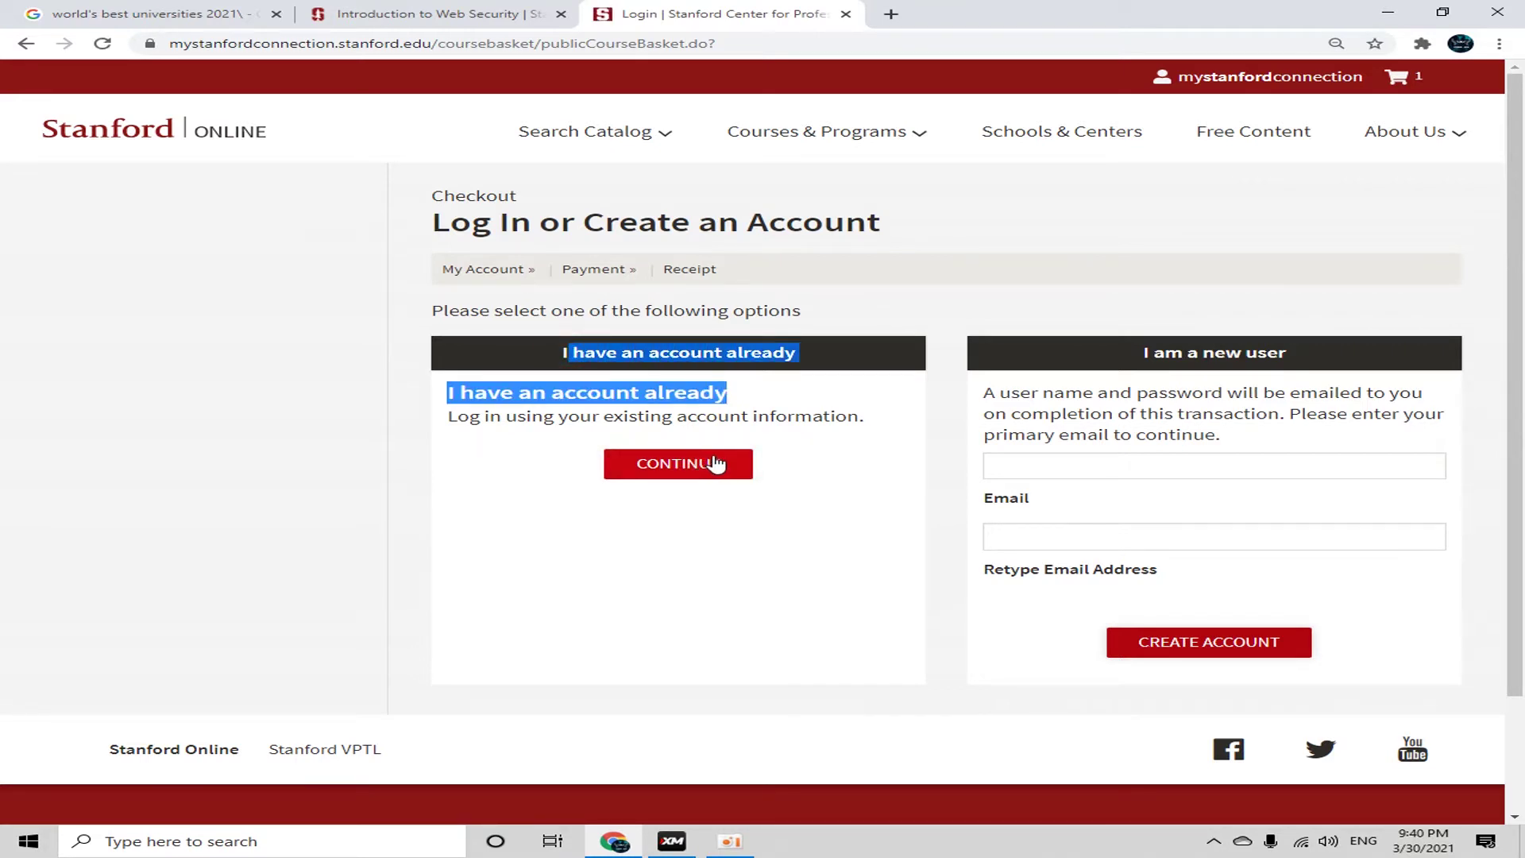
click(758, 603)
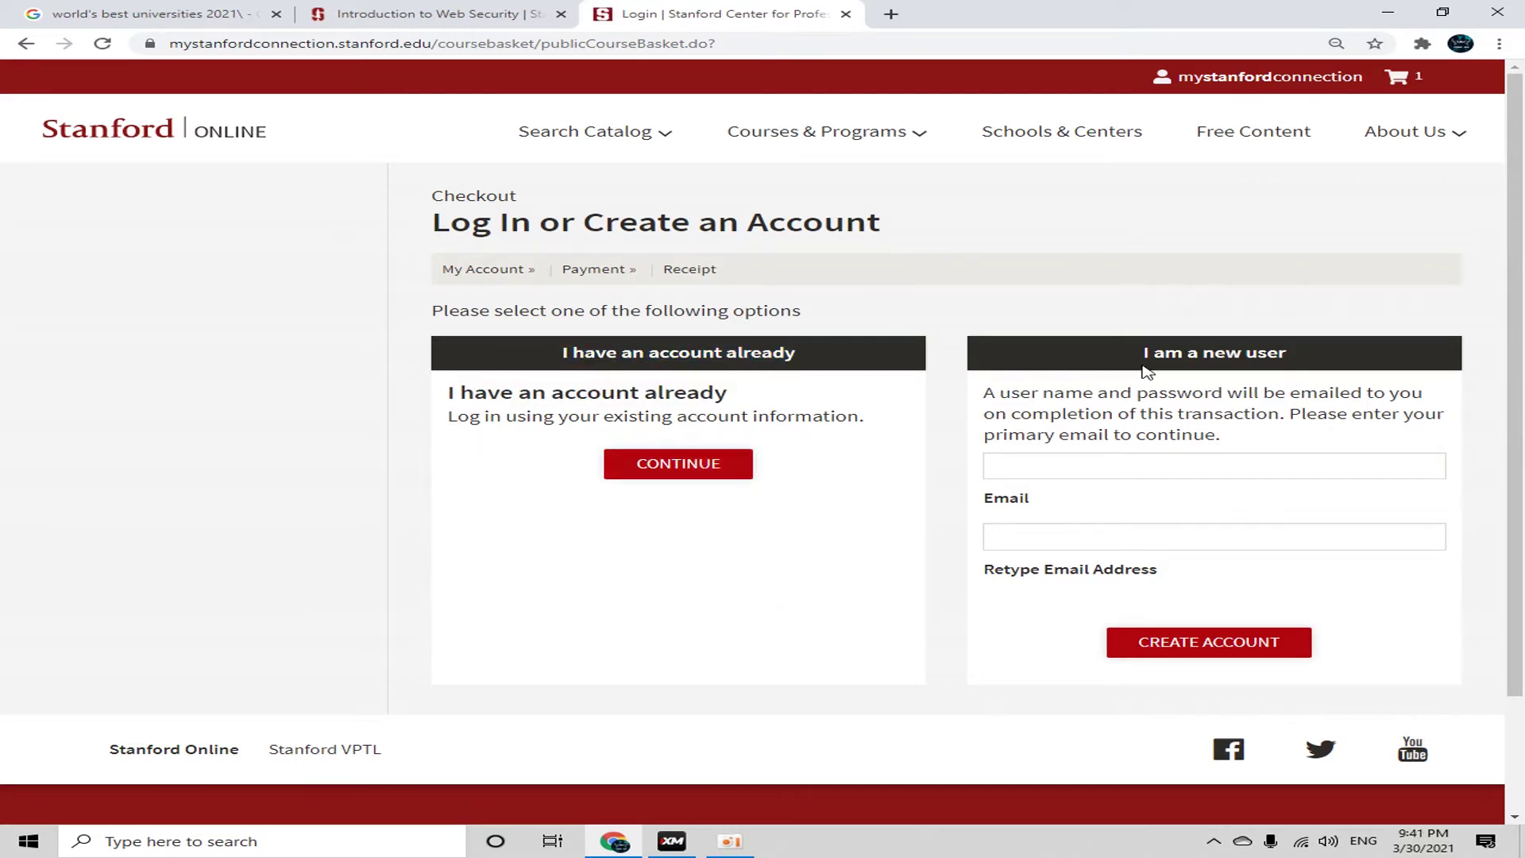
drag(1145, 352, 1356, 383)
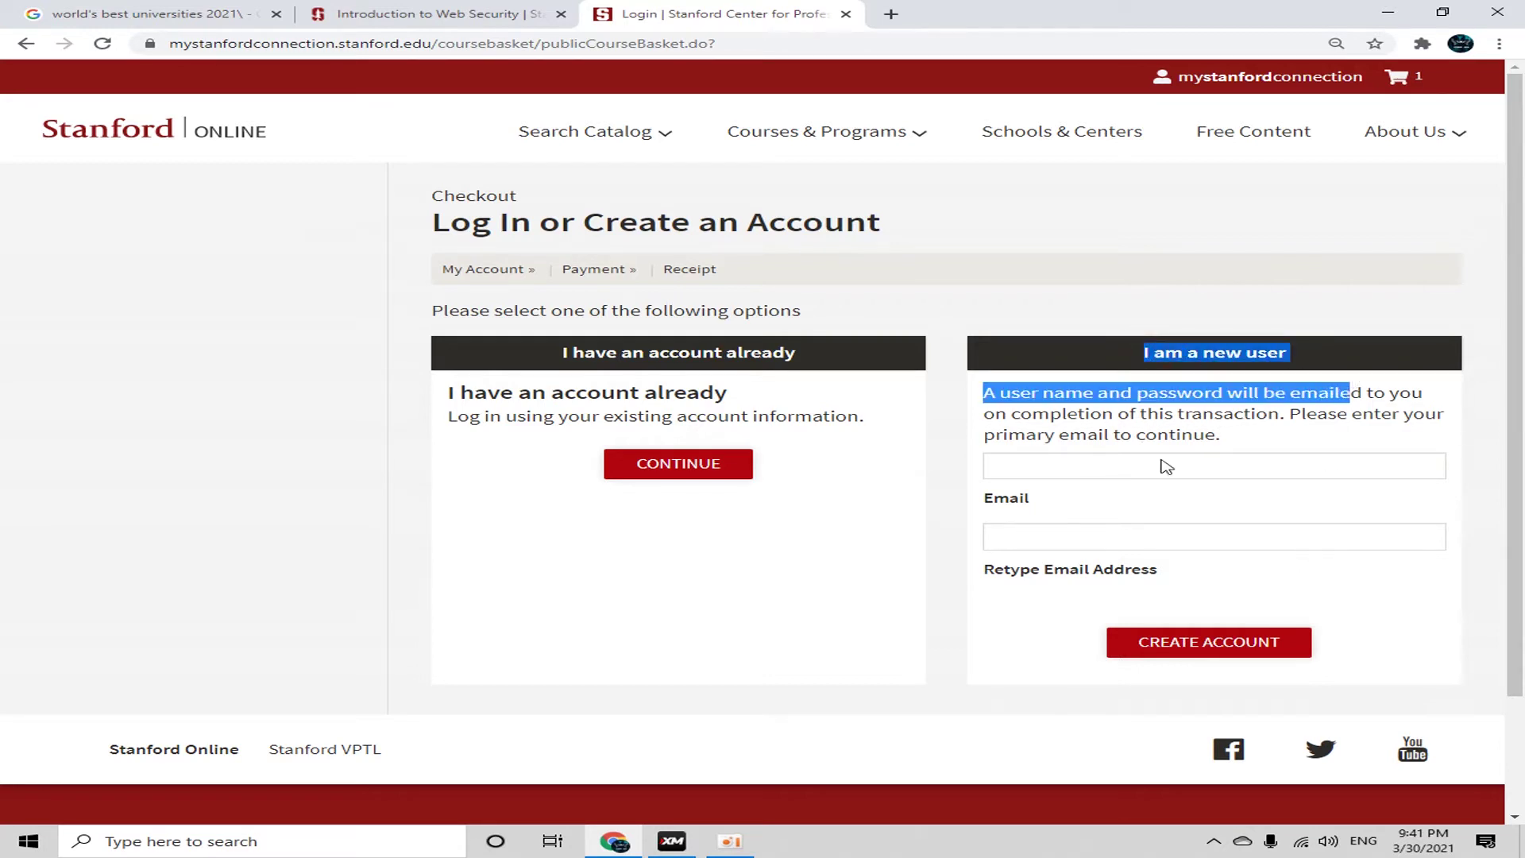
click(1077, 462)
click(1064, 531)
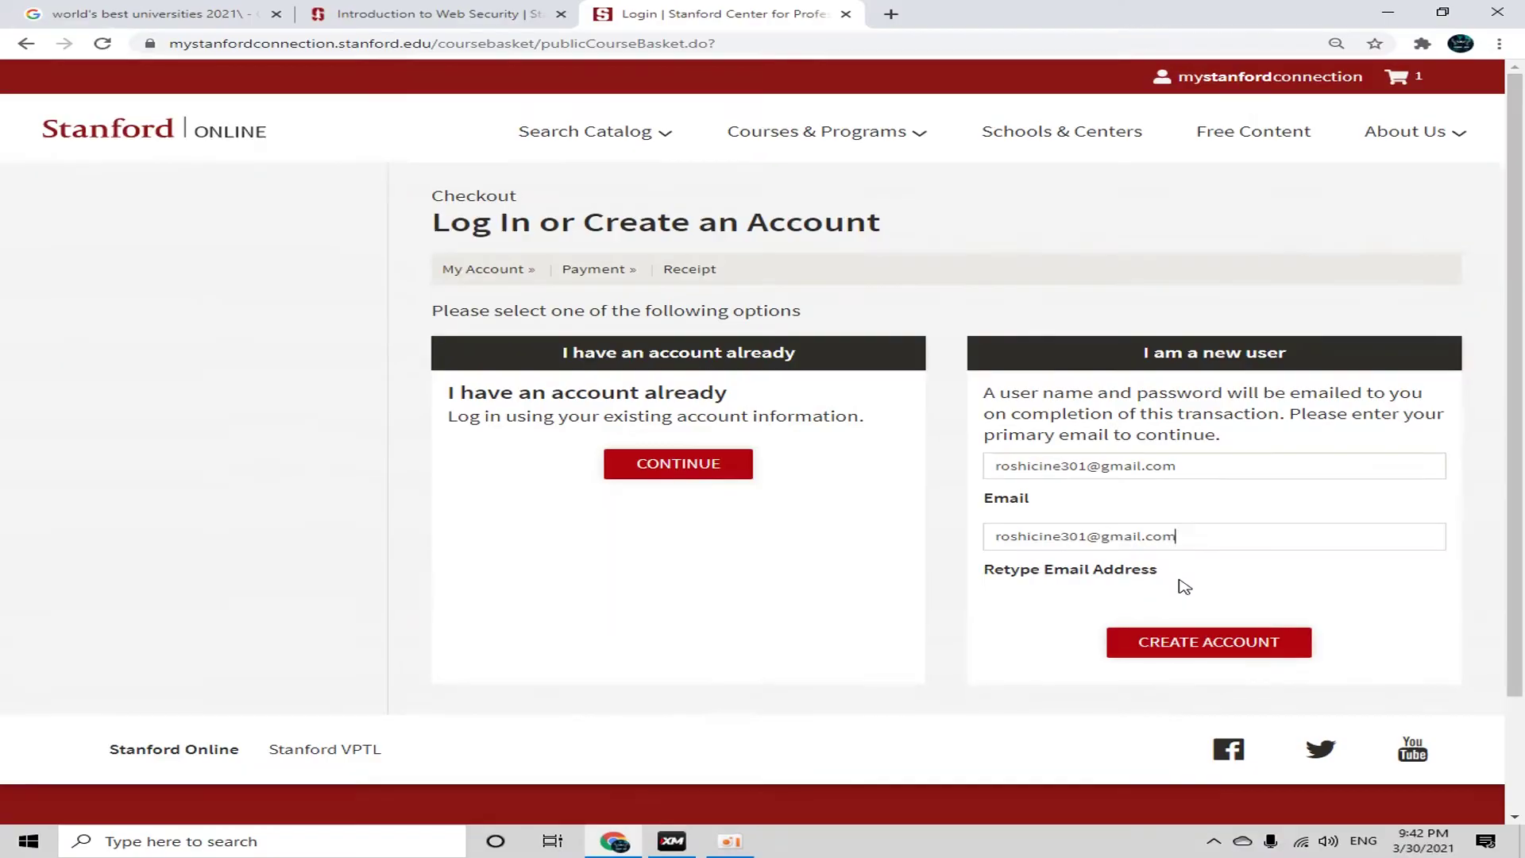
click(1215, 656)
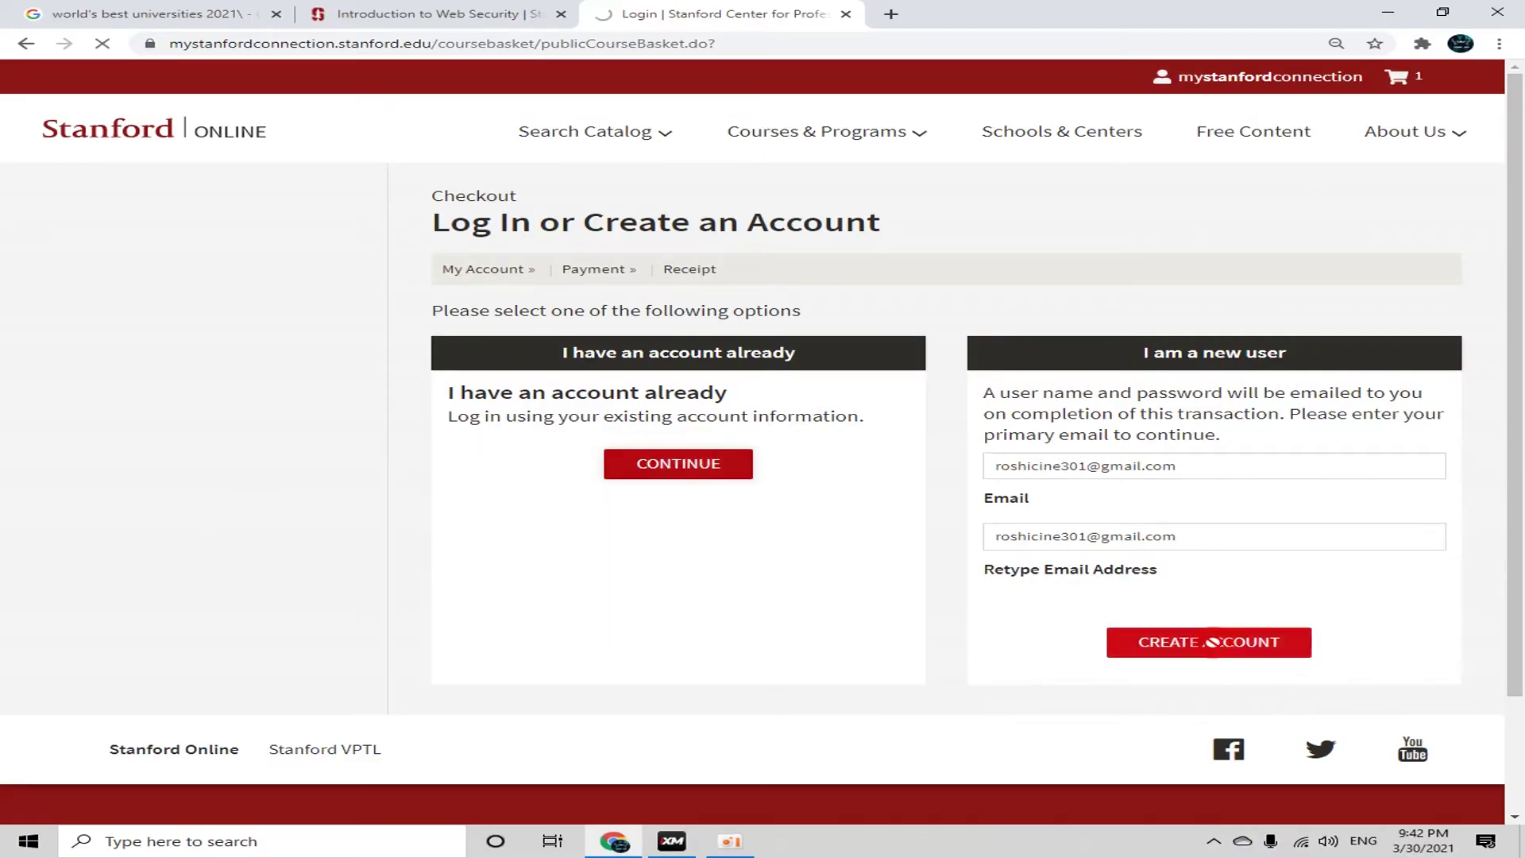
scroll(1048, 606, down, 3)
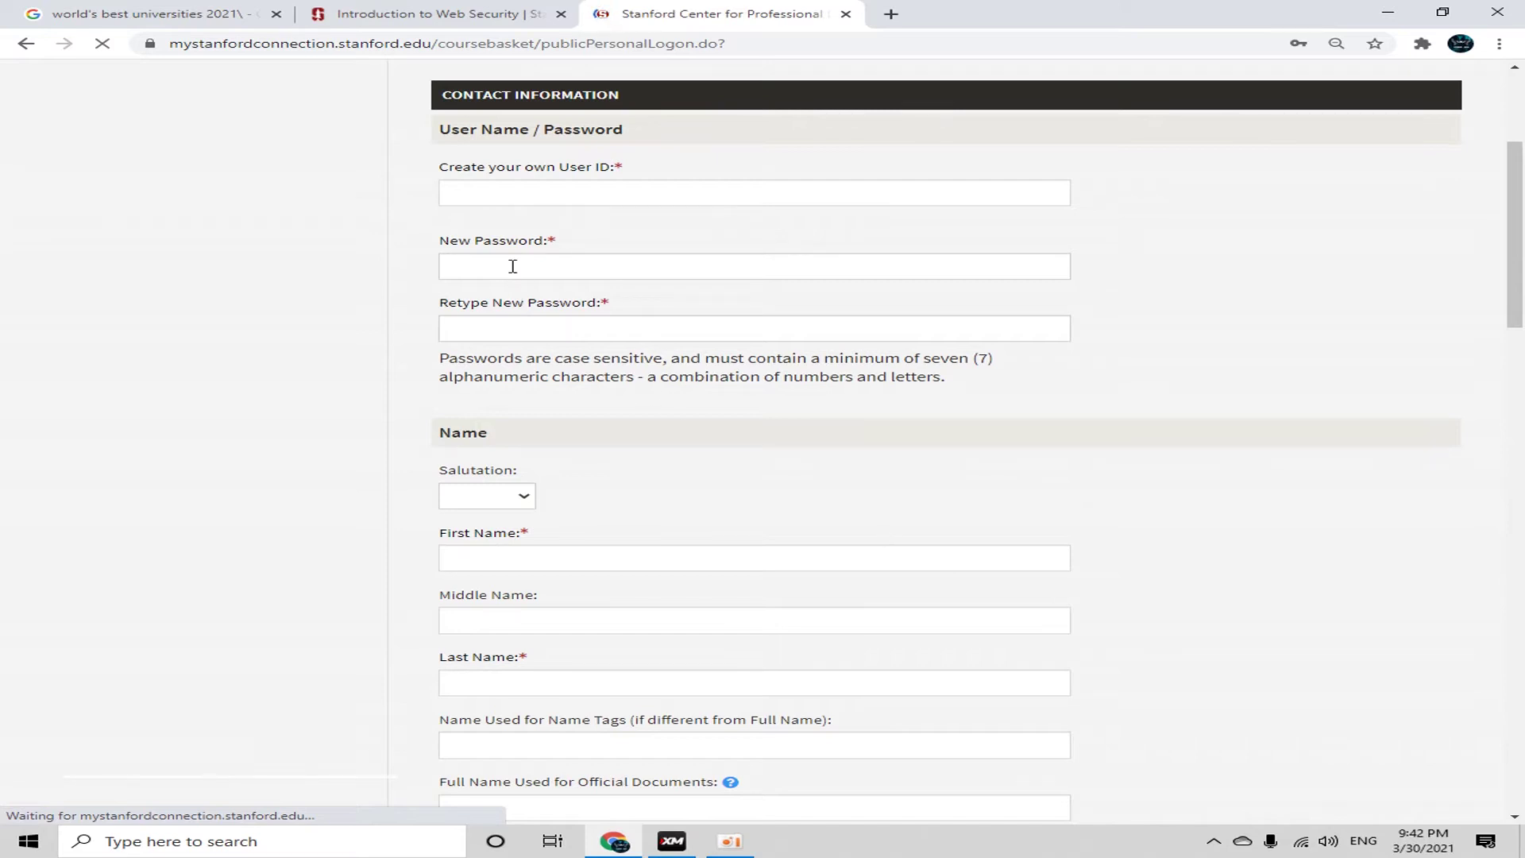
Enter a user ID, pick the first suggested available ID, then type and confirm the password.
click(559, 247)
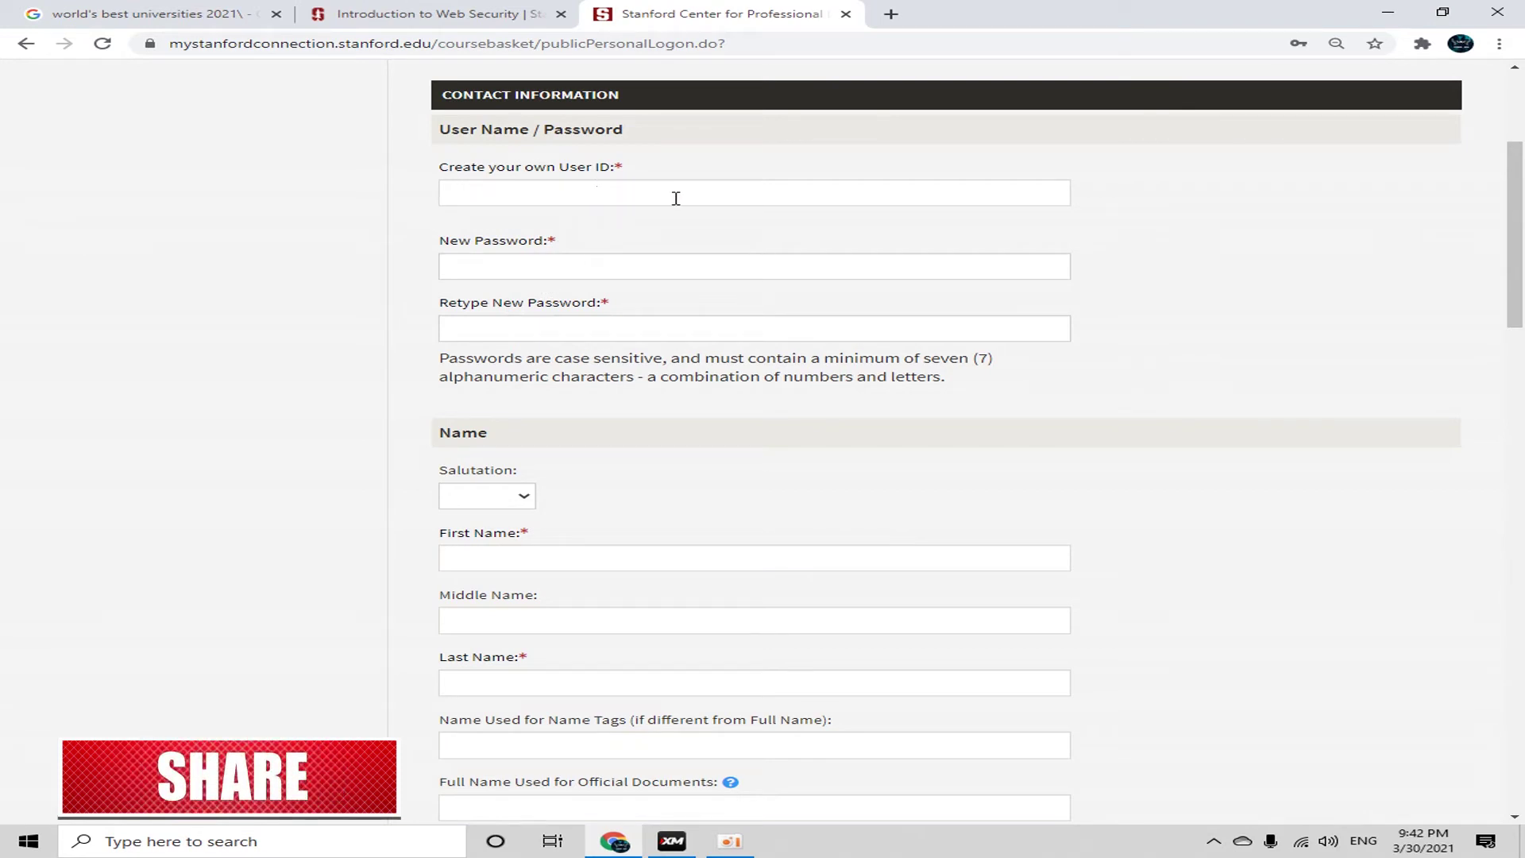
click(568, 259)
click(782, 332)
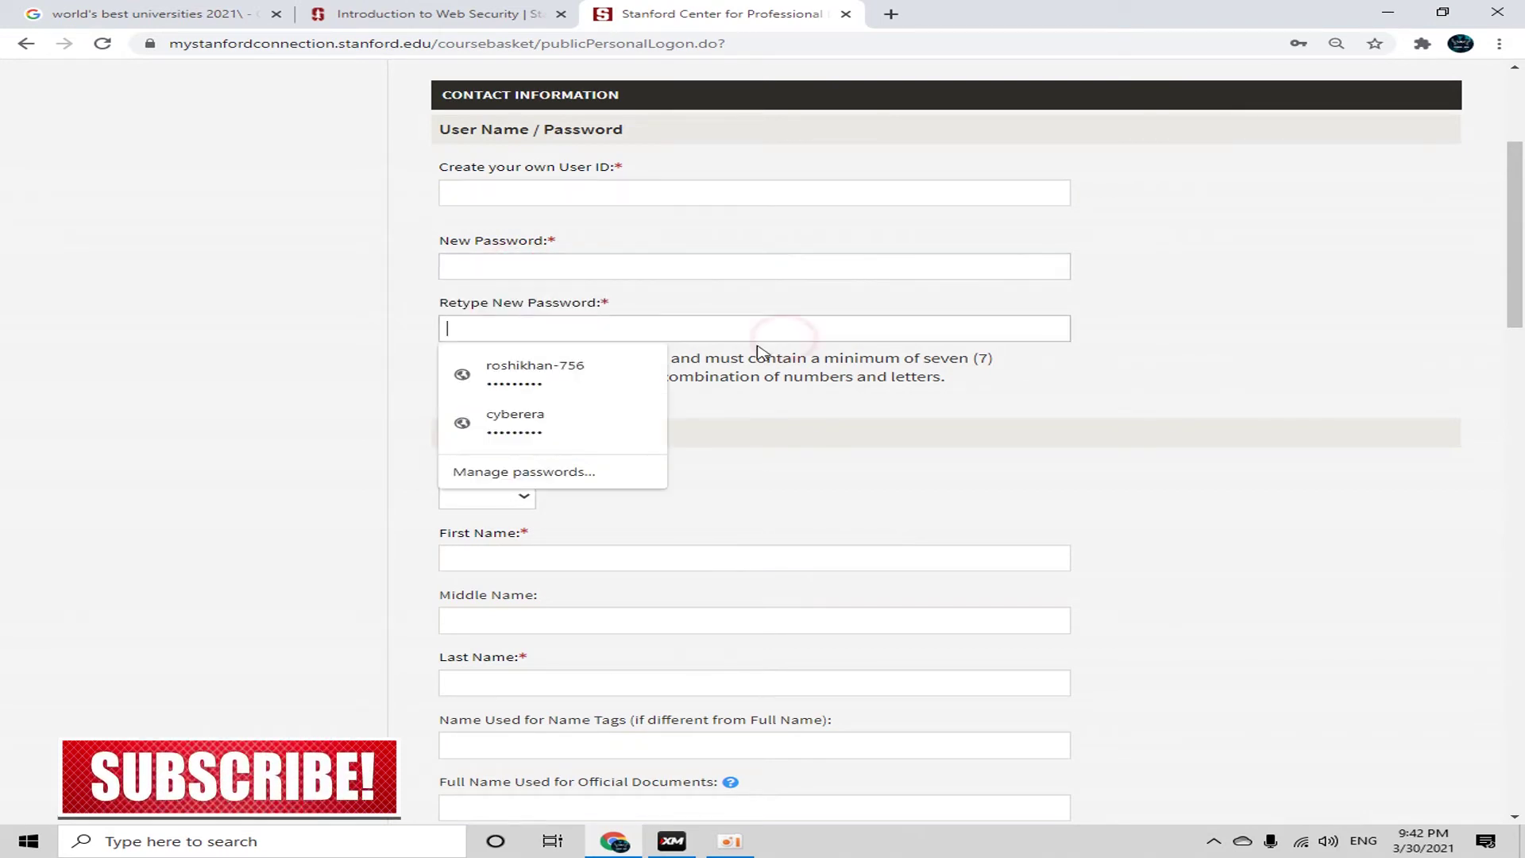
click(565, 189)
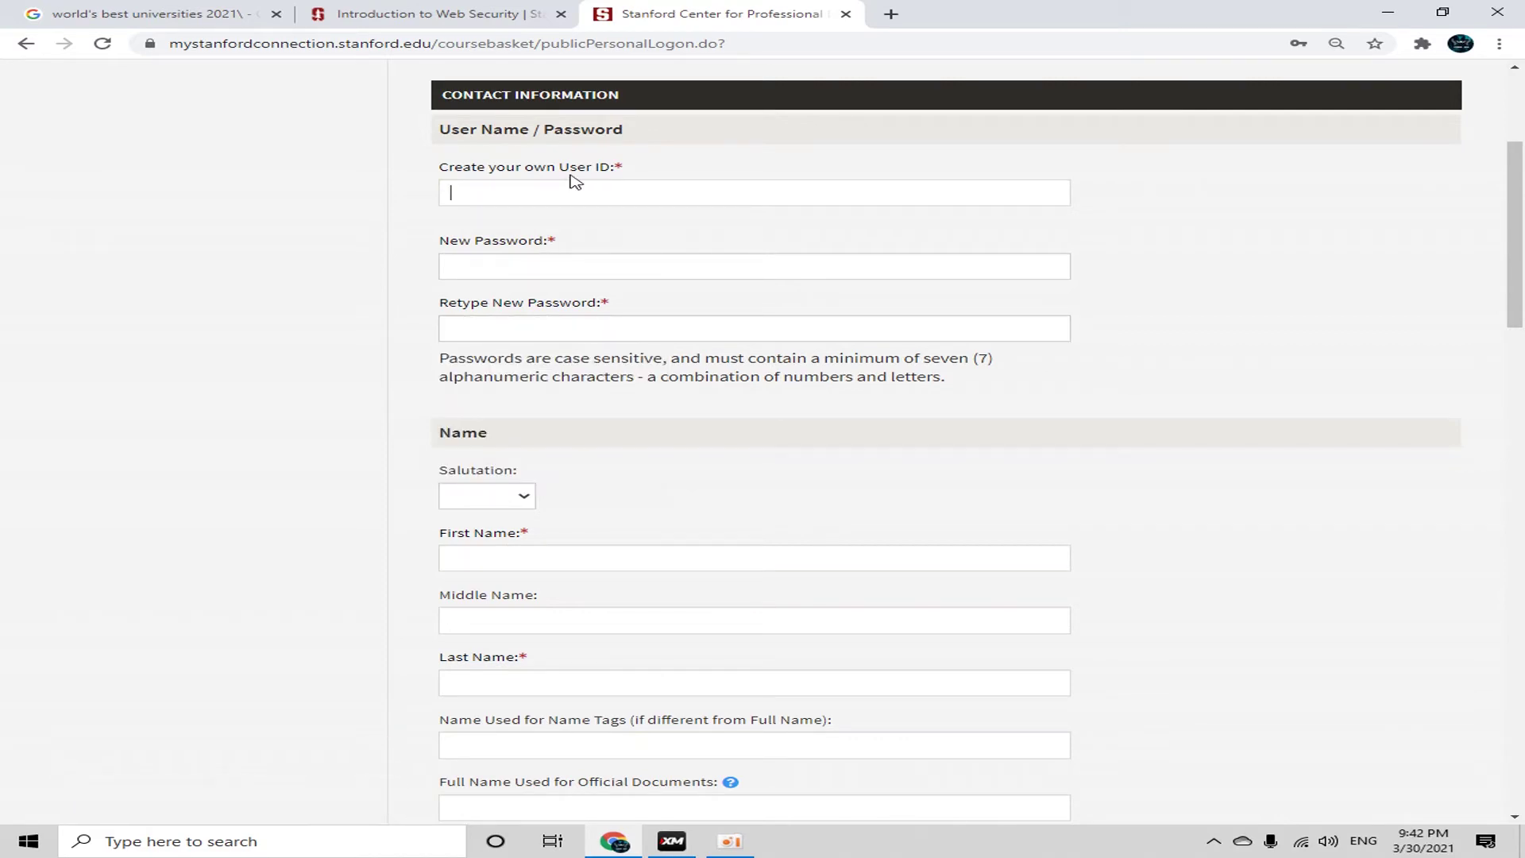
text(cyberera)
key(Tab)
click(445, 278)
click(635, 404)
text(********)
key(Tab)
text(***)
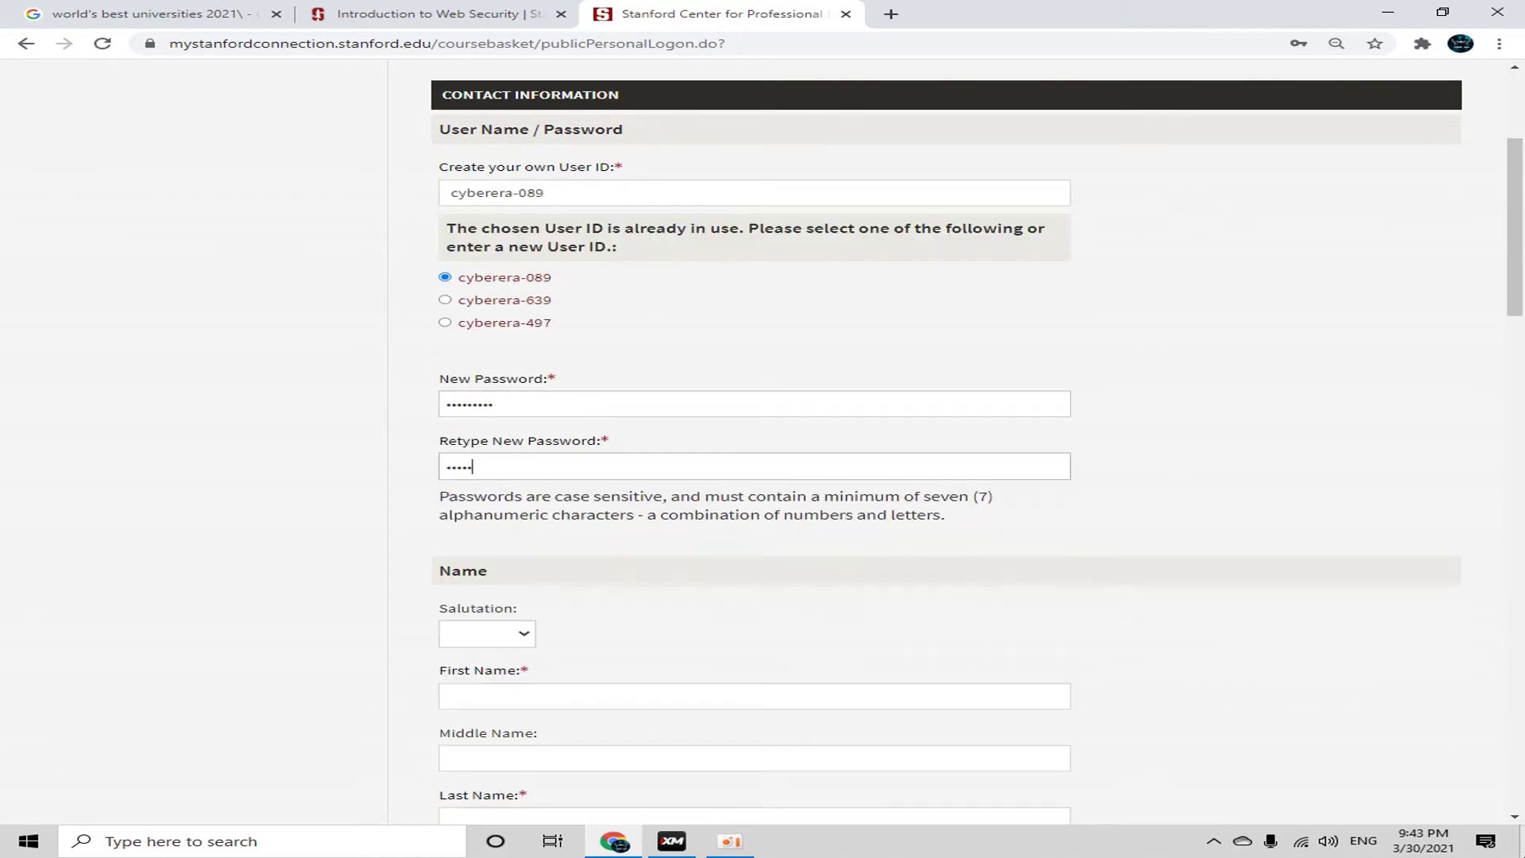
Set the salutation to Mr. and autofill name, address and phone from saved details.
scroll(232, 480, down, 5)
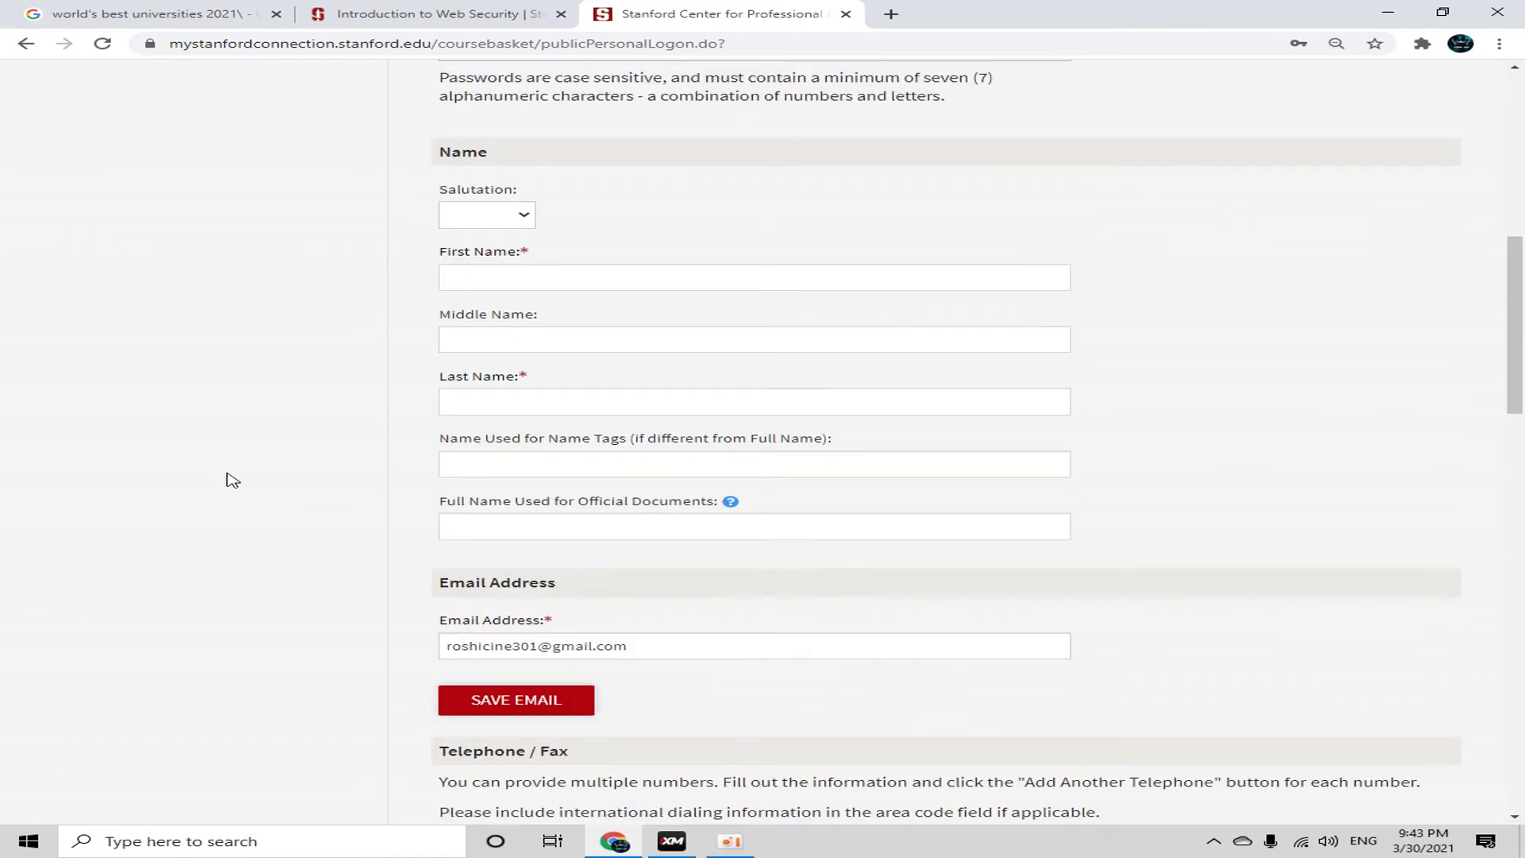
click(518, 219)
click(487, 300)
click(529, 269)
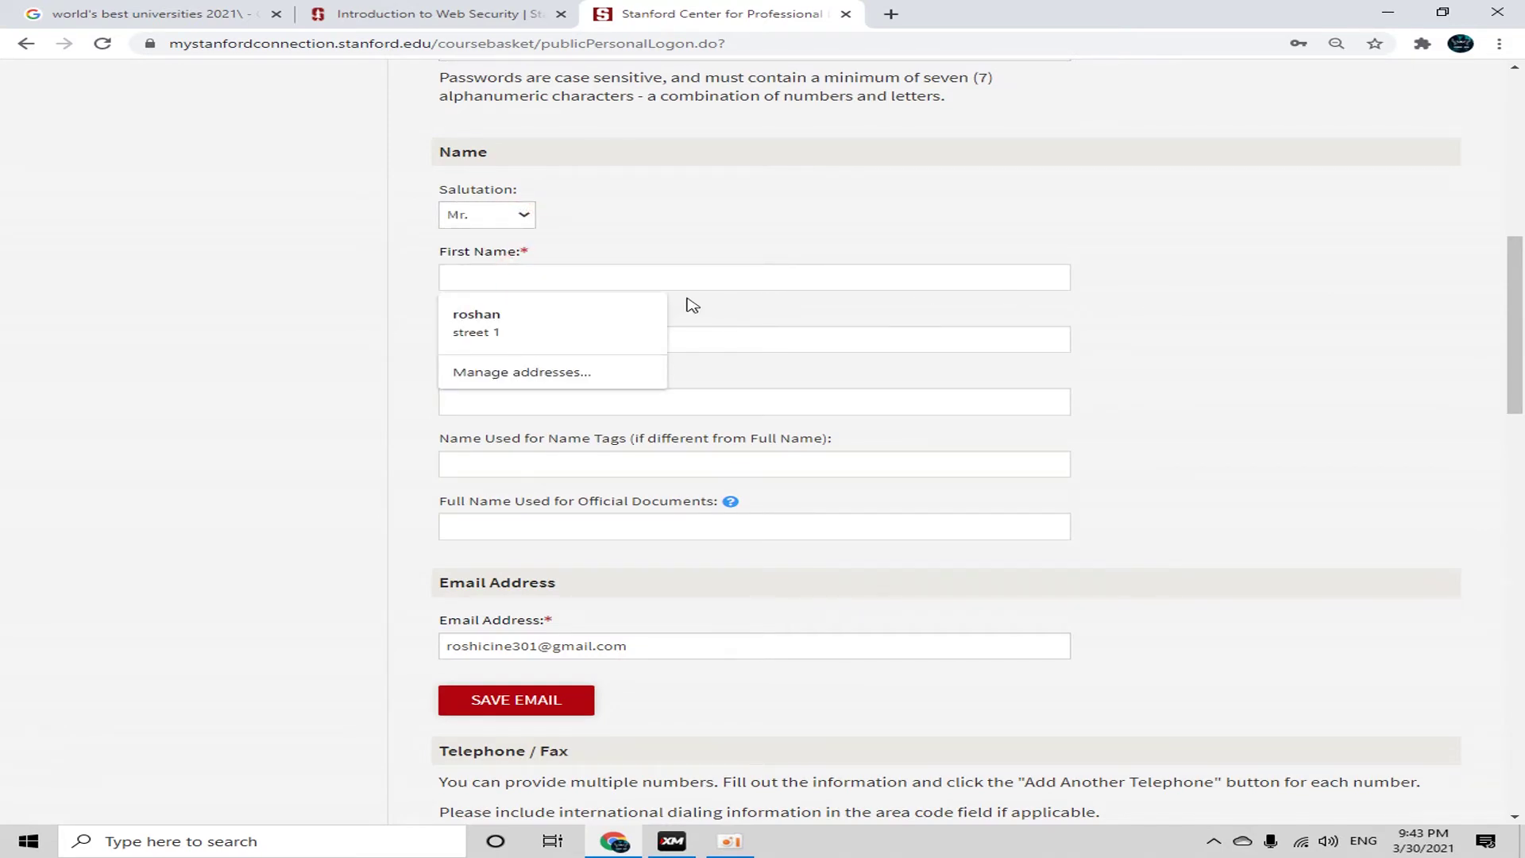
click(582, 333)
scroll(532, 226, down, 7)
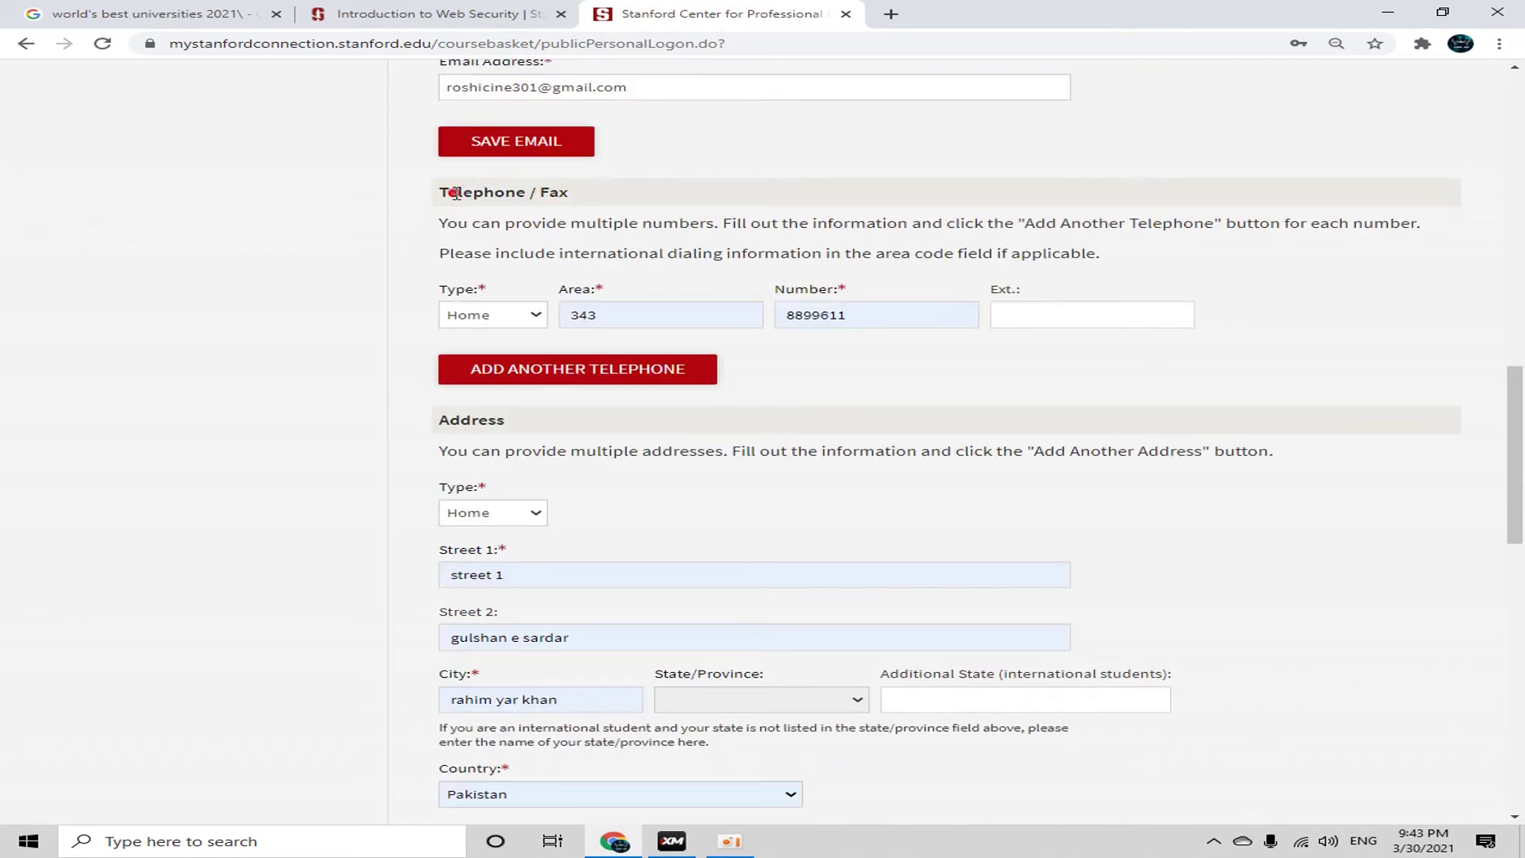
Set the phone type to Mobile and replace the area code with 92.
drag(455, 194, 613, 211)
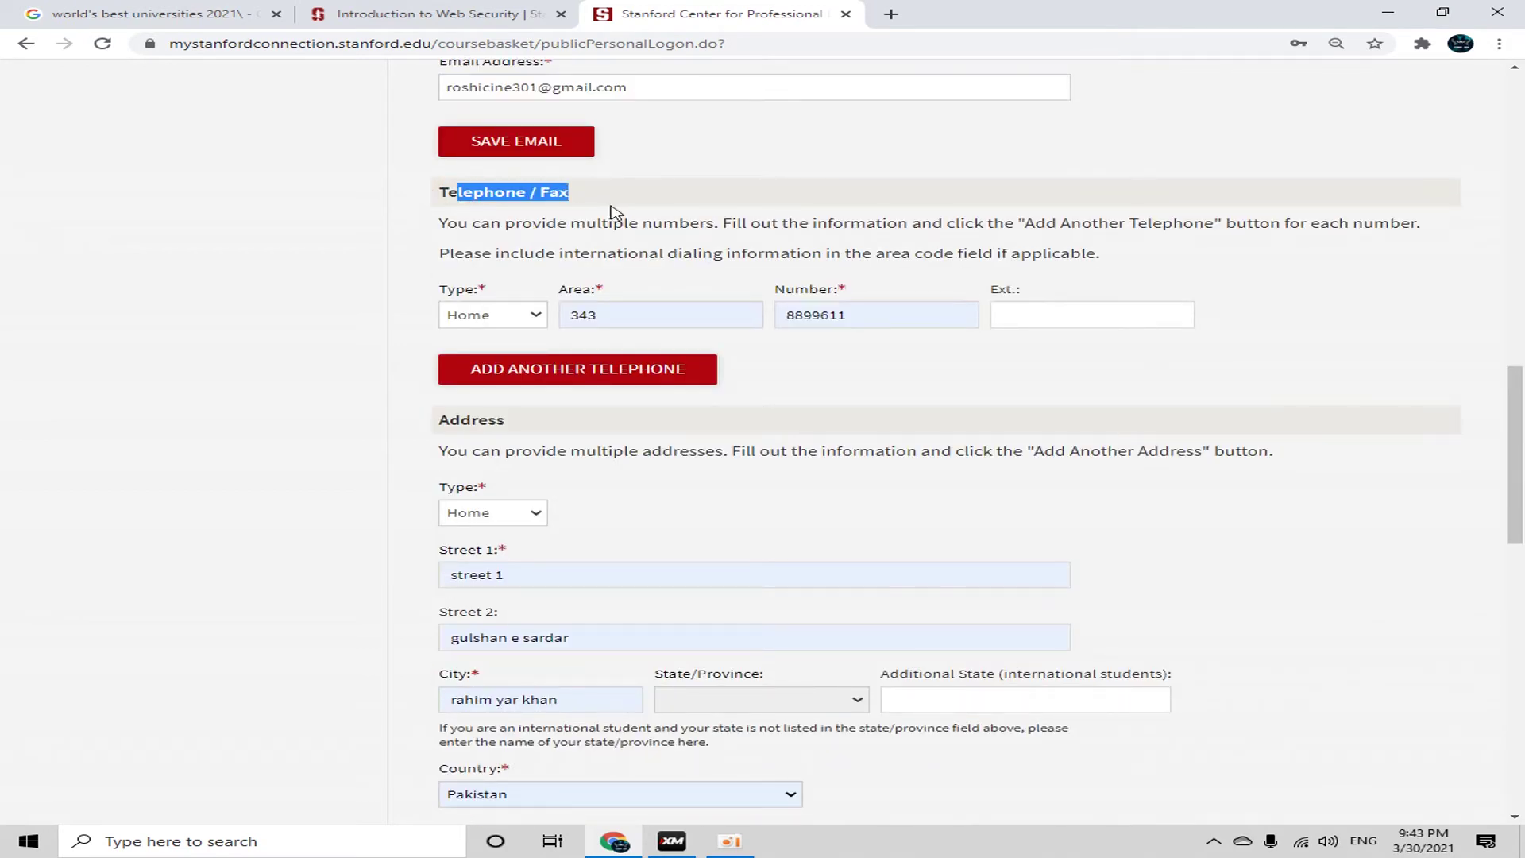
click(607, 316)
click(531, 317)
click(487, 322)
click(487, 309)
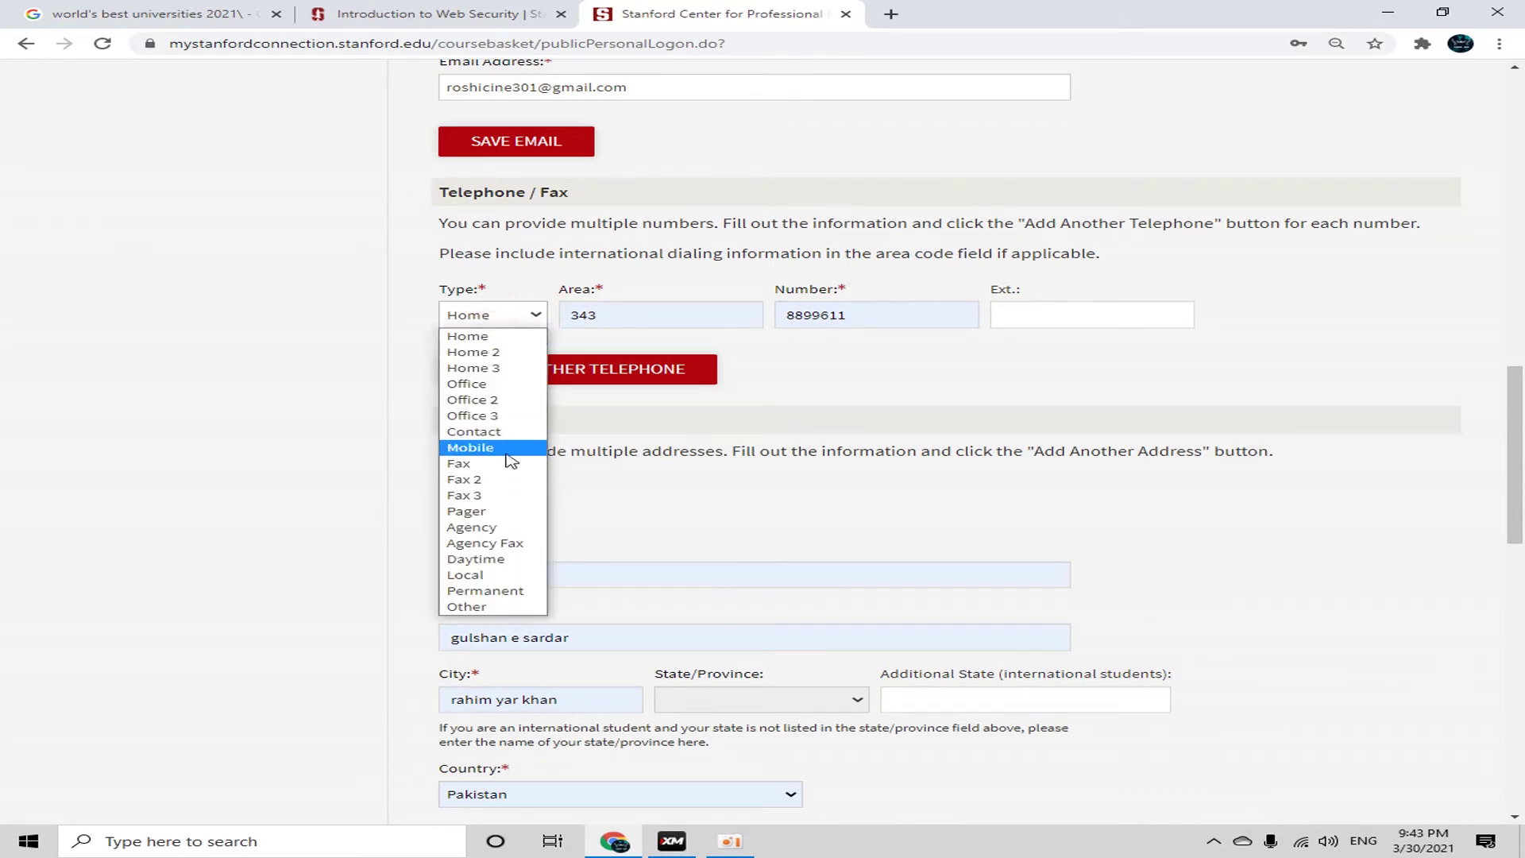
click(505, 449)
double_click(630, 317)
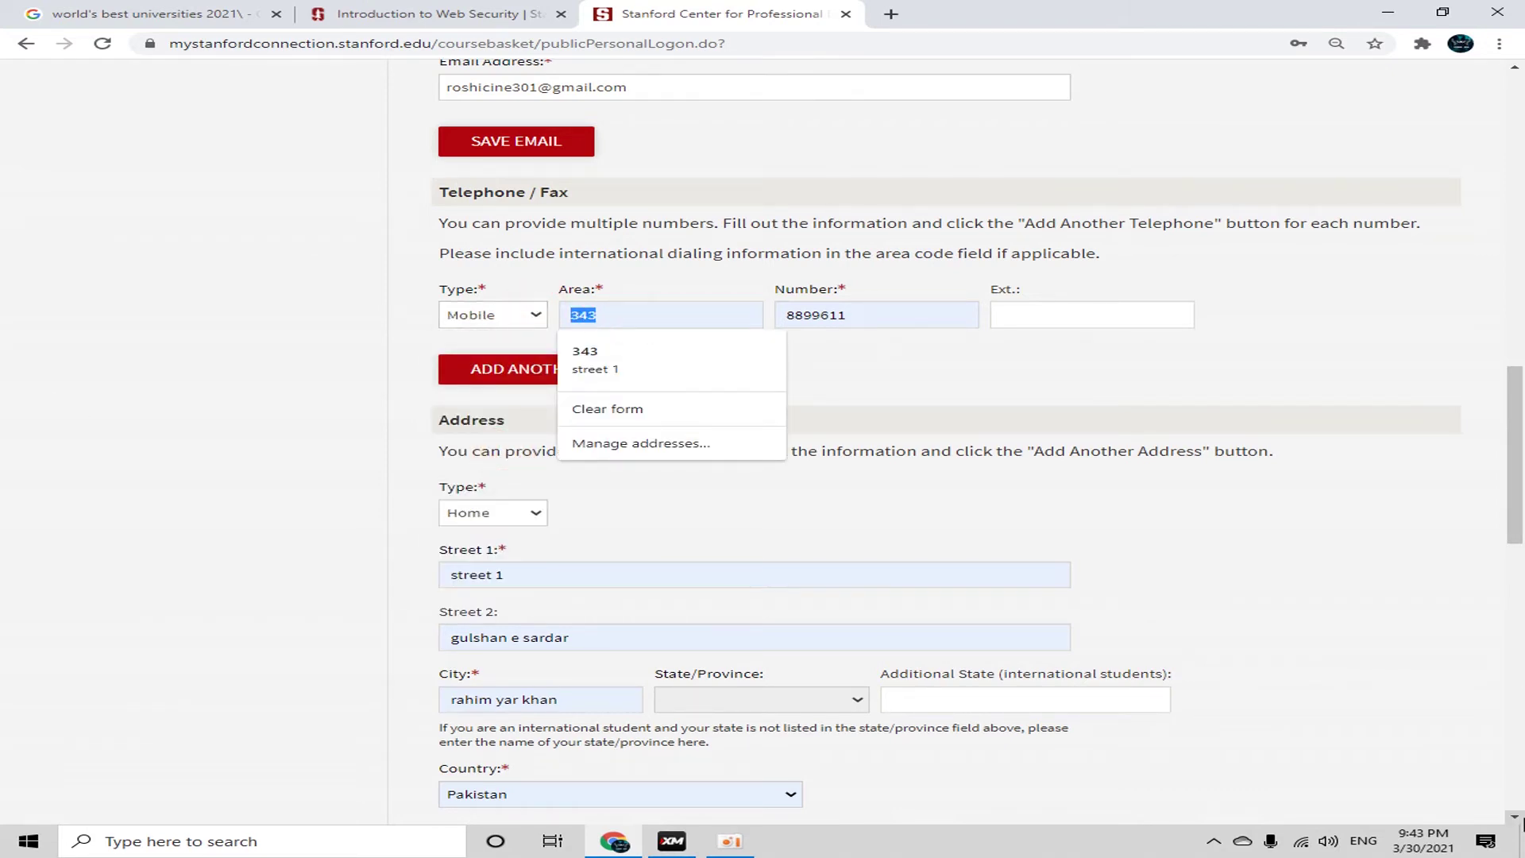
text(92)
key(Tab)
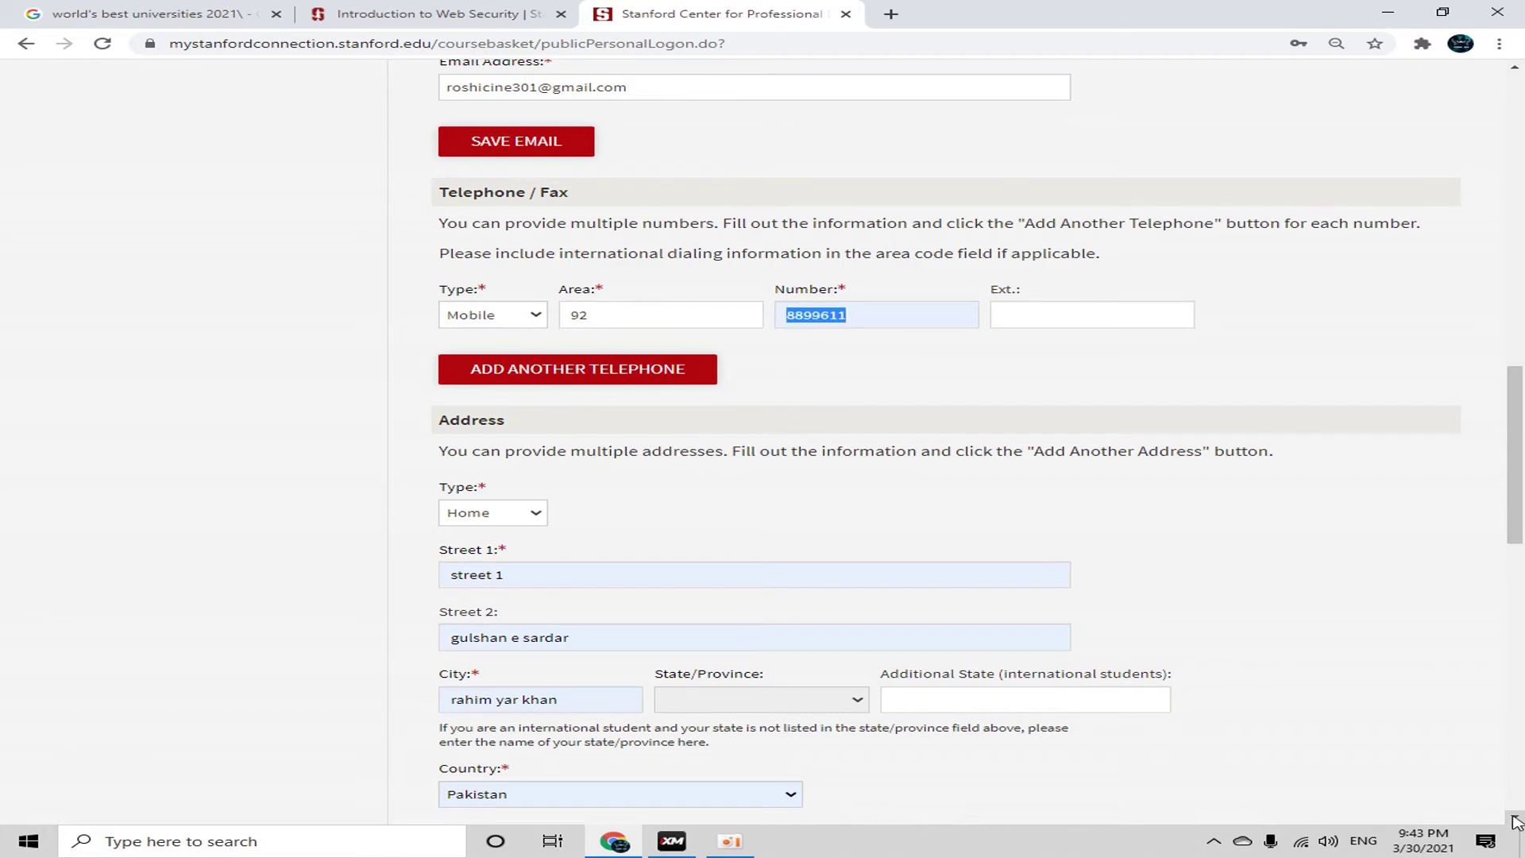
click(875, 315)
Enter 'yes' in all three privacy-policy initials boxes and continue the checkout.
scroll(1021, 390, down, 15)
click(1408, 411)
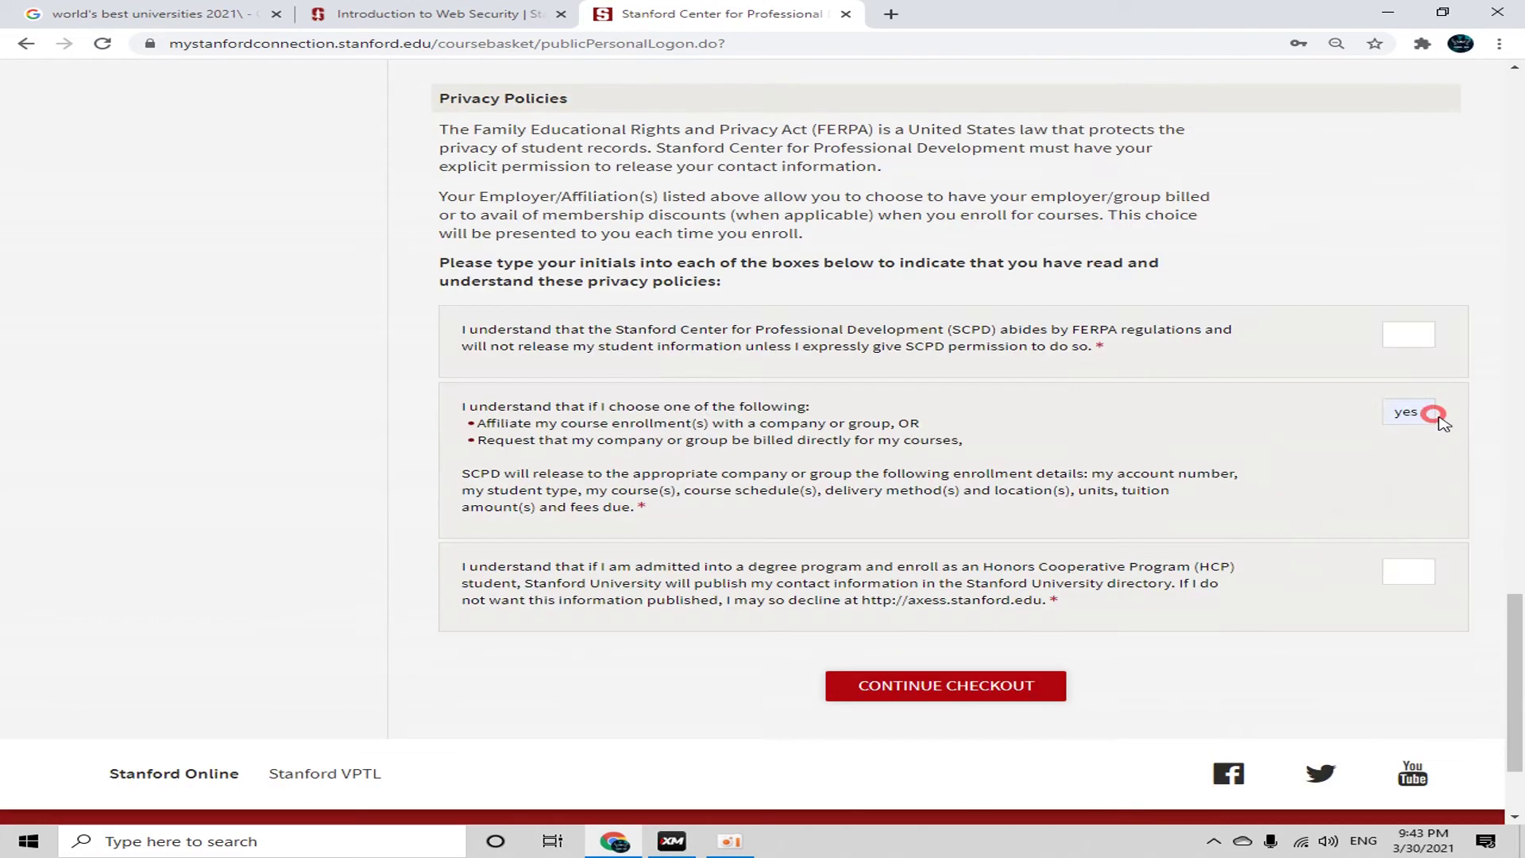
click(1420, 340)
click(1394, 371)
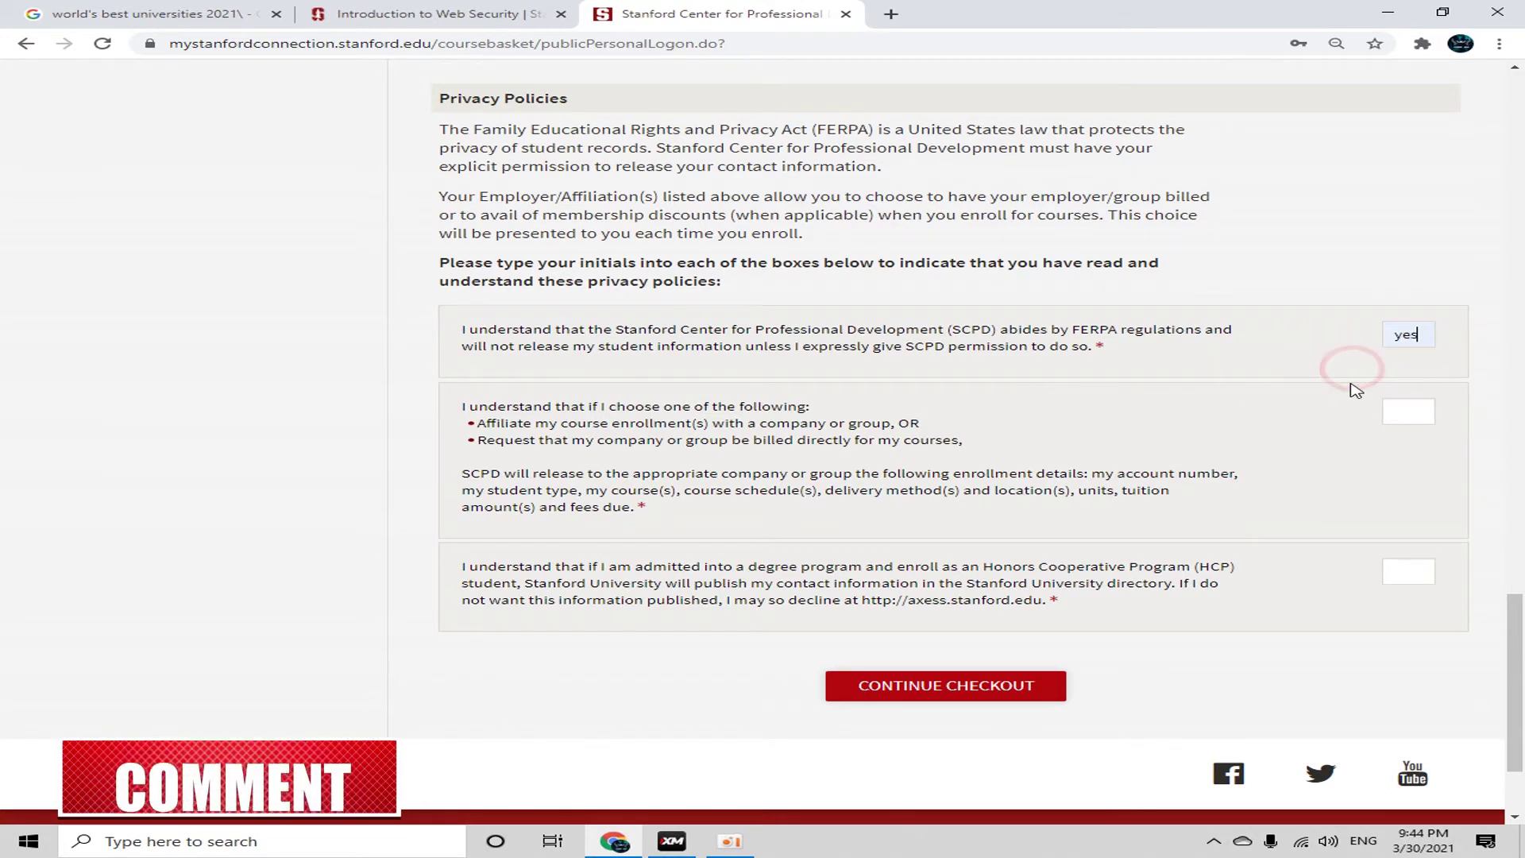
click(1410, 410)
click(1319, 457)
click(1403, 572)
click(1319, 612)
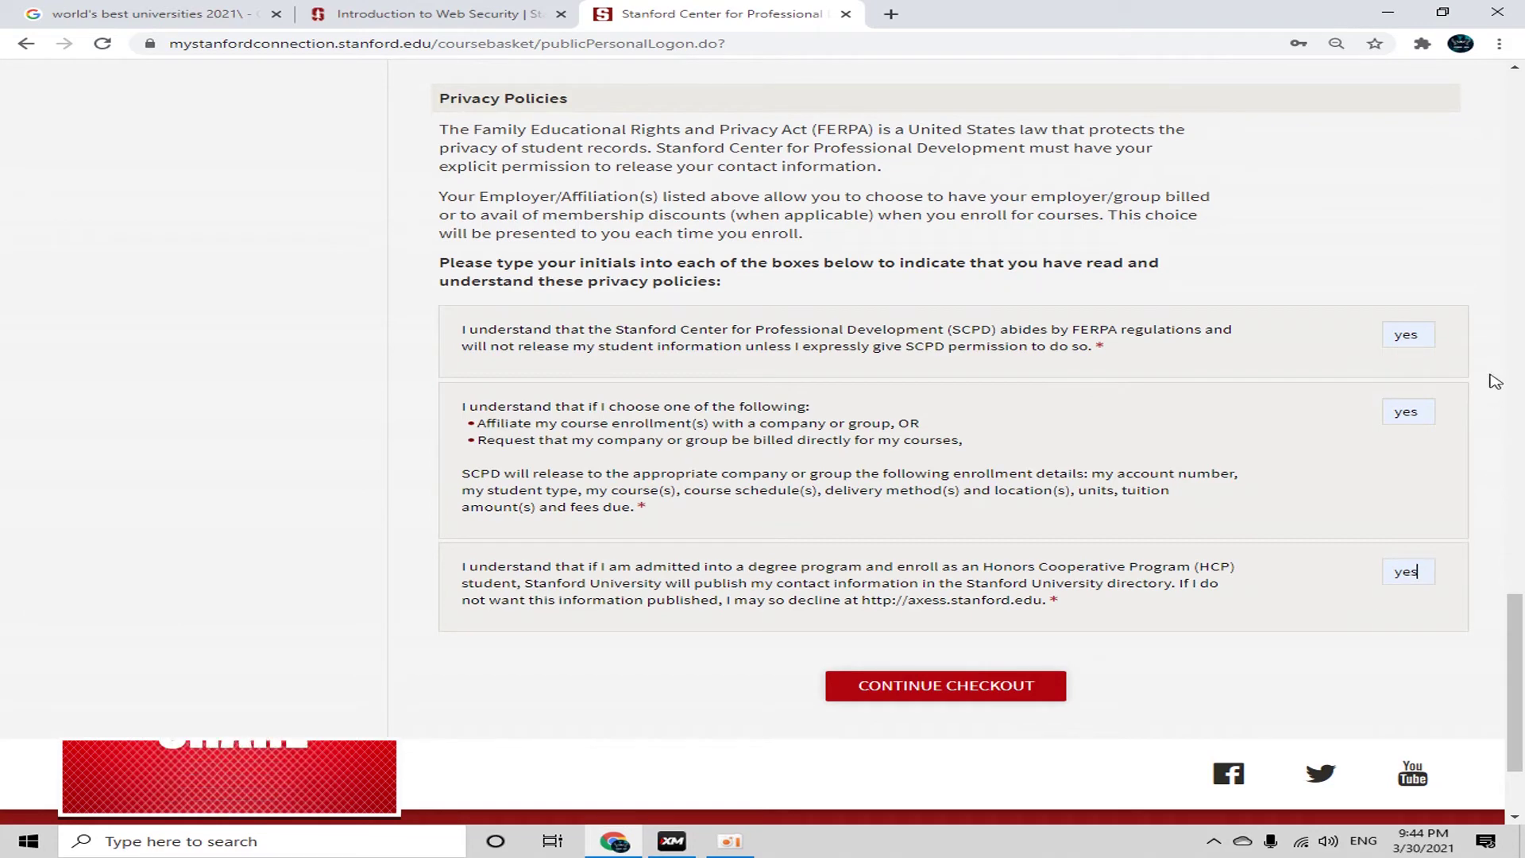
click(960, 693)
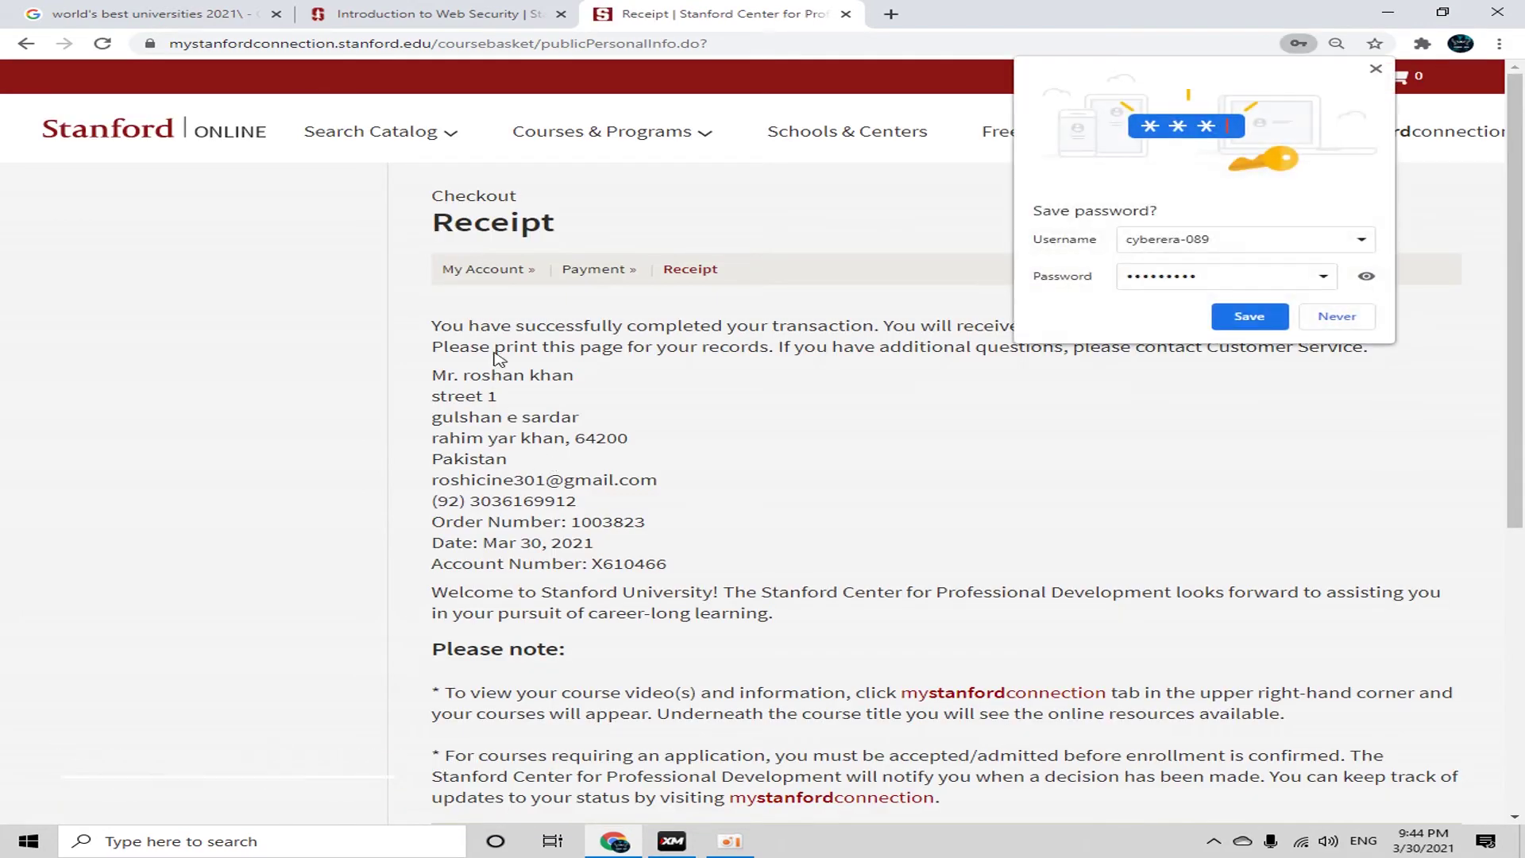
Dismiss the save-password offer and review the receipt's purchased Introduction to Web Security row at $0.00.
click(1261, 319)
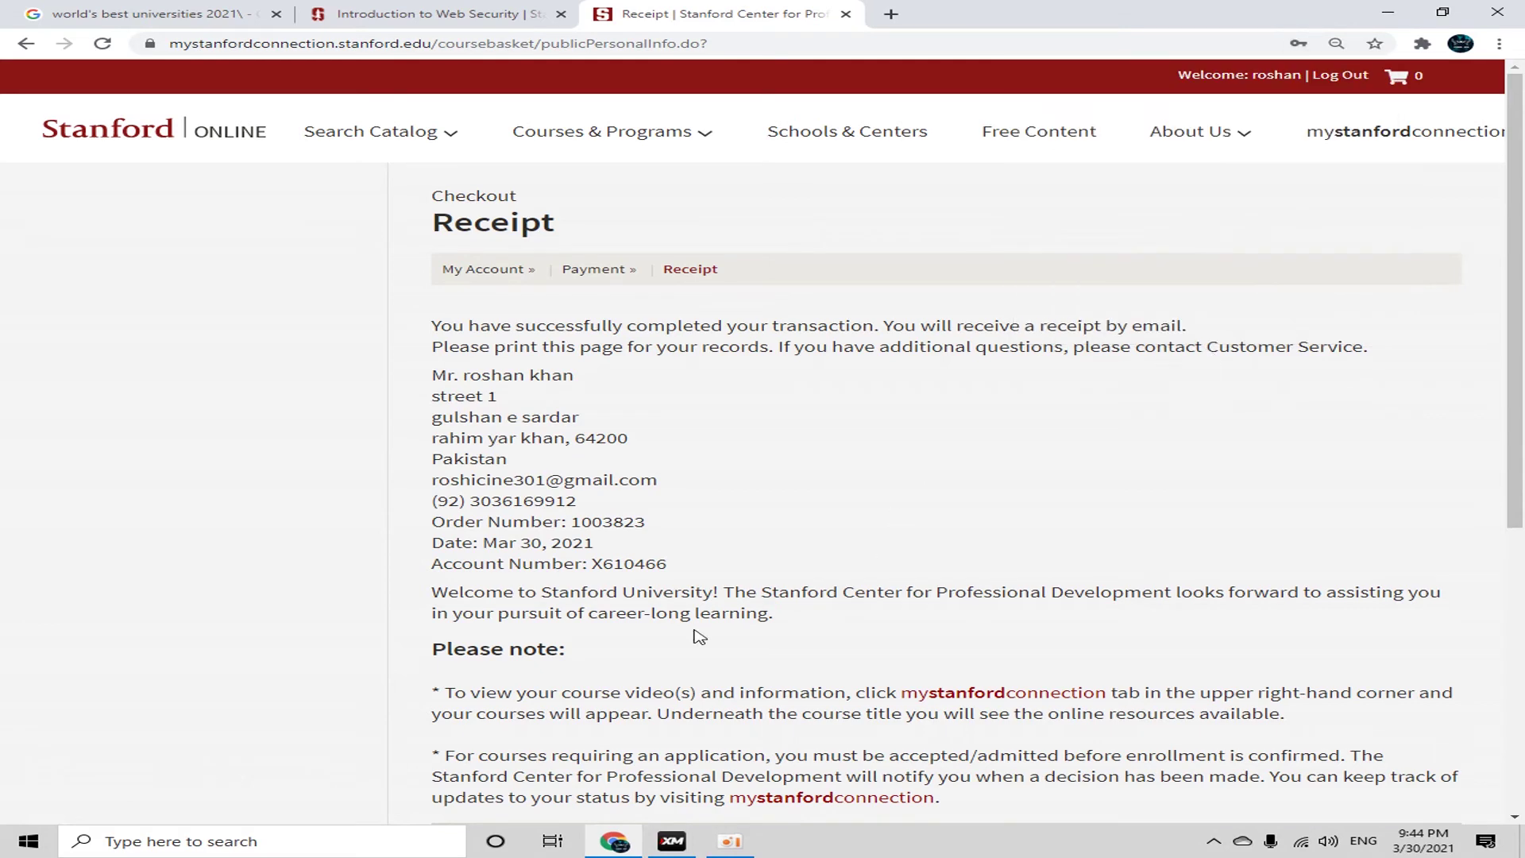
scroll(699, 635, down, 6)
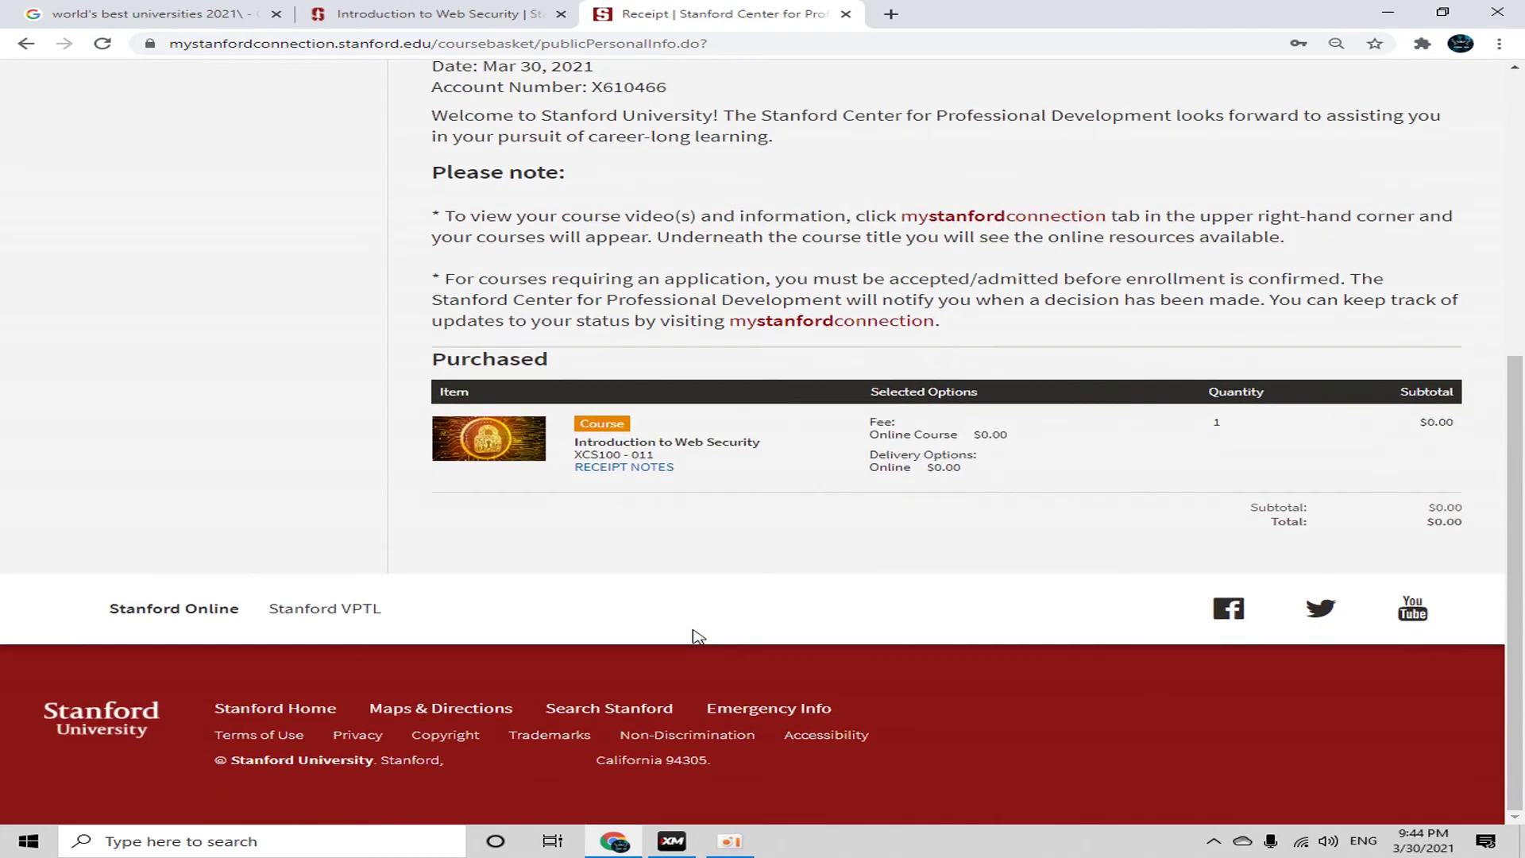
shift+click(1426, 427)
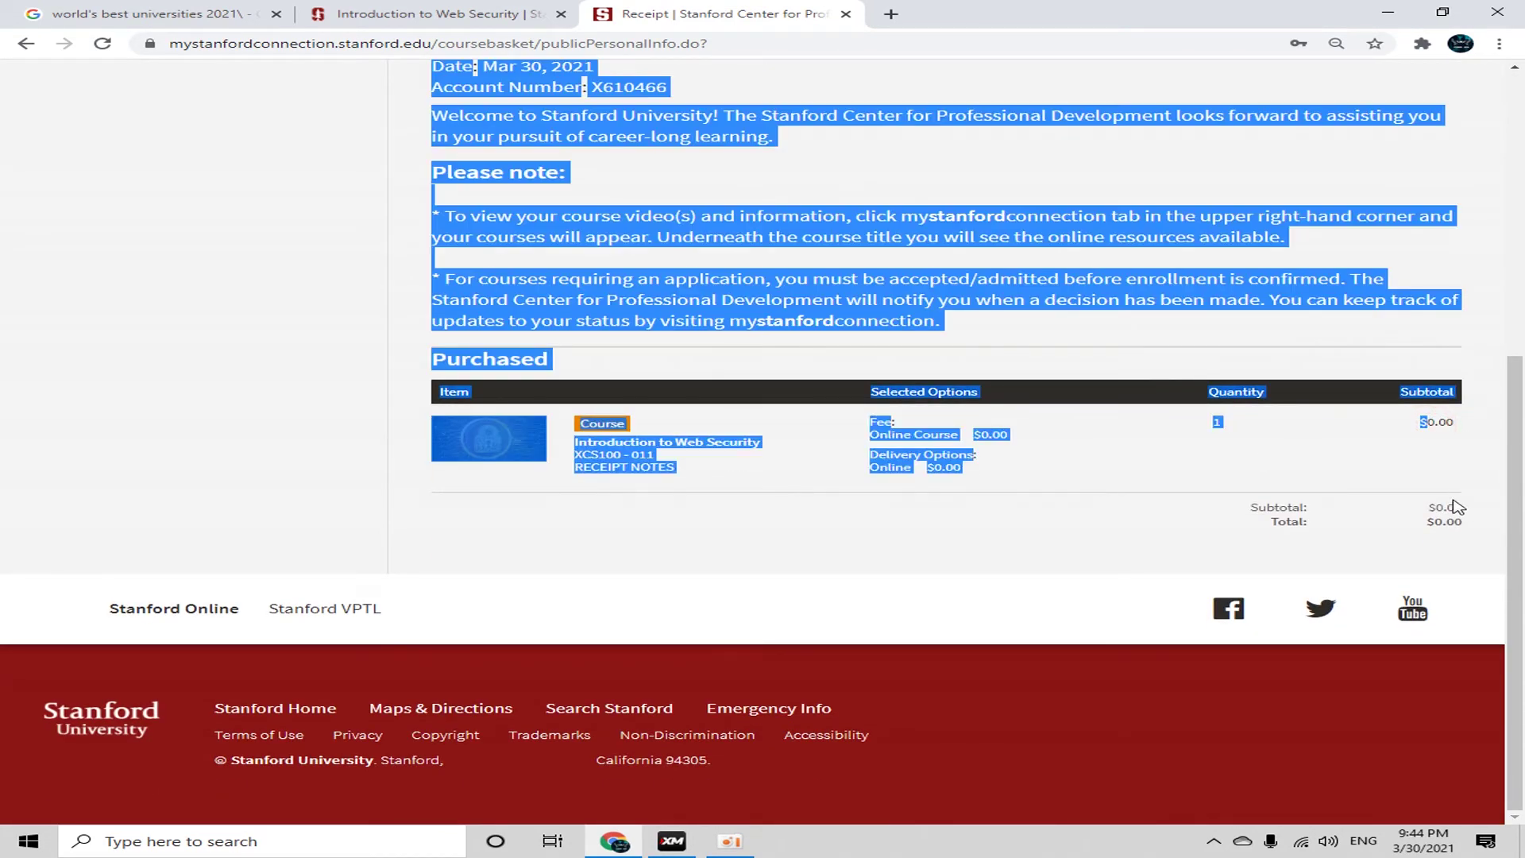
click(1087, 532)
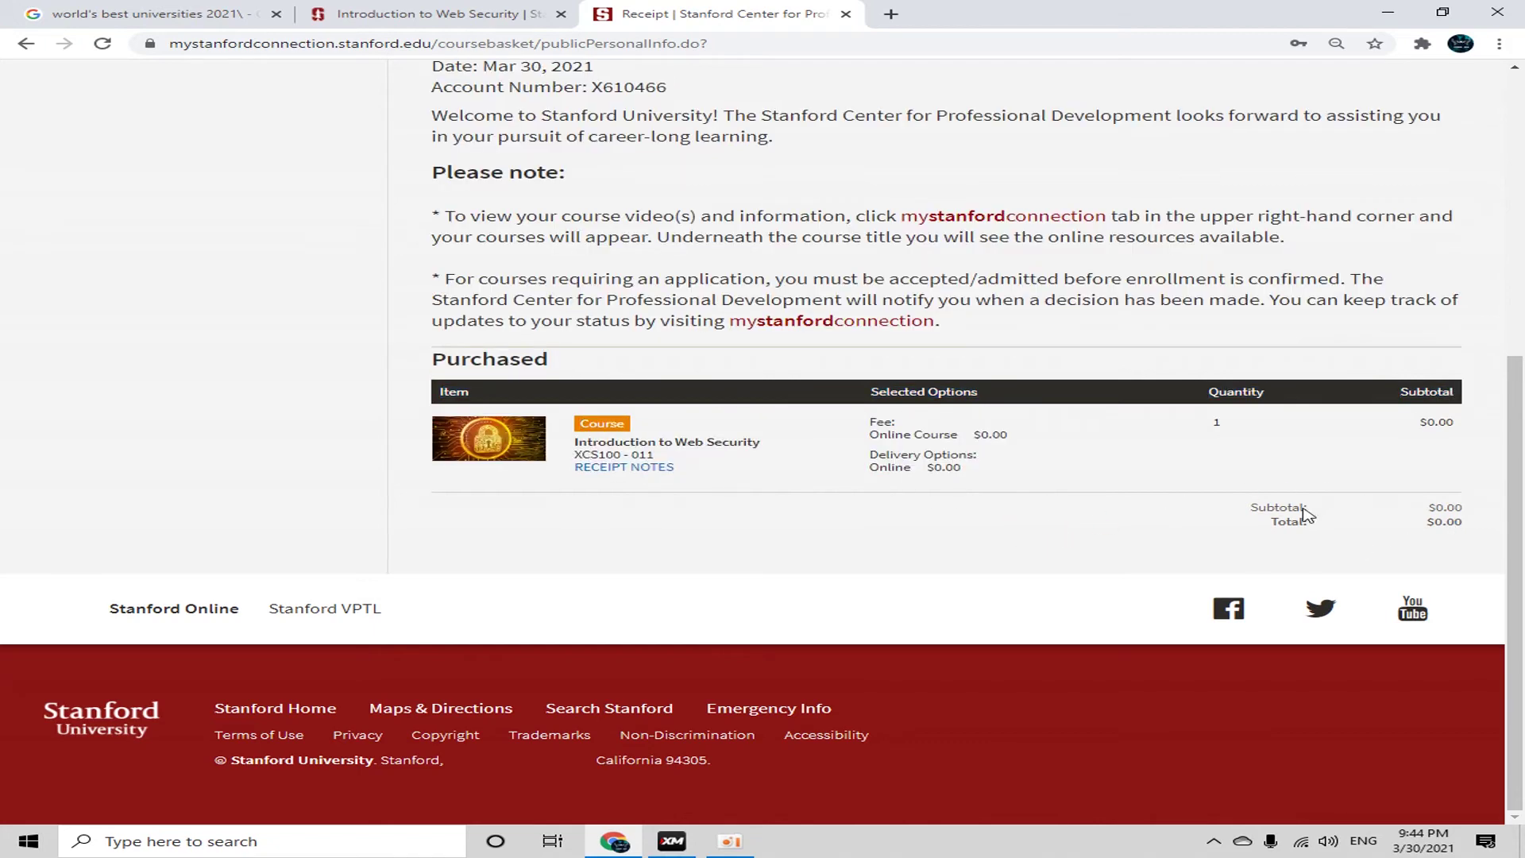
triple_click(1215, 429)
Open the mystanfordconnection student portal link from the top of the receipt.
scroll(975, 619, up, 6)
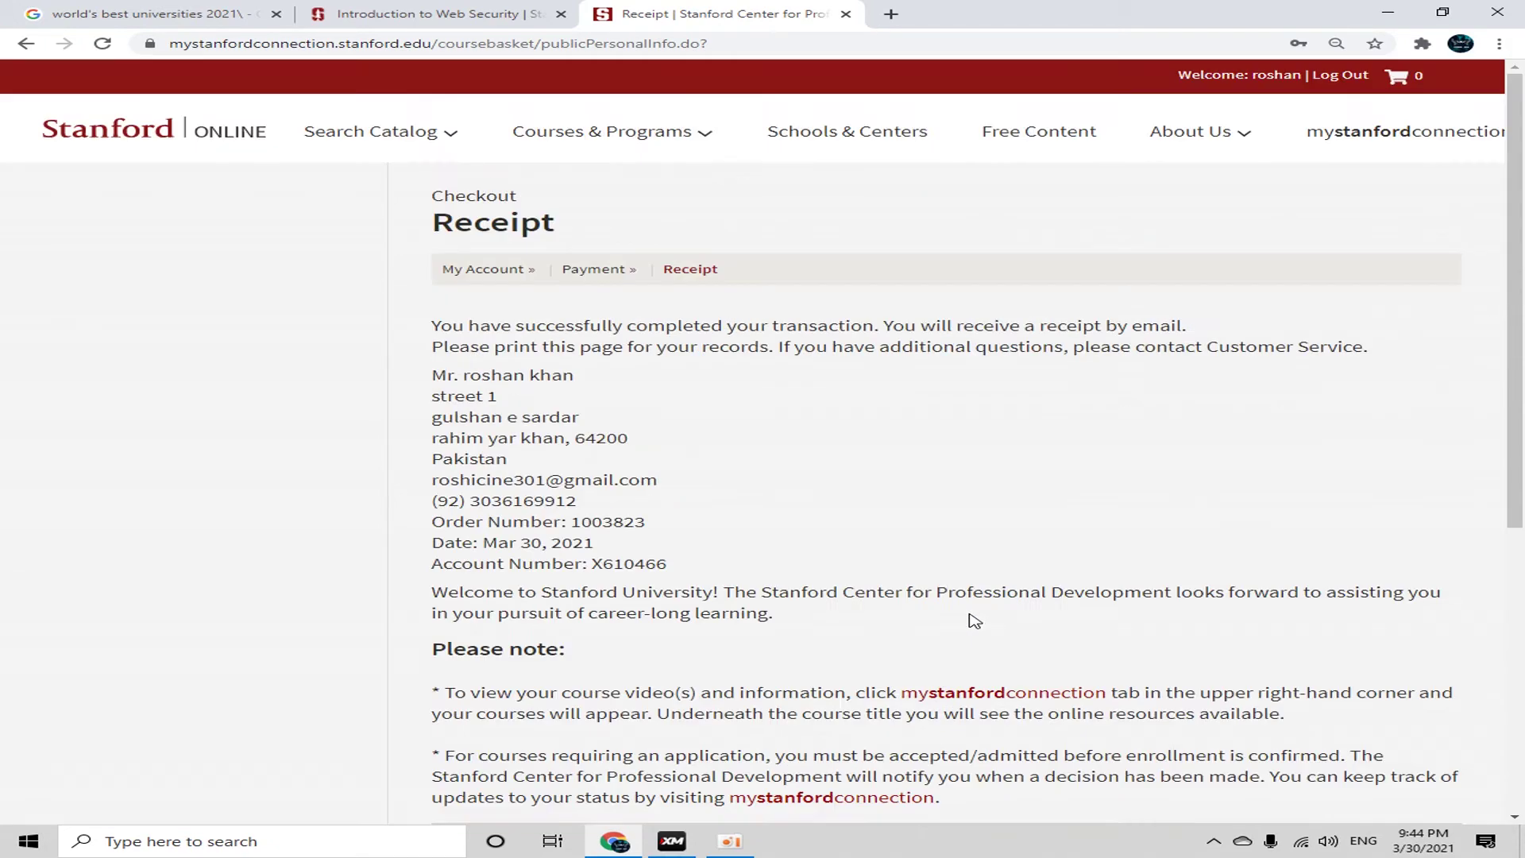
right_click(1419, 129)
click(1404, 133)
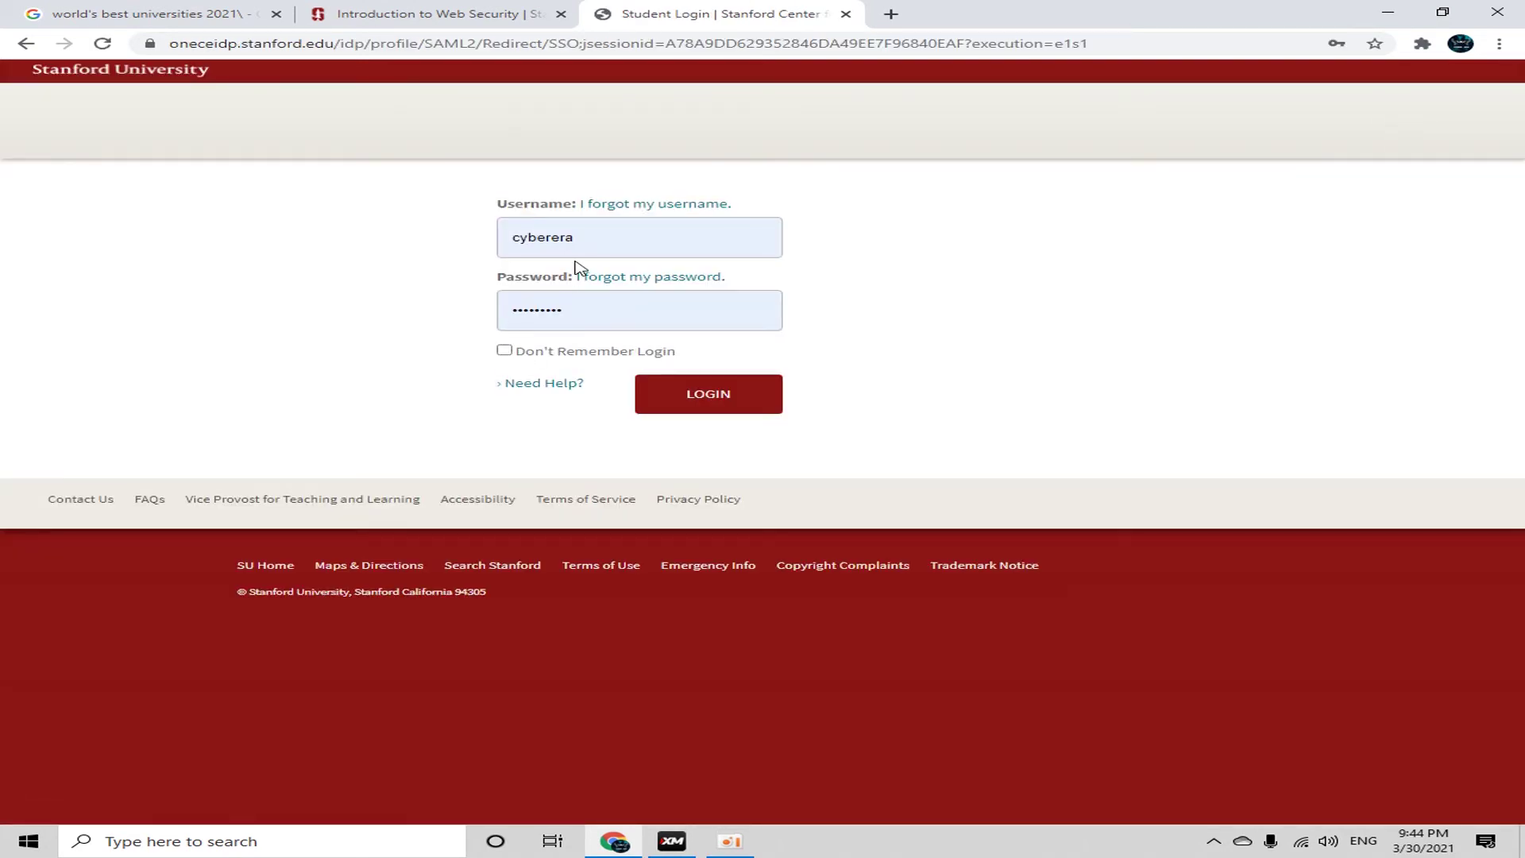
Log in on the Student Login page using the autofilled credentials.
click(694, 395)
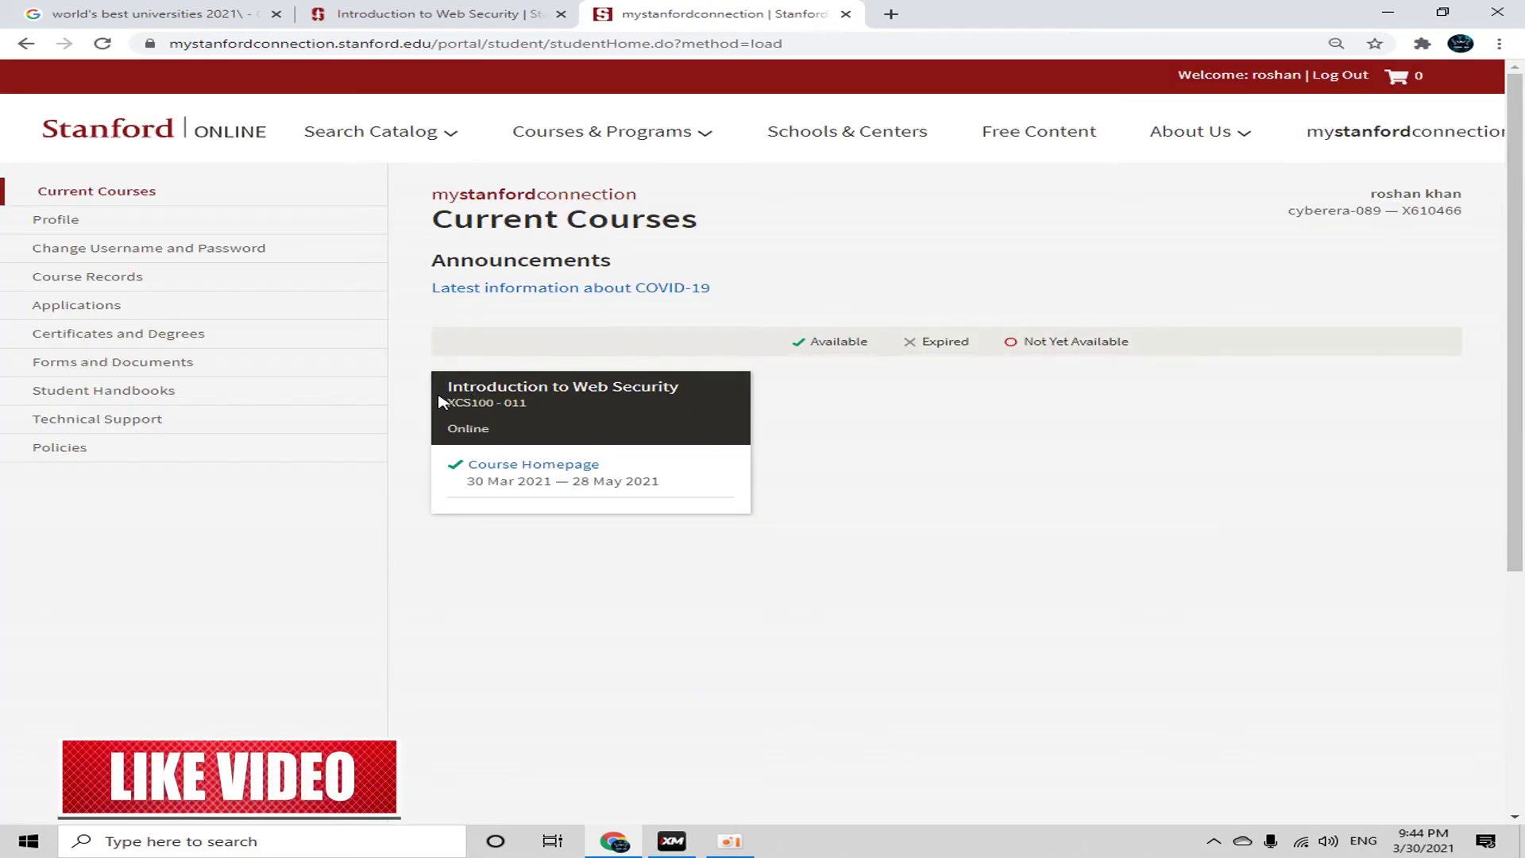
drag(449, 390, 707, 394)
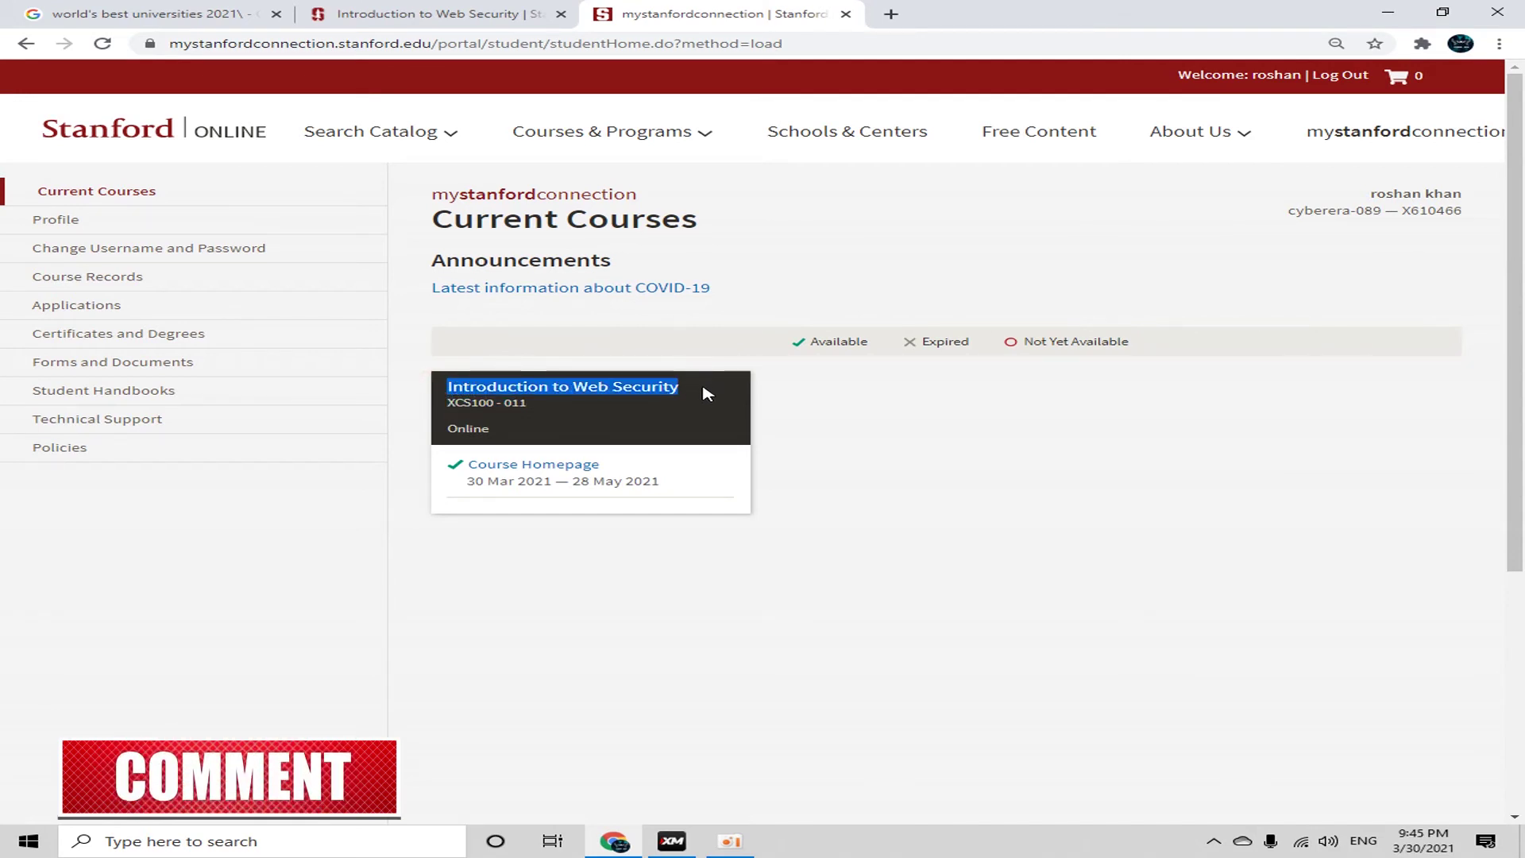
click(685, 405)
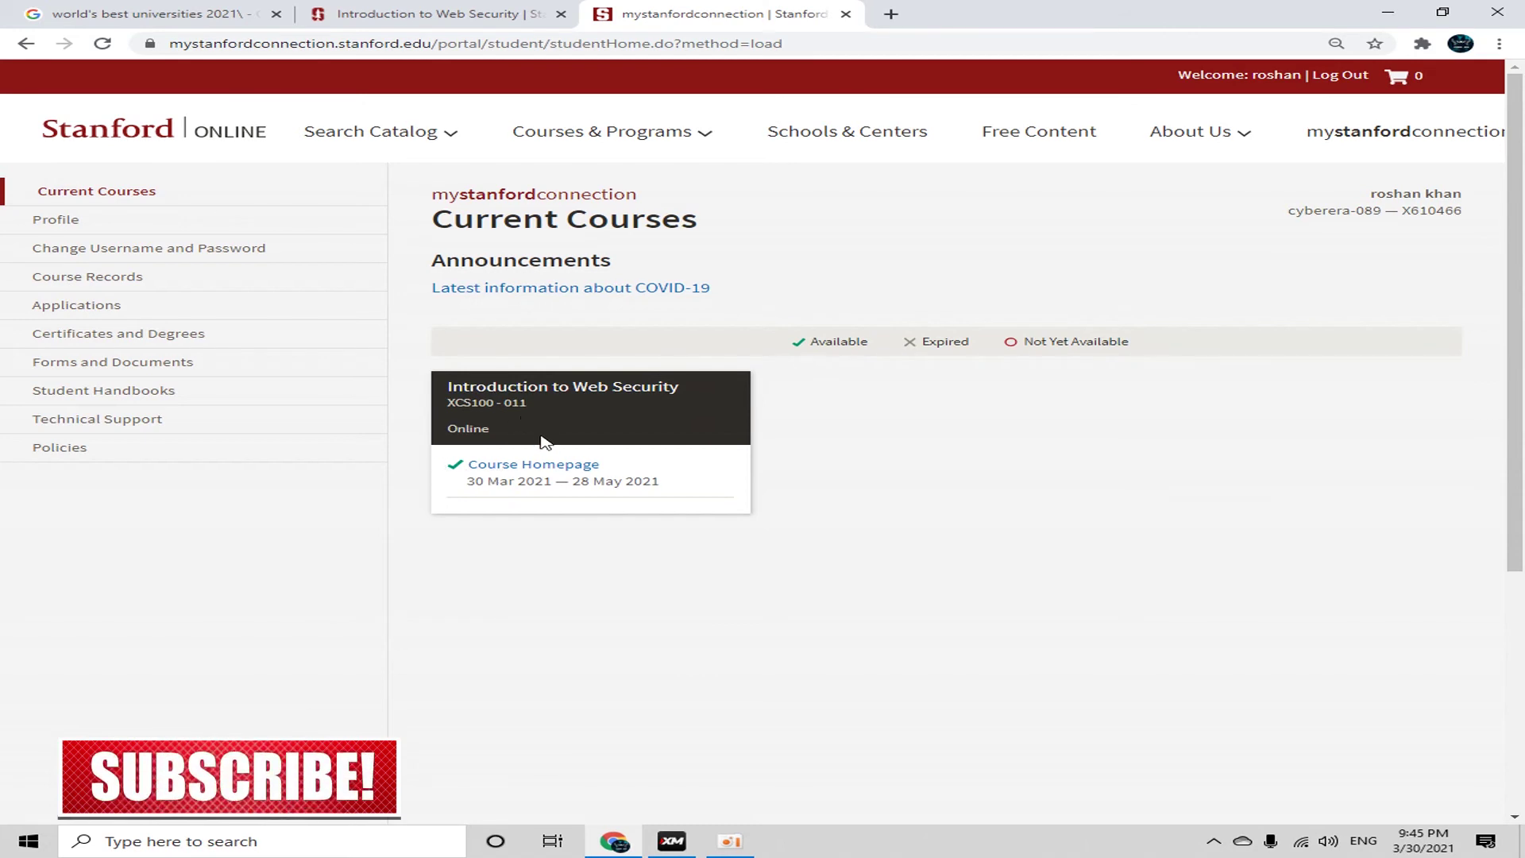
click(572, 544)
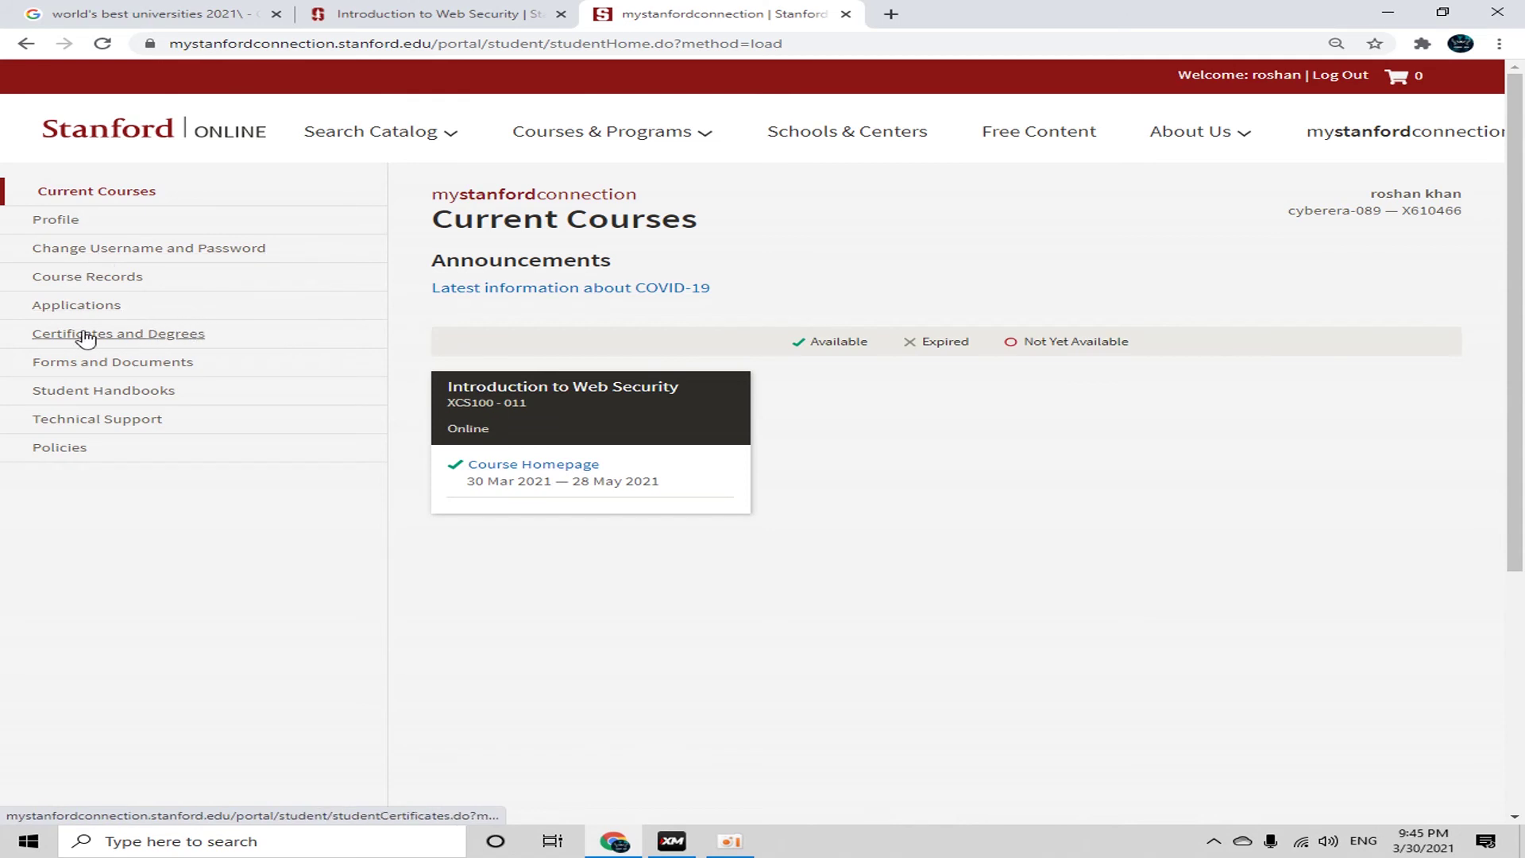
click(108, 337)
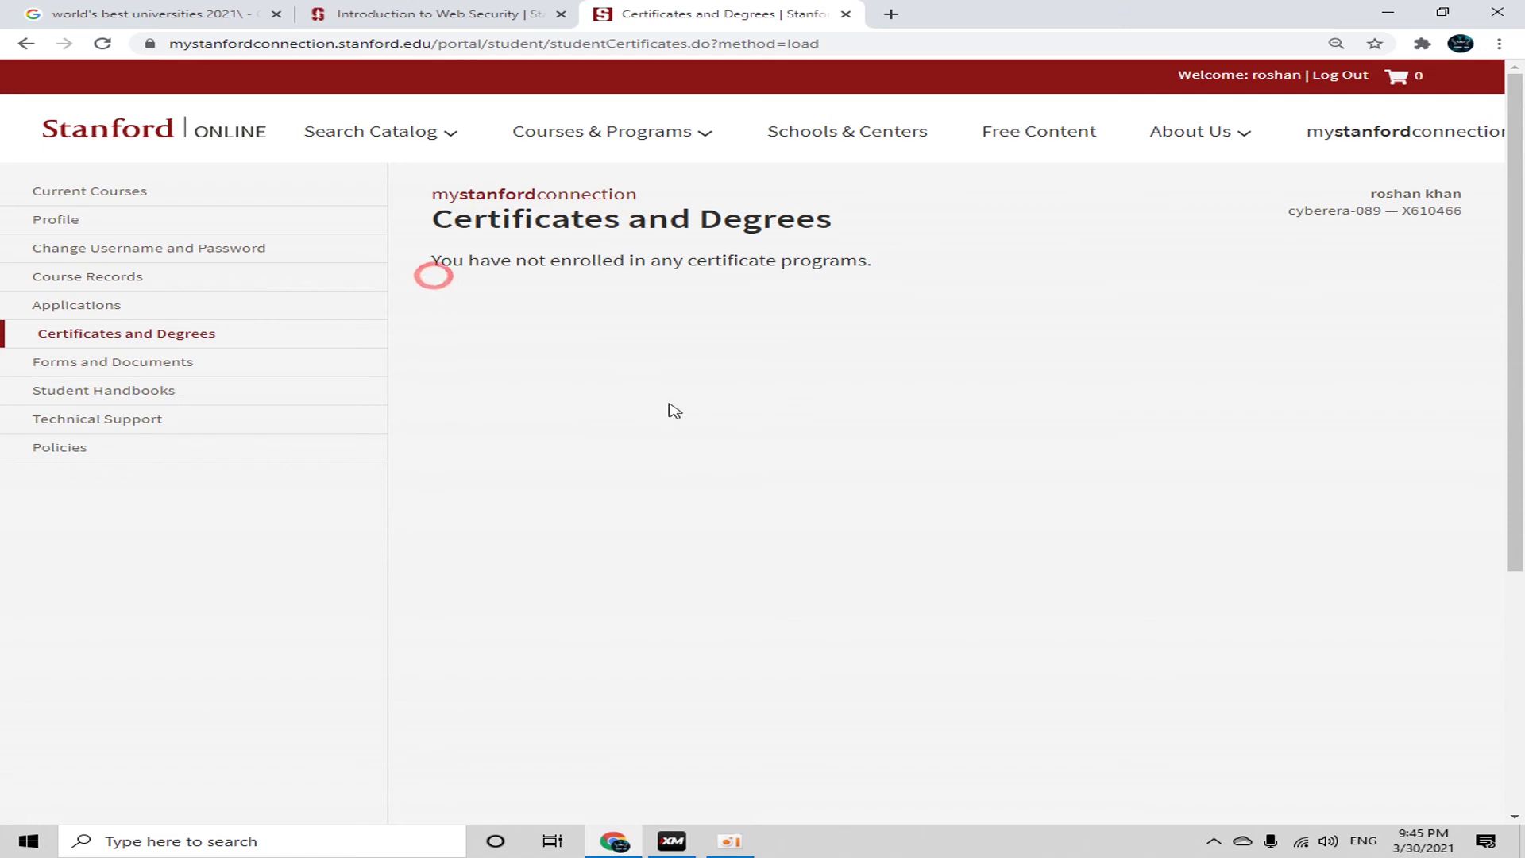
click(89, 193)
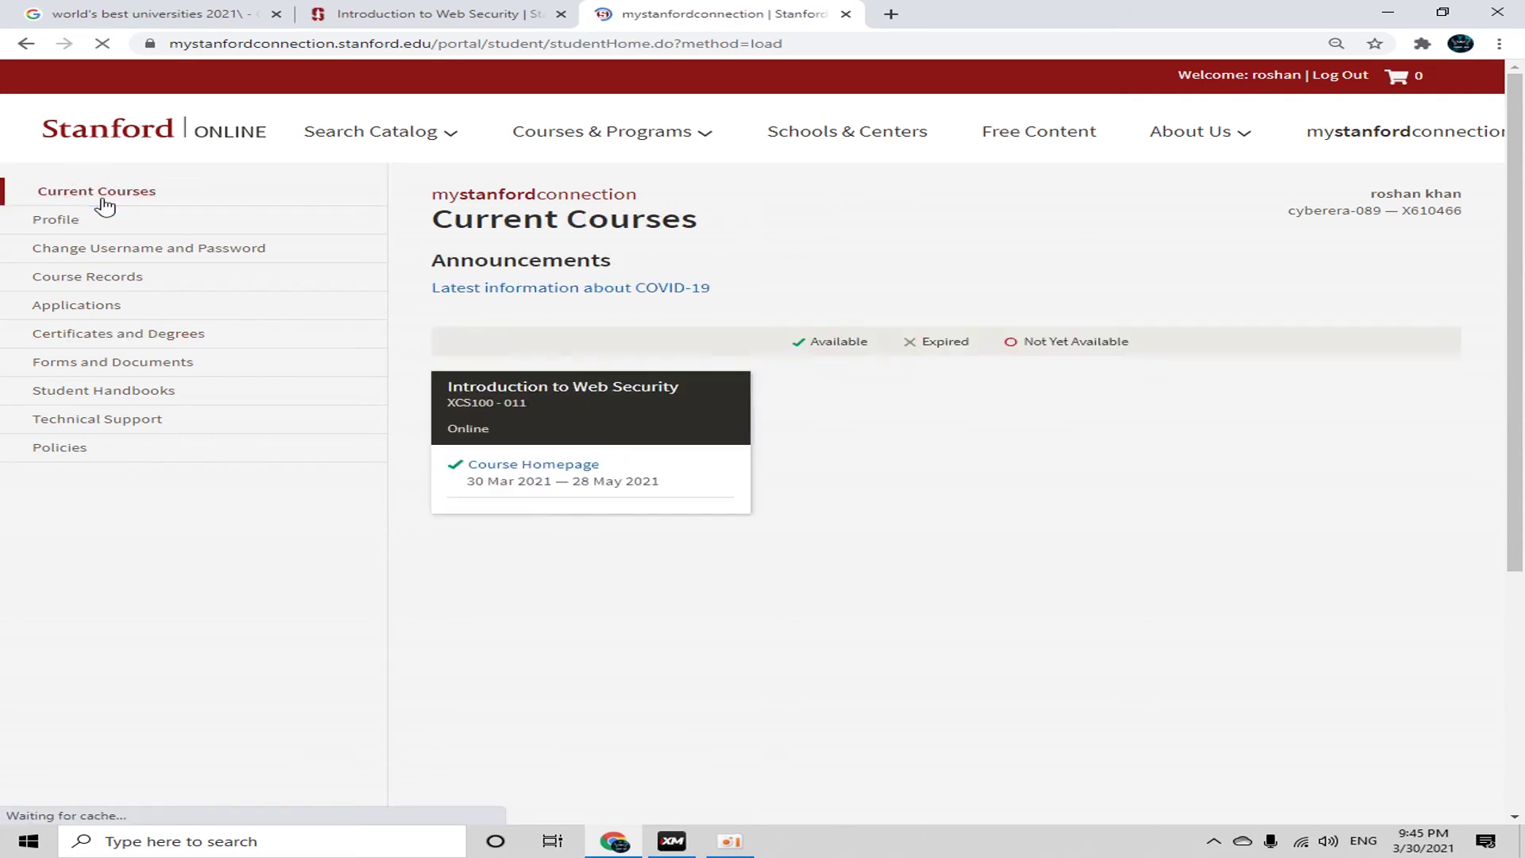
click(555, 466)
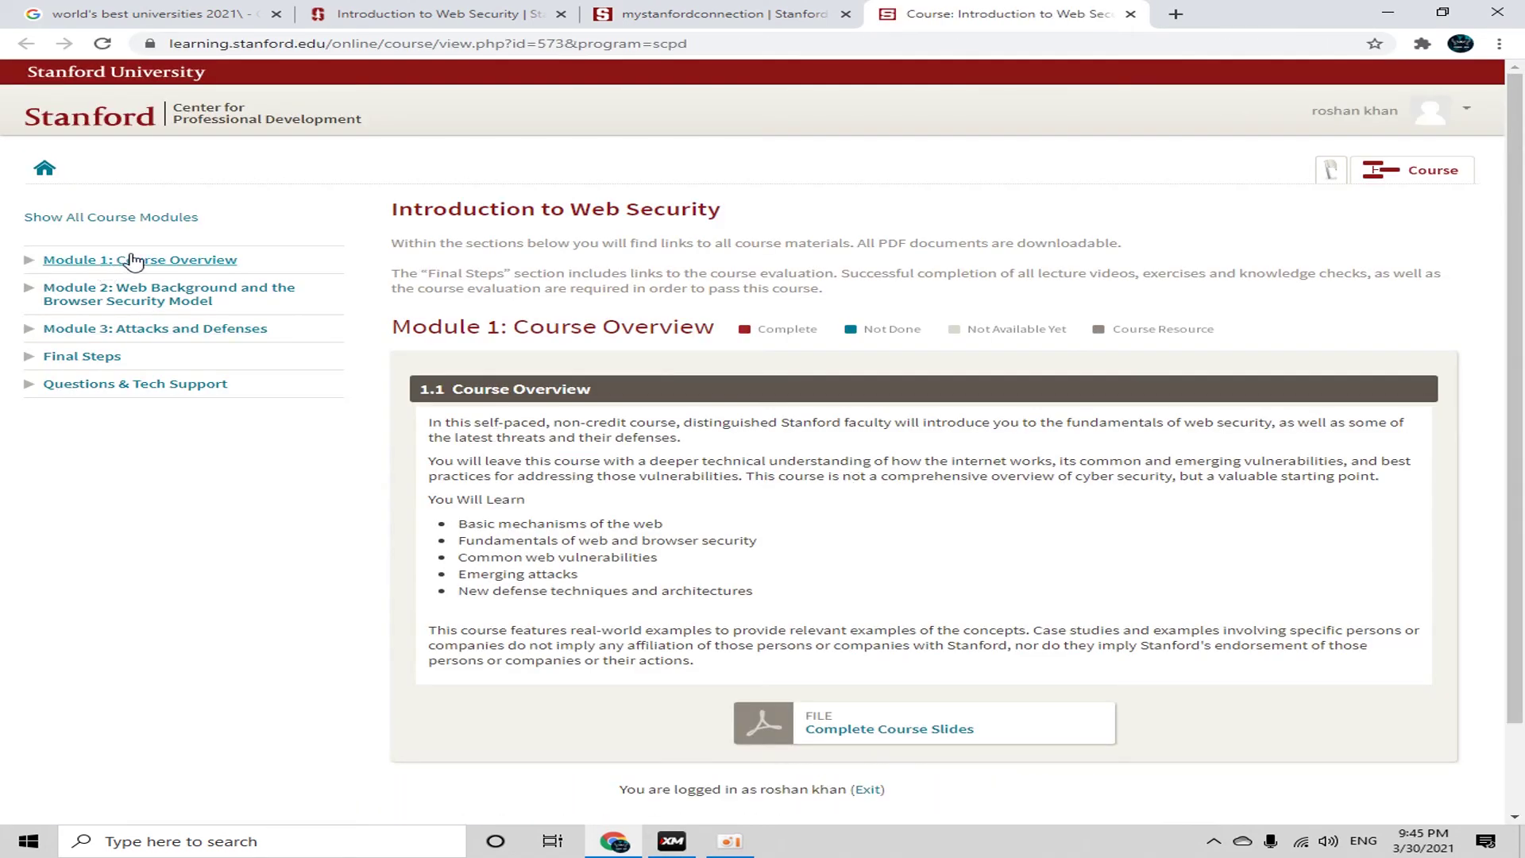
Browse Module 2, Module 3, Final Steps and Questions & Tech Support, returning to Module 2's videos.
click(163, 292)
scroll(767, 509, down, 3)
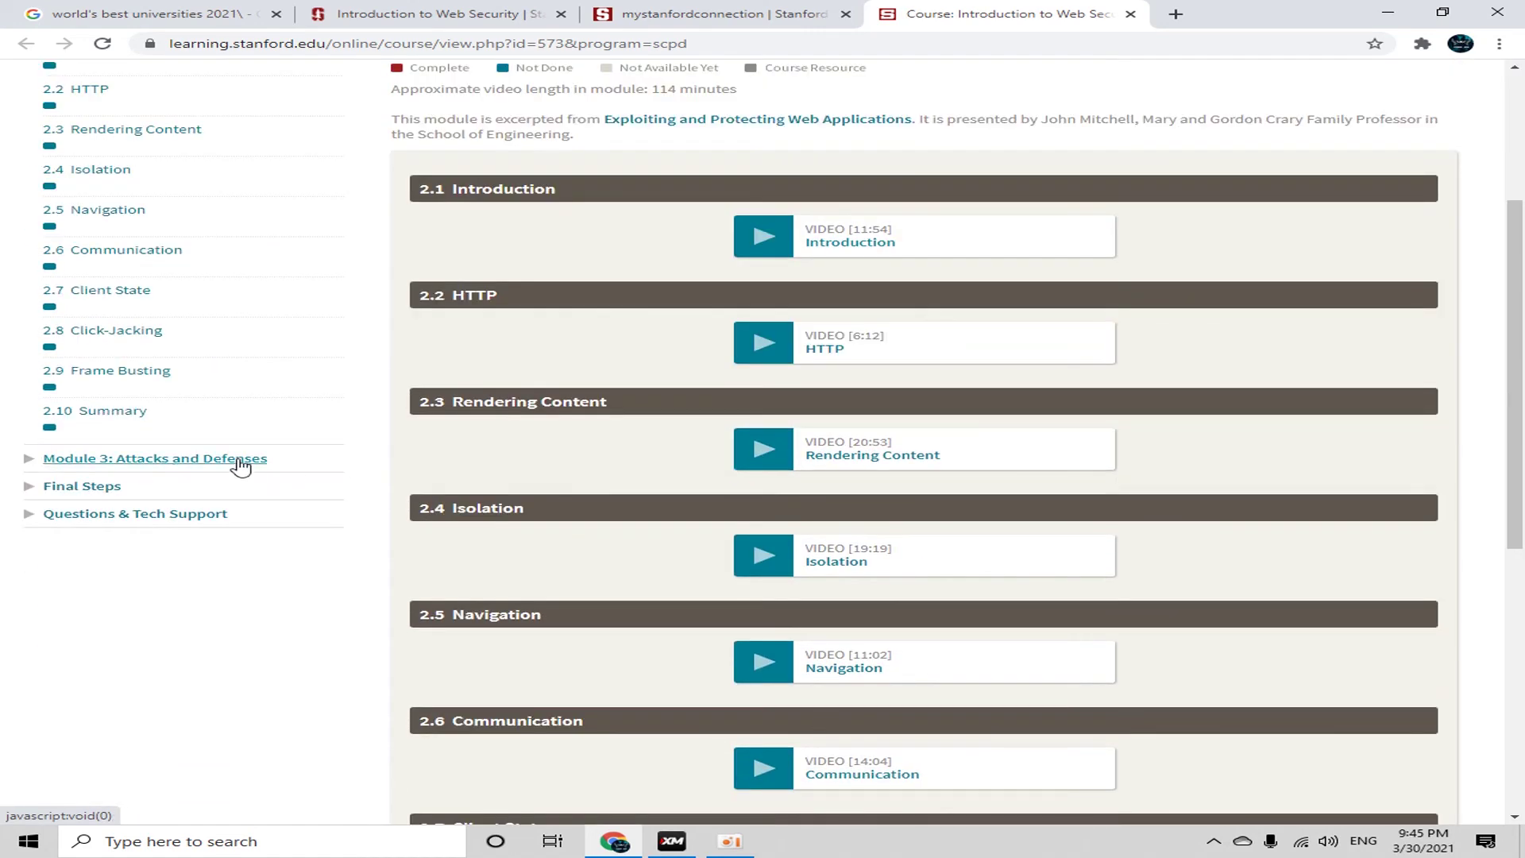
scroll(409, 528, up, 3)
click(159, 738)
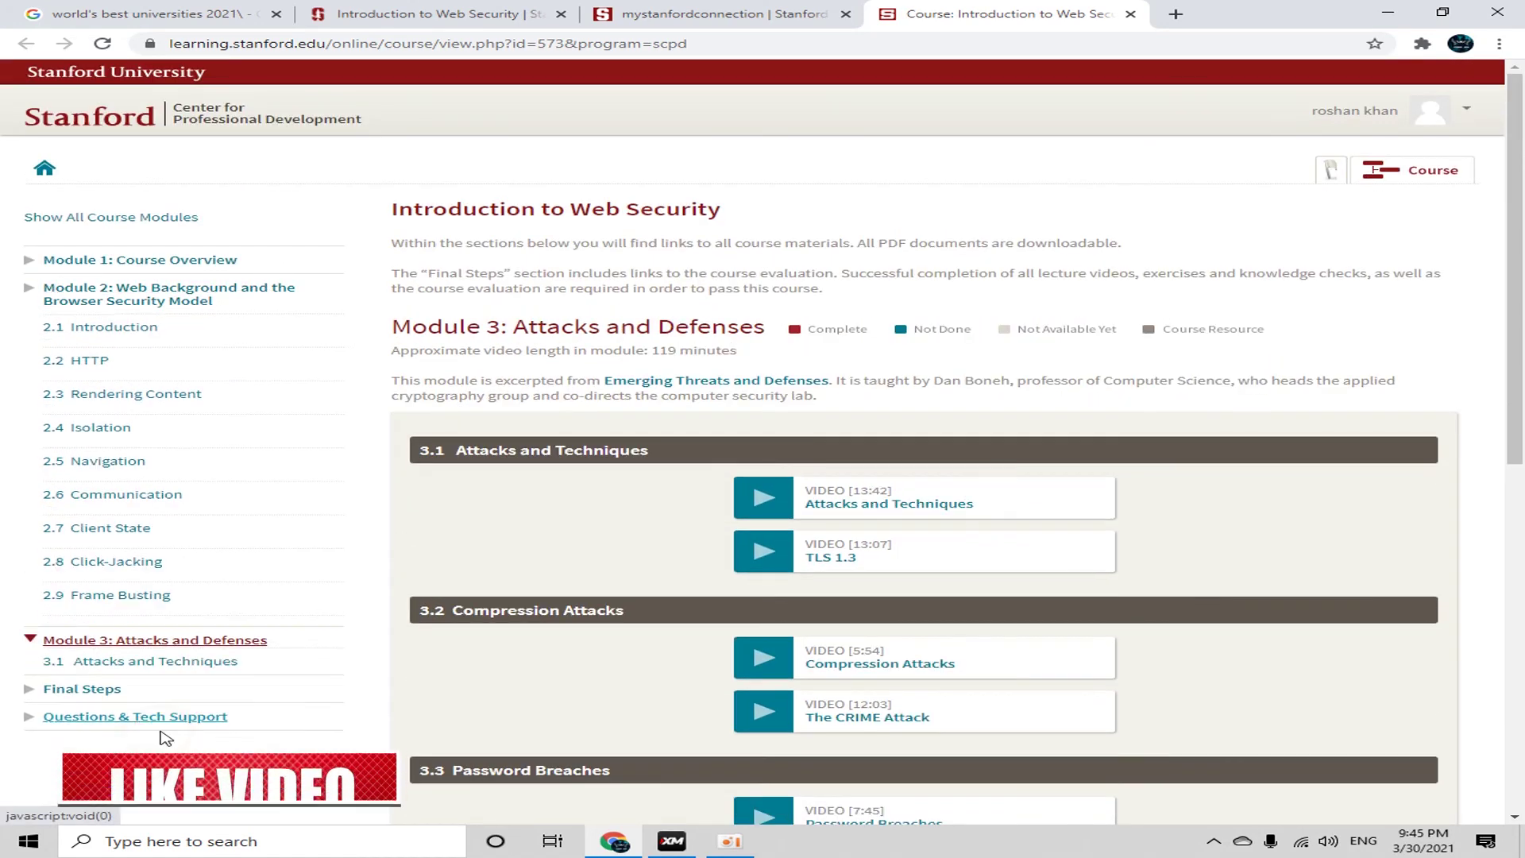
scroll(71, 288, down, 3)
click(71, 288)
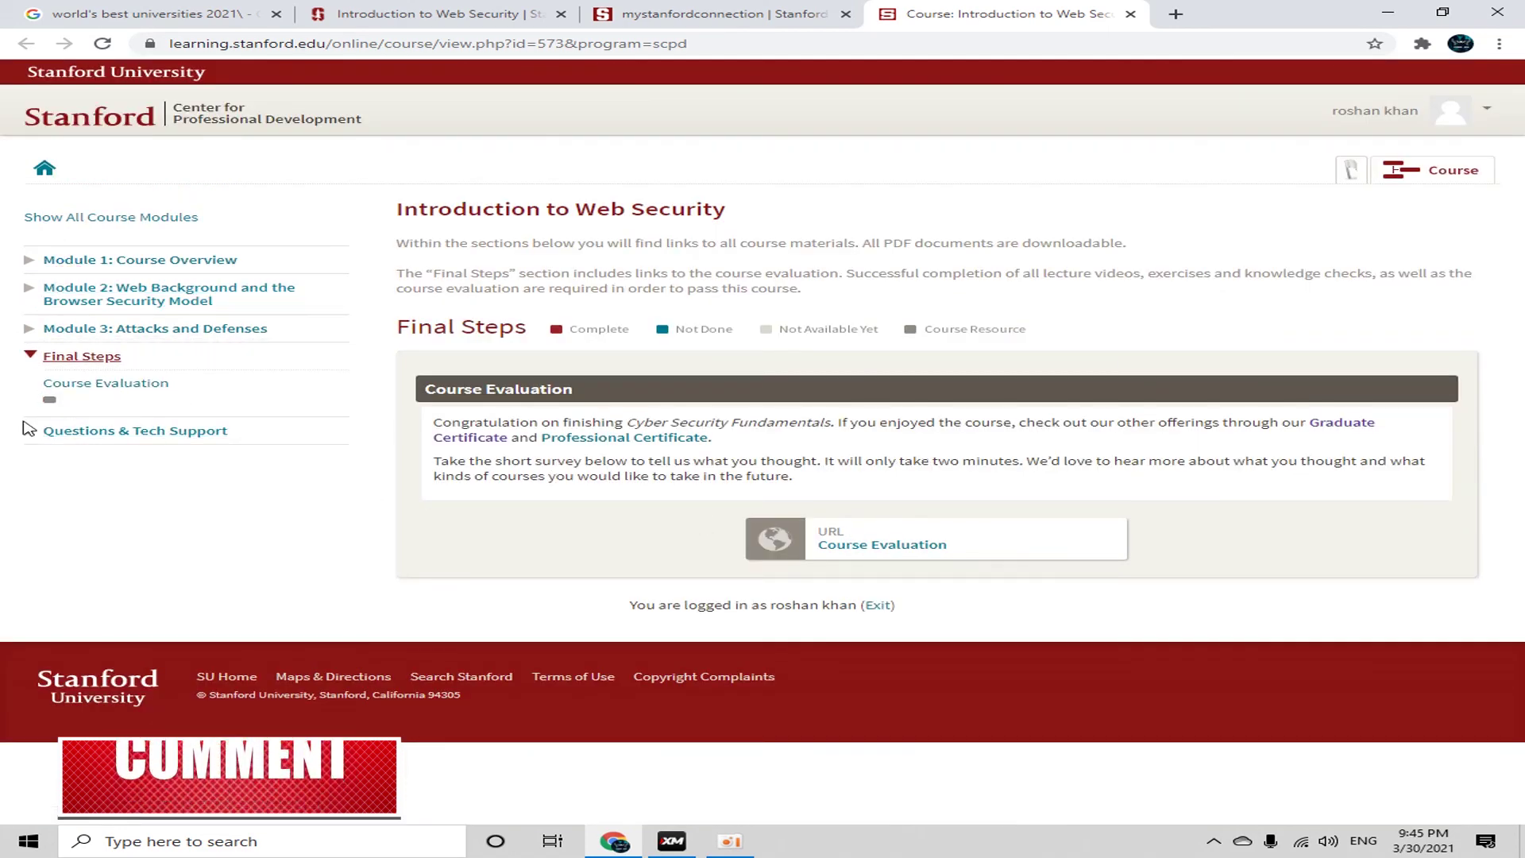
click(119, 431)
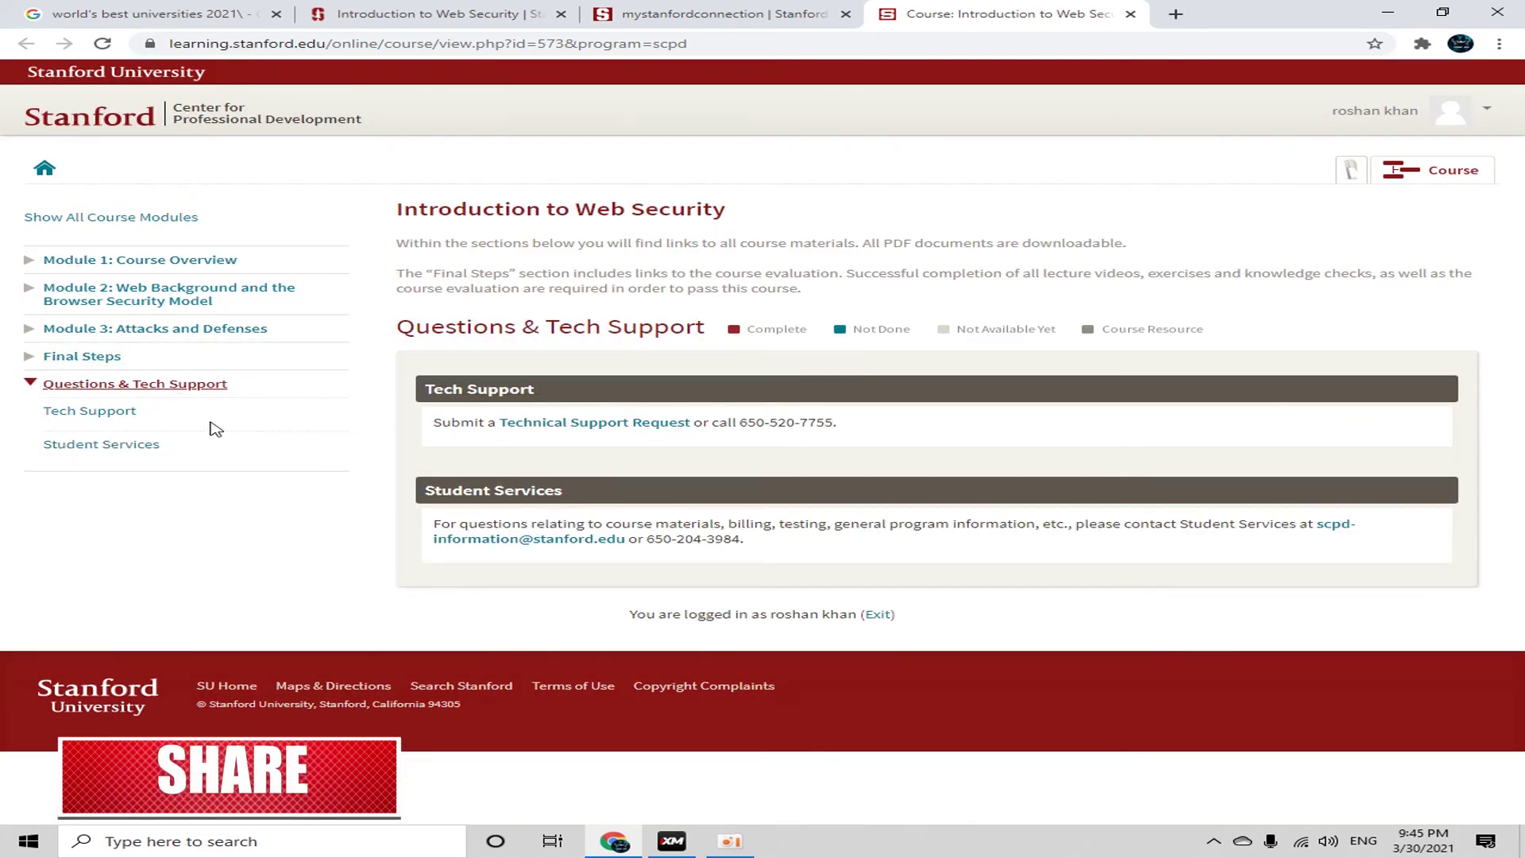
click(112, 298)
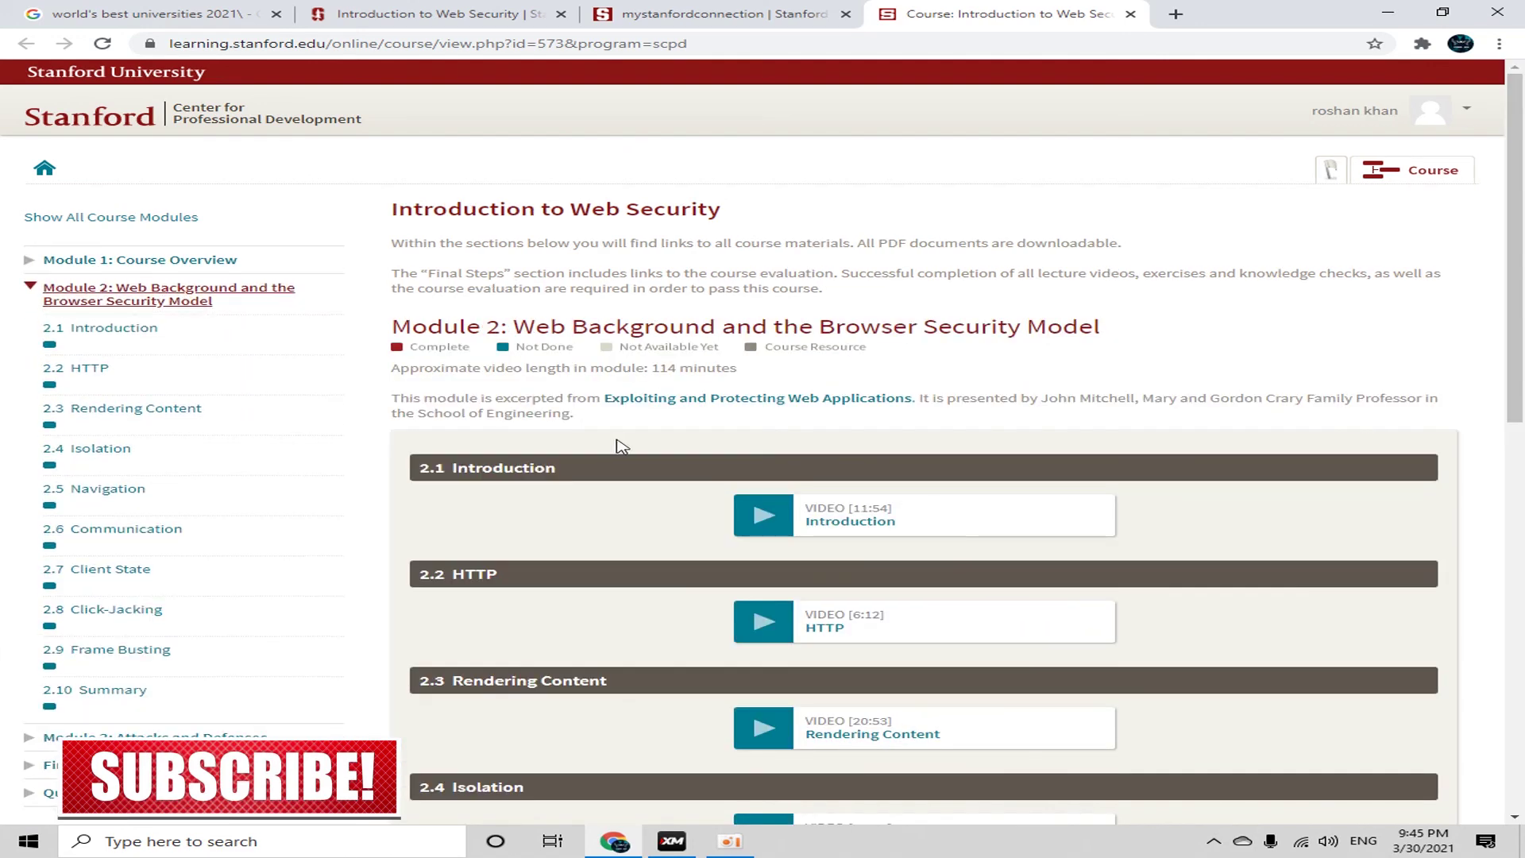